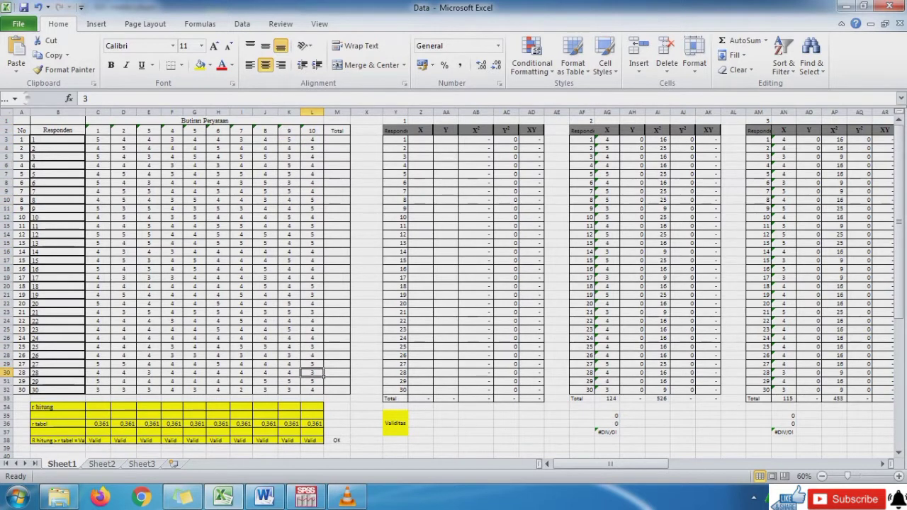
- Sum answers C3:L3 in the first respondent's Total cell M3 and fill the formula down to M32 for all 30 respondents
{"action": "left_click", "coordinate": [336, 140]}
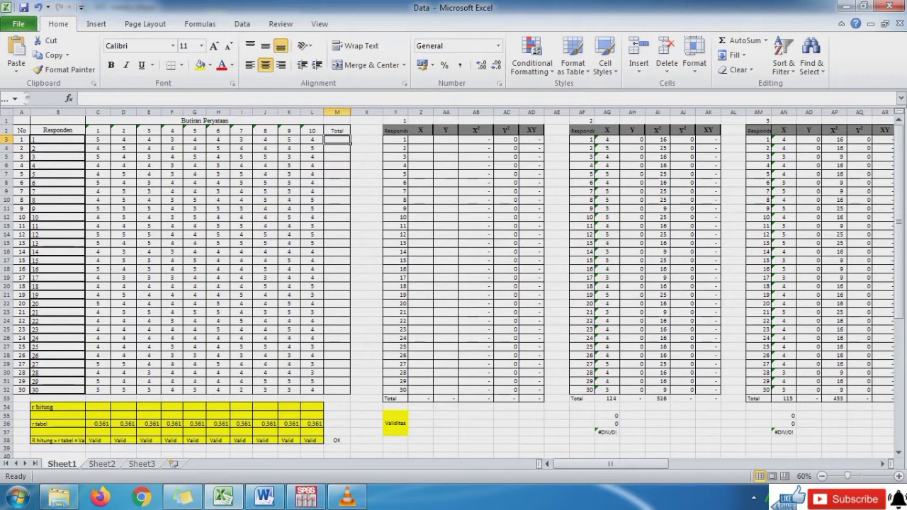
{"action": "type", "text": "=sum"}
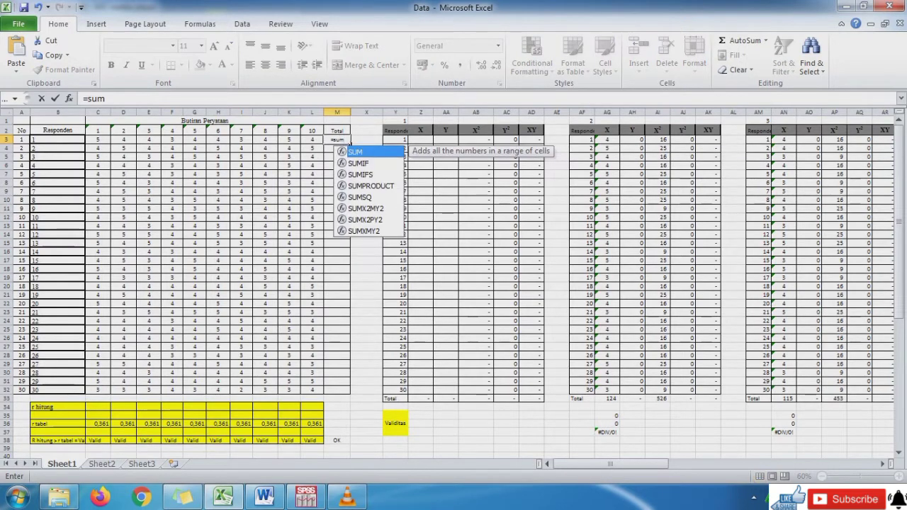
{"action": "type", "text": "("}
{"action": "left_click_drag", "start_coordinate": [98, 139], "coordinate": [311, 140]}
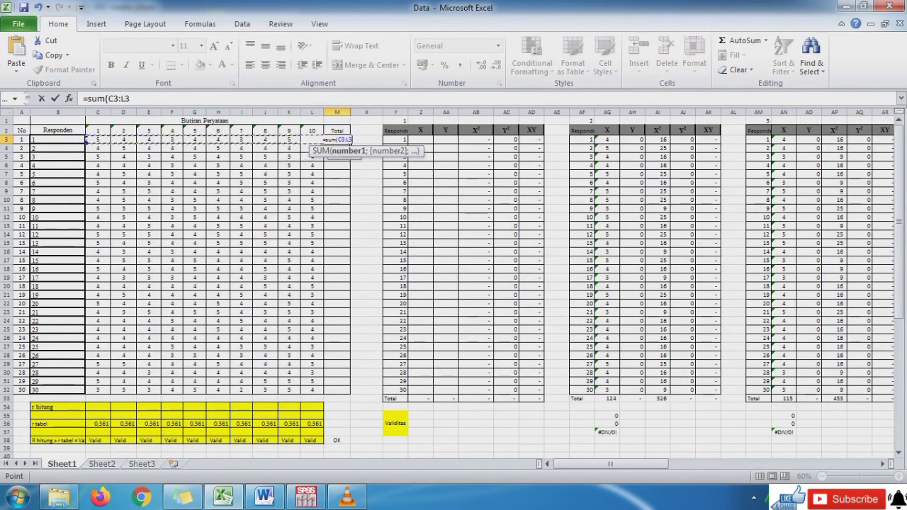
{"action": "key", "text": "Return"}
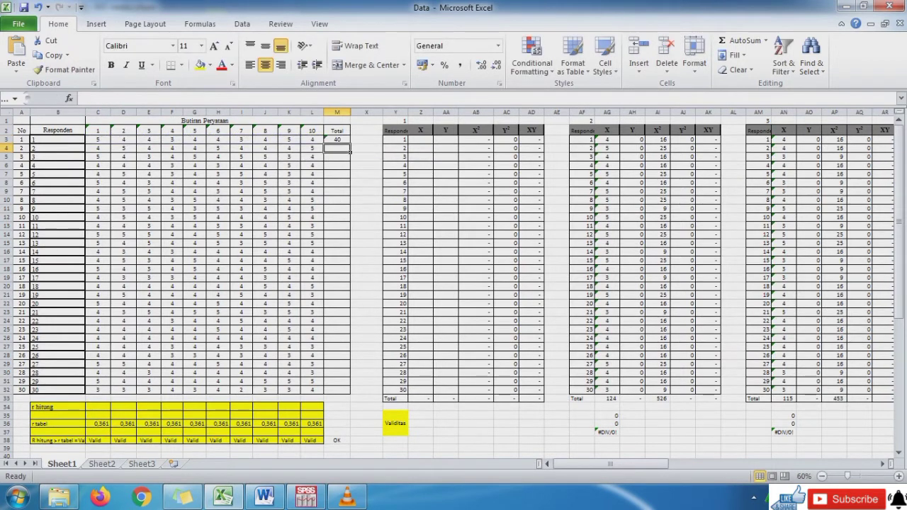
{"action": "key", "text": "Up"}
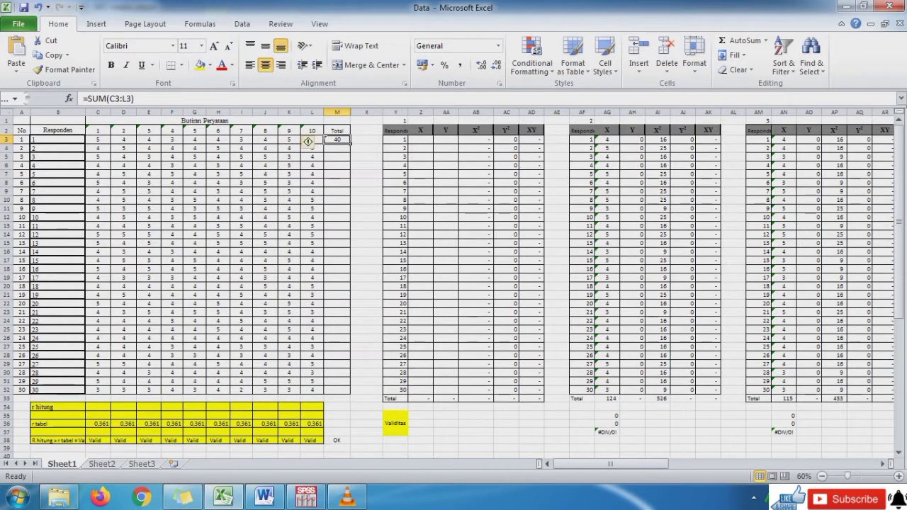
{"action": "left_click_drag", "start_coordinate": [349, 144], "coordinate": [349, 393]}
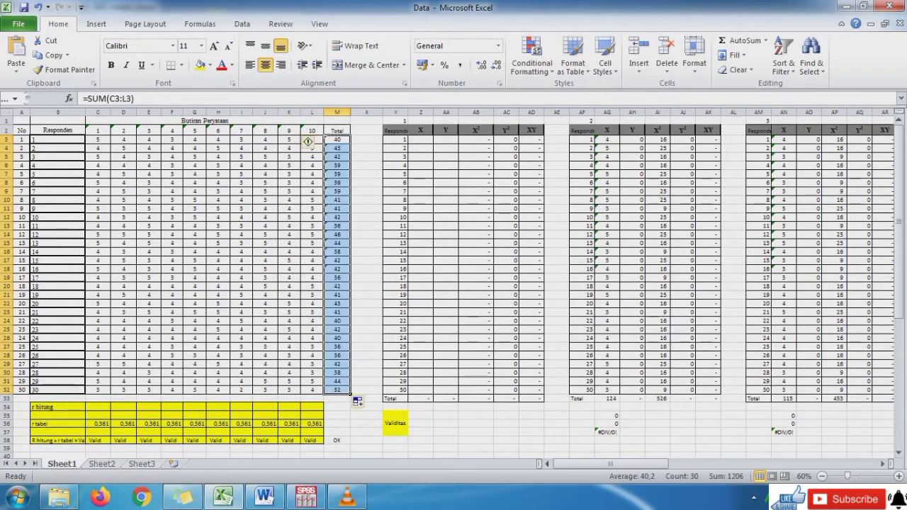
{"action": "left_click", "coordinate": [366, 251]}
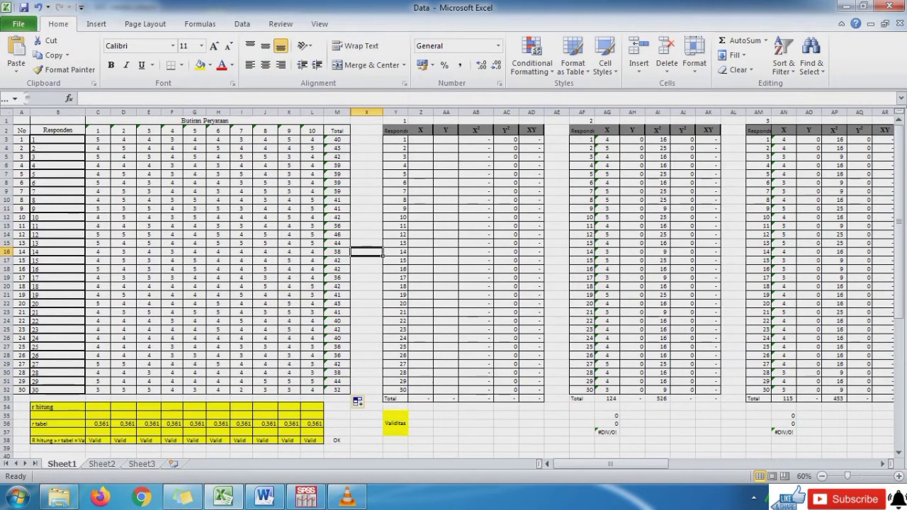
- Switch to the Word document, widen its window, and extend the heading "Uji Validitas" to read "Uji Validitas Manual"
{"action": "left_click", "coordinate": [264, 497]}
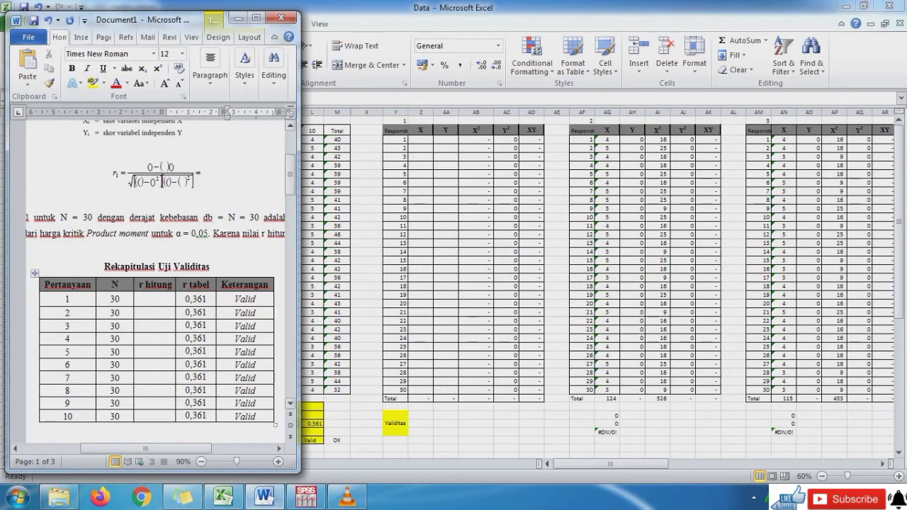
{"action": "left_click_drag", "start_coordinate": [301, 186], "coordinate": [403, 152]}
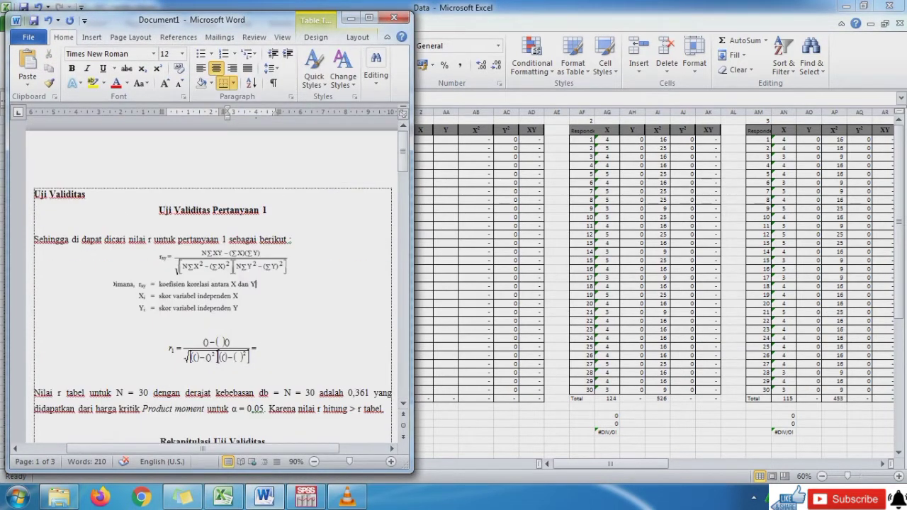
{"action": "left_click", "coordinate": [35, 194]}
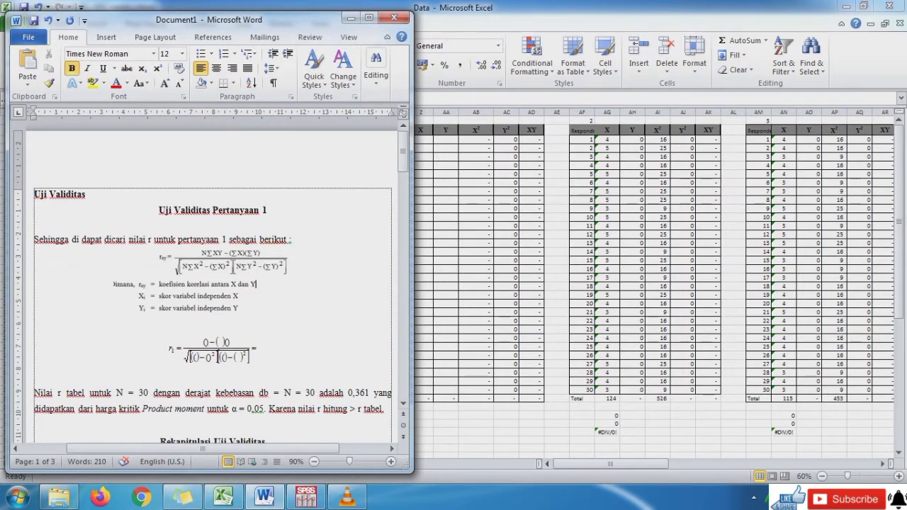
{"action": "type", "text": "amanah"}
{"action": "key", "text": "BackSpace"}
{"action": "key", "text": "BackSpace"}
{"action": "key", "text": "BackSpace"}
{"action": "key", "text": "BackSpace"}
{"action": "type", "text": "Manual"}
{"action": "key", "text": "Down"}
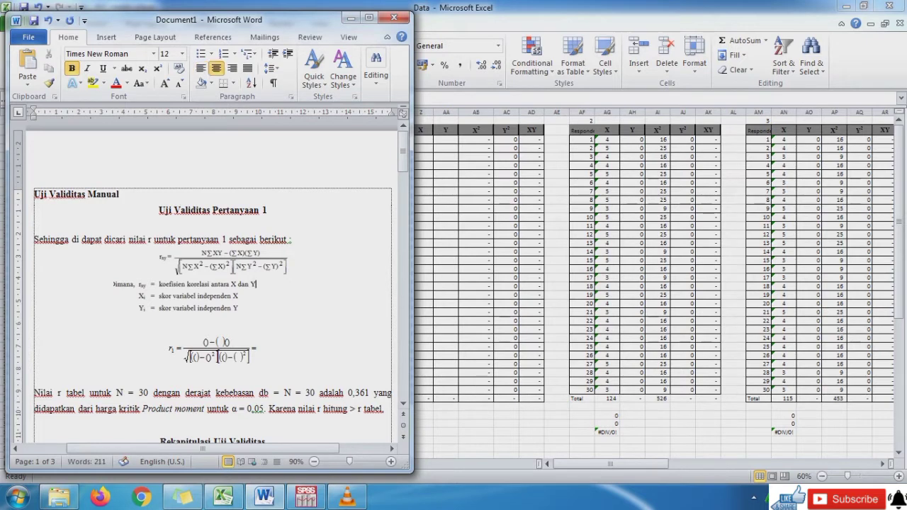
{"action": "left_click", "coordinate": [213, 247]}
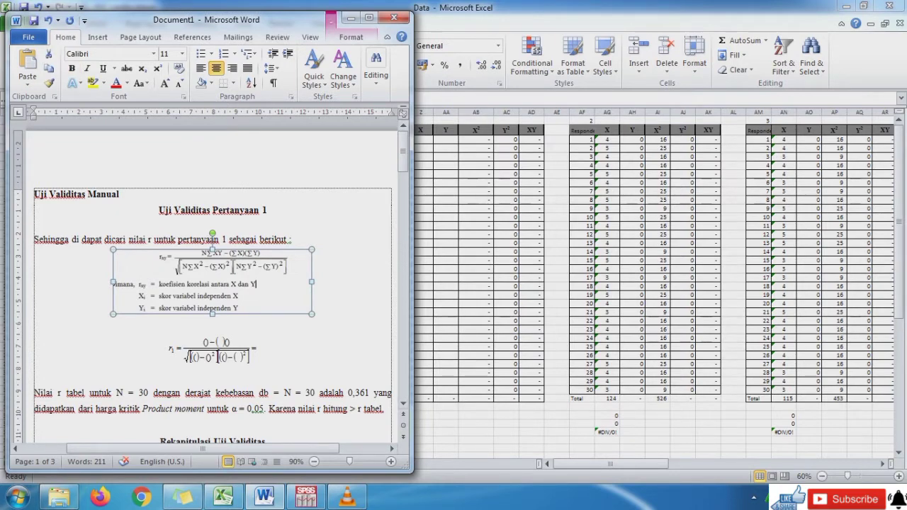
{"action": "left_click", "coordinate": [365, 393]}
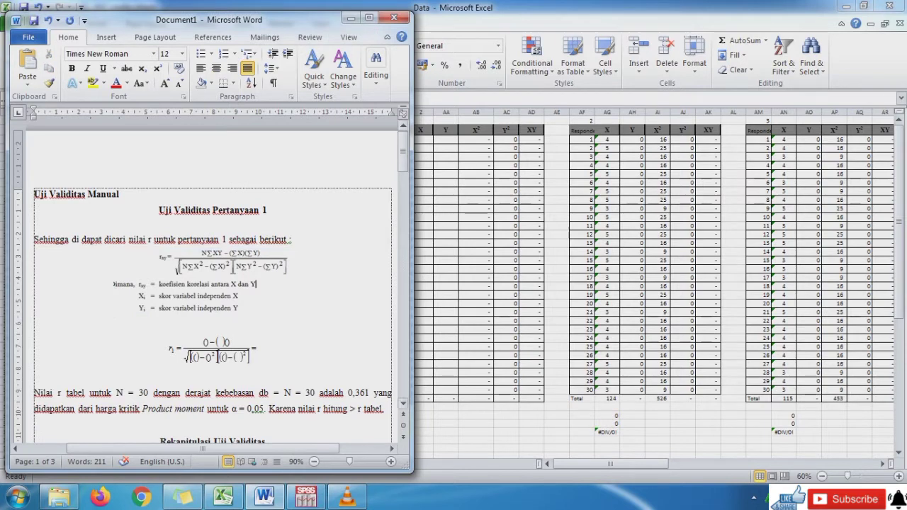
{"action": "left_click", "coordinate": [315, 409]}
- Switch to the Excel workbook and fill question 1's X column for all 30 respondents with references starting at =C3
{"action": "key", "text": "alt+Tab"}
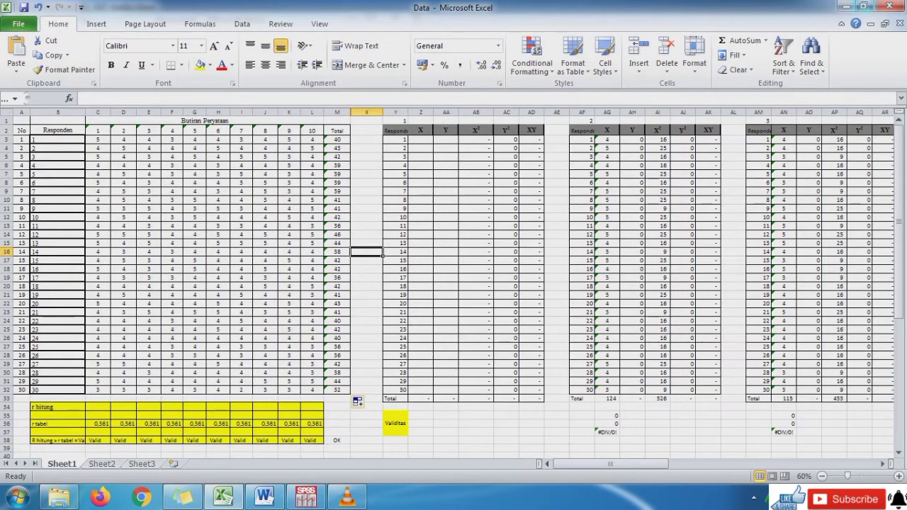
{"action": "left_click", "coordinate": [863, 6]}
{"action": "left_click_drag", "start_coordinate": [526, 24], "coordinate": [643, 21]}
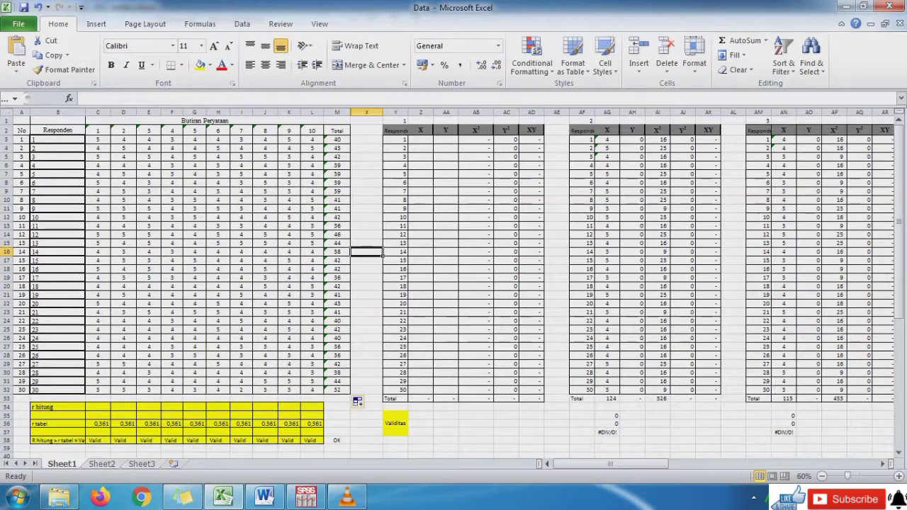
{"action": "left_click", "coordinate": [737, 18]}
{"action": "left_click", "coordinate": [432, 142]}
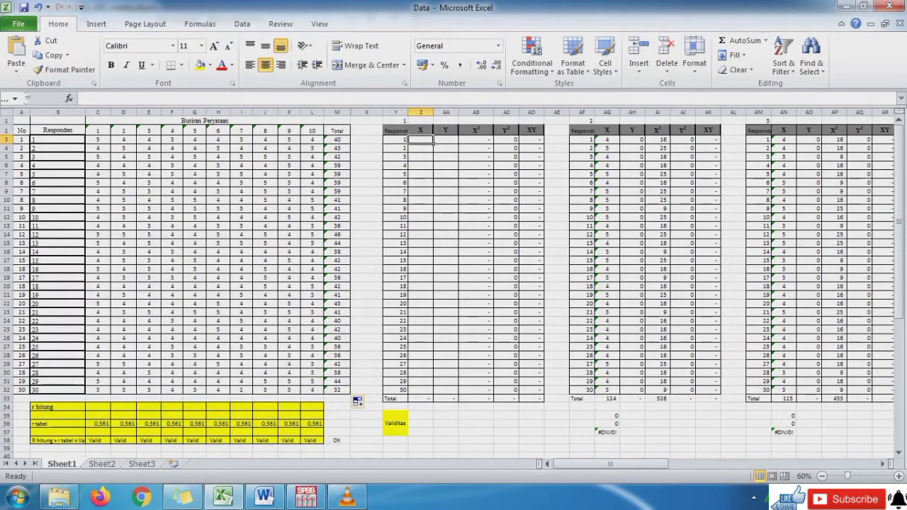
{"action": "type", "text": "="}
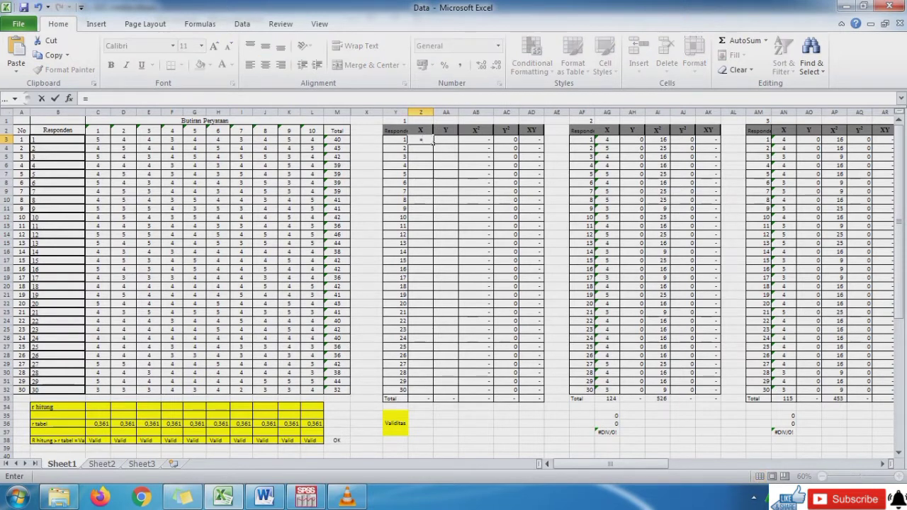
{"action": "type", "text": "c3"}
{"action": "key", "text": "Return"}
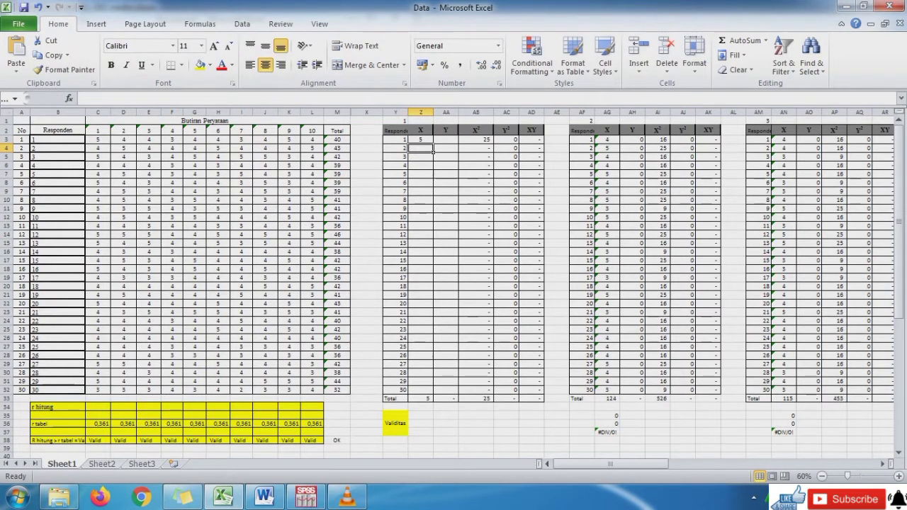
{"action": "left_click", "coordinate": [420, 139]}
{"action": "left_click_drag", "start_coordinate": [433, 142], "coordinate": [433, 394]}
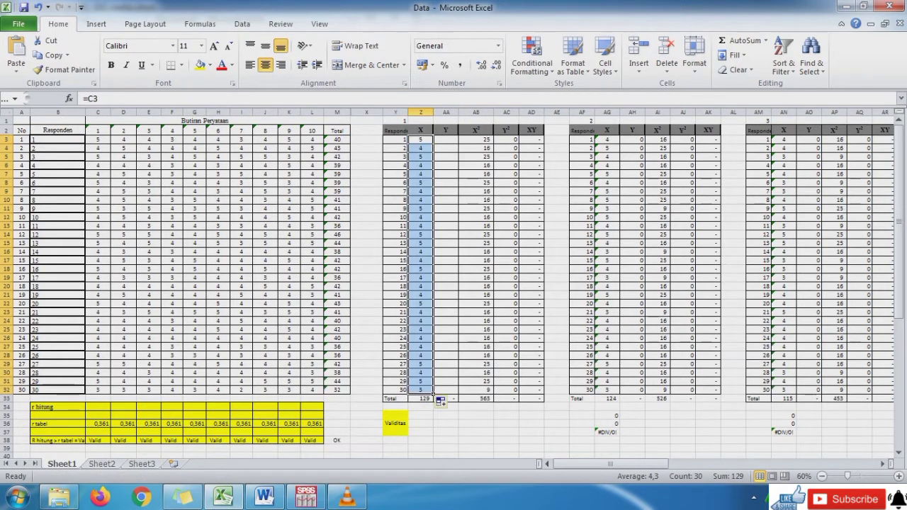
- Fill question 1's Y column for all 30 respondents with references to the Total column, starting at =M3
{"action": "left_click", "coordinate": [456, 140]}
{"action": "type", "text": "="}
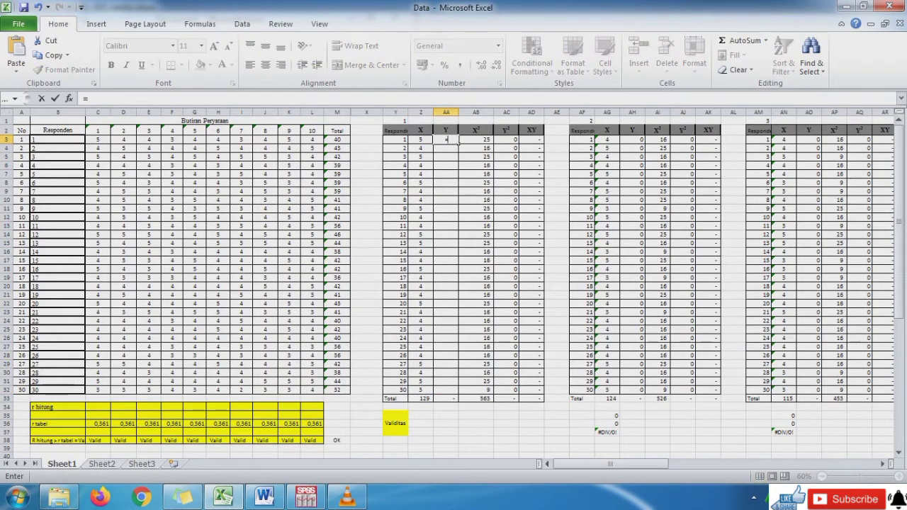
{"action": "left_click", "coordinate": [337, 139]}
{"action": "key", "text": "Return"}
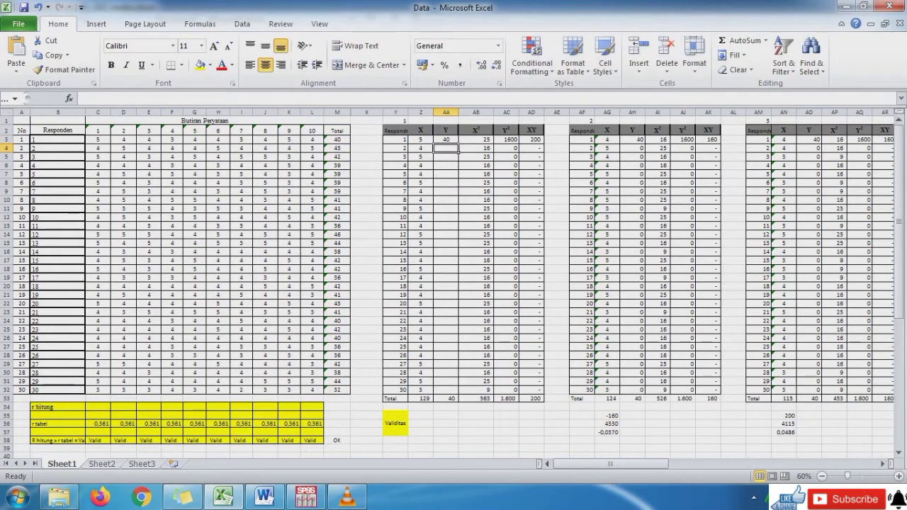
{"action": "left_click", "coordinate": [447, 139]}
{"action": "left_click_drag", "start_coordinate": [458, 142], "coordinate": [460, 397]}
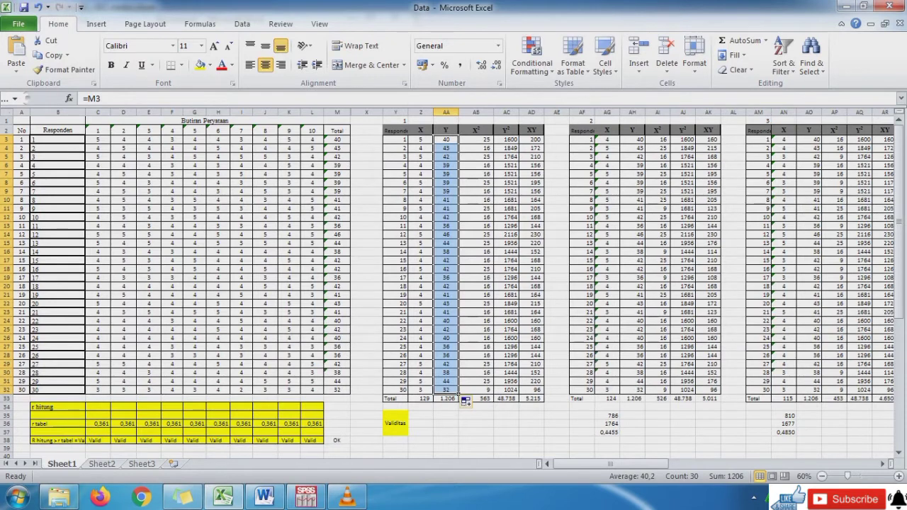
- Check the X², Y² and XY formulas in the first respondent's row of the question 1 table
{"action": "left_click_drag", "start_coordinate": [391, 130], "coordinate": [567, 297]}
{"action": "left_click", "coordinate": [476, 139]}
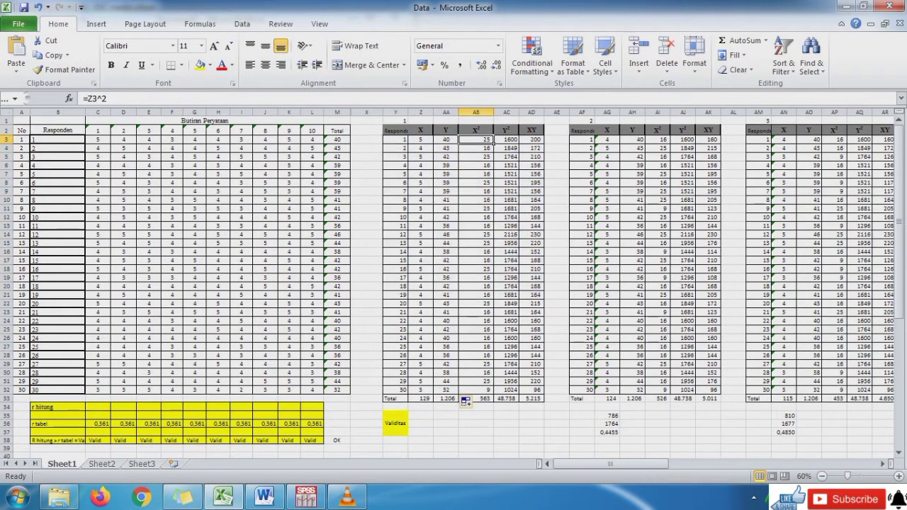
{"action": "double_click", "coordinate": [476, 139]}
{"action": "key", "text": "ctrl+Return"}
{"action": "left_click", "coordinate": [514, 141]}
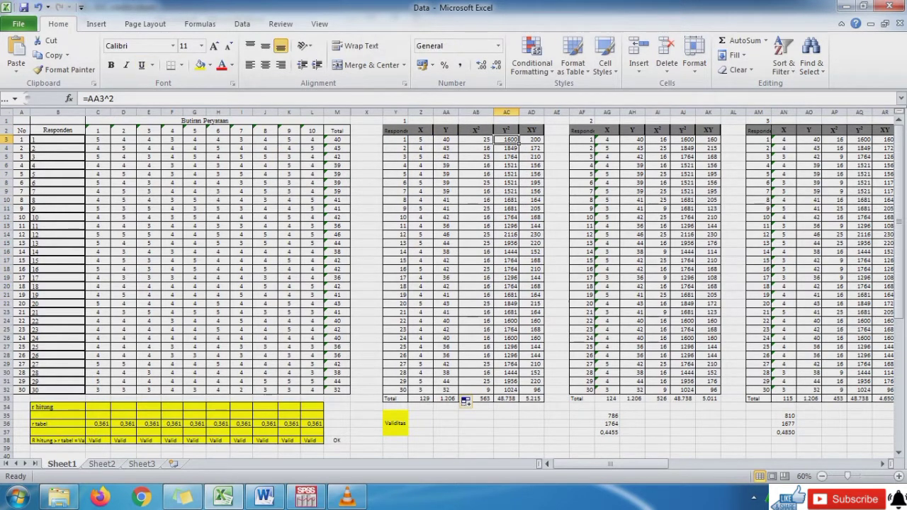
{"action": "left_click", "coordinate": [539, 141]}
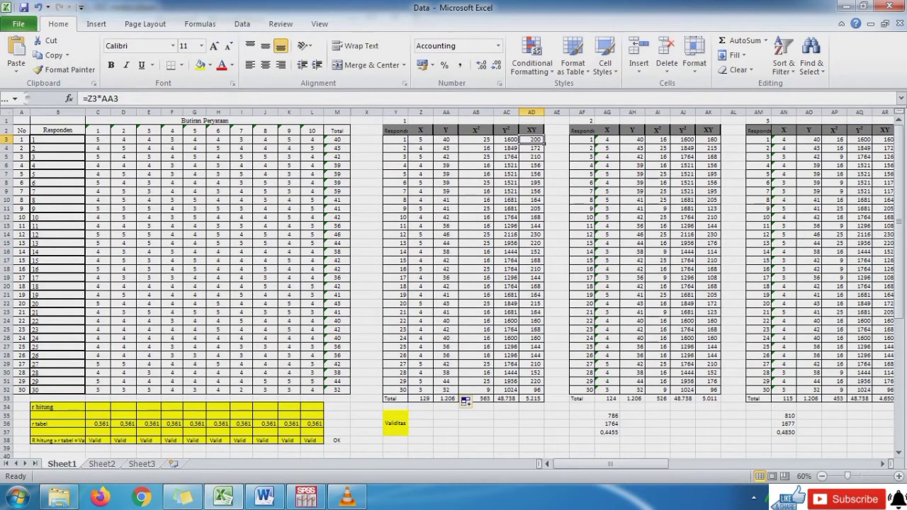
- Copy the question 1 table from its header through the Total row and paste it in Word below "Uji Validitas Pertanyaan 1"
{"action": "left_click_drag", "start_coordinate": [394, 130], "coordinate": [532, 389]}
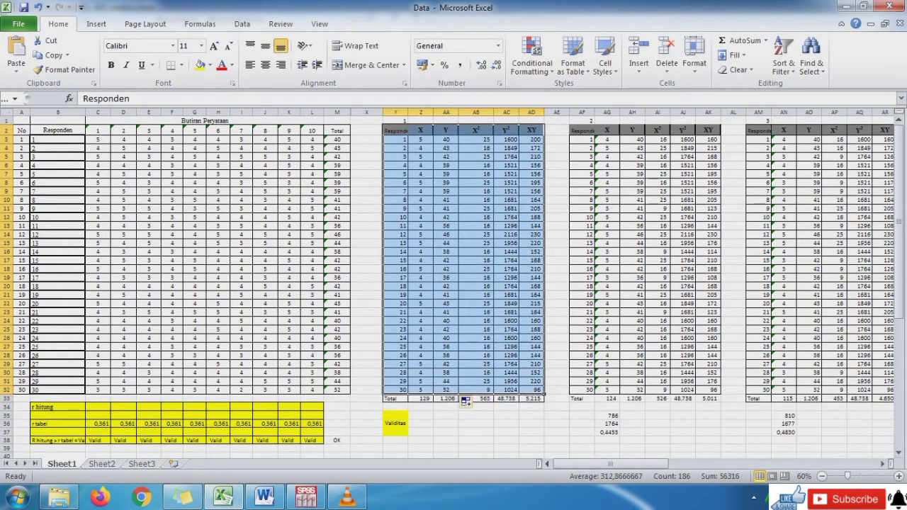
{"action": "key", "text": "ctrl+c"}
{"action": "key", "text": "shift+Down"}
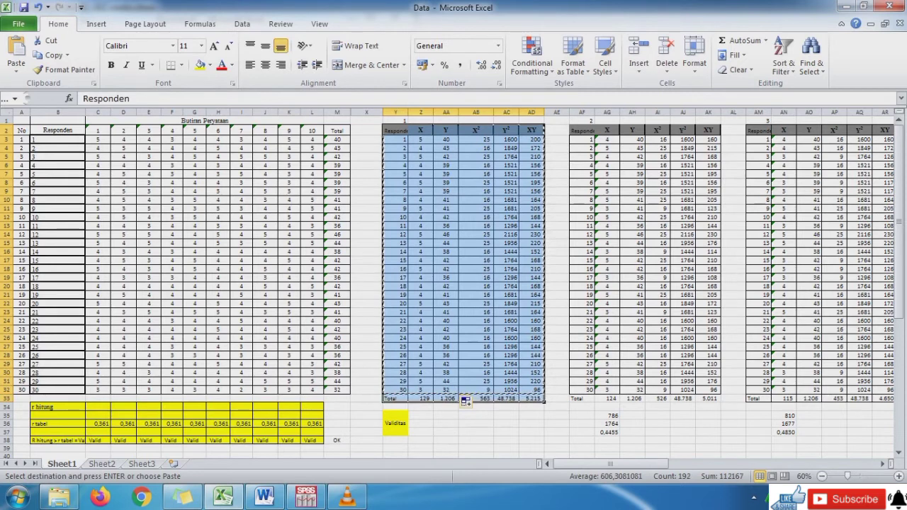
{"action": "left_click", "coordinate": [276, 496]}
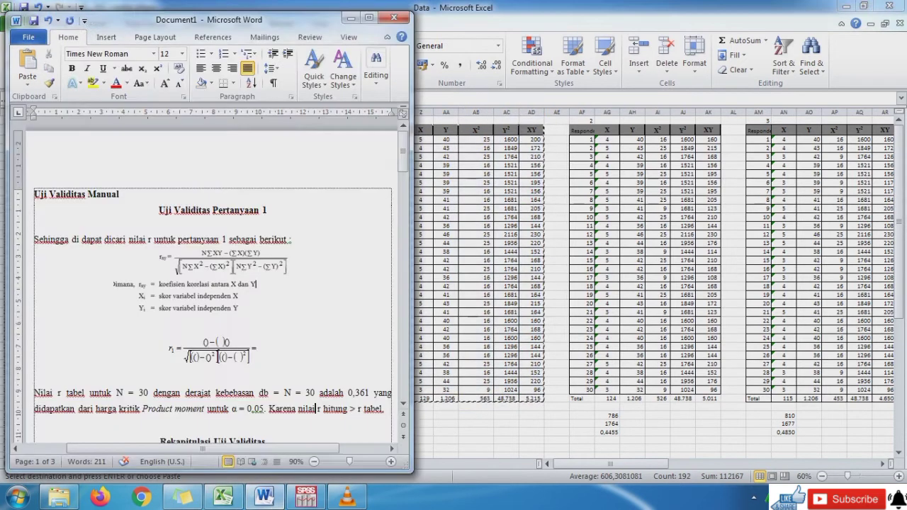
{"action": "left_click", "coordinate": [35, 225]}
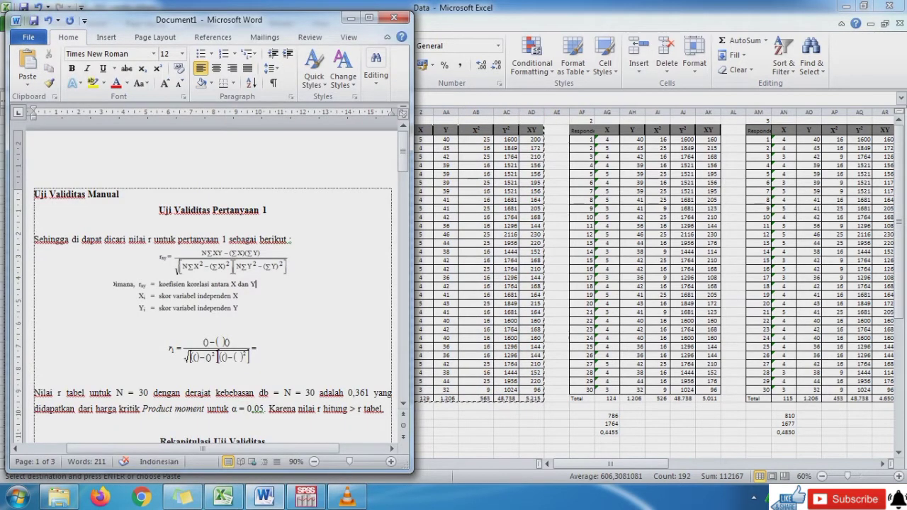
{"action": "key", "text": "ctrl+v"}
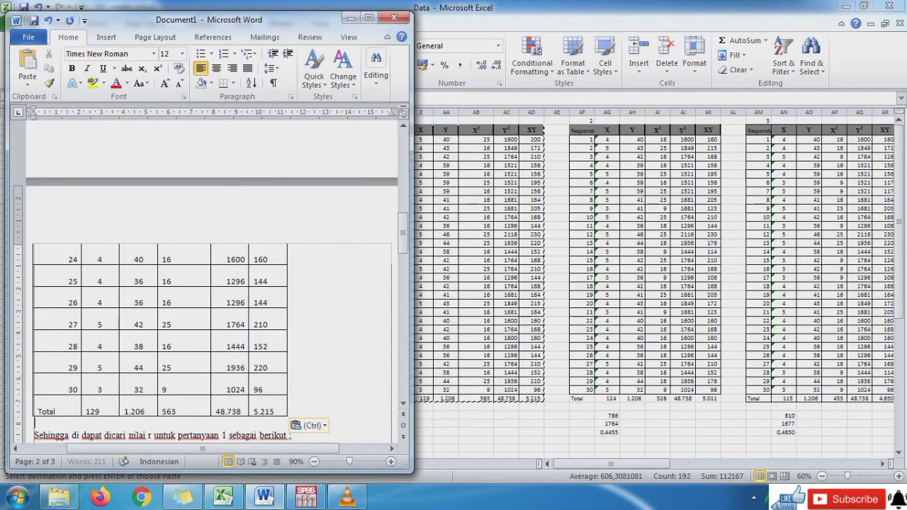
- Maximize the Word window and center the contents of the whole pasted respondent table
{"action": "left_click", "coordinate": [369, 17]}
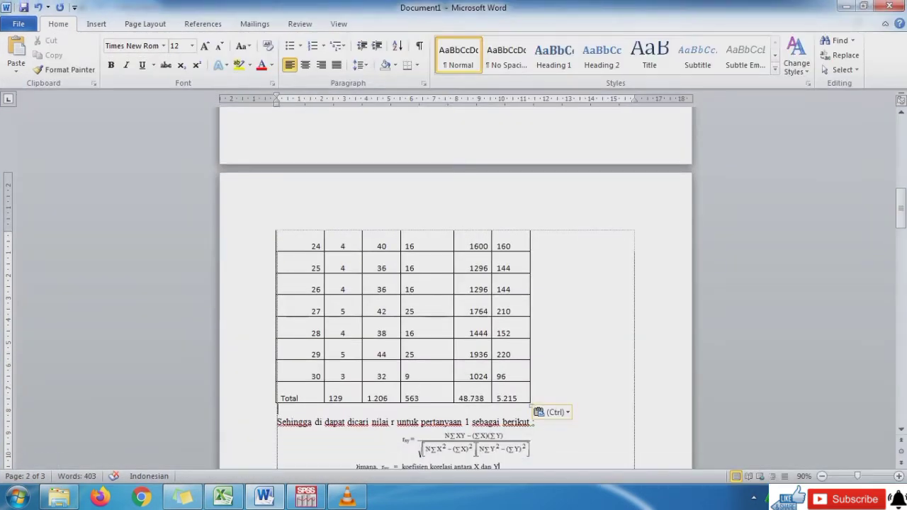
{"action": "left_click_drag", "start_coordinate": [517, 398], "coordinate": [301, 216]}
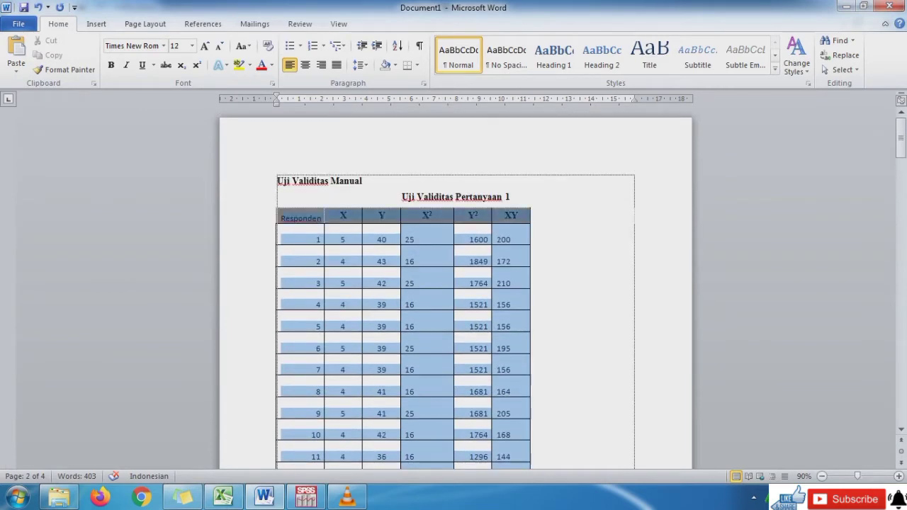
{"action": "left_click", "coordinate": [305, 64]}
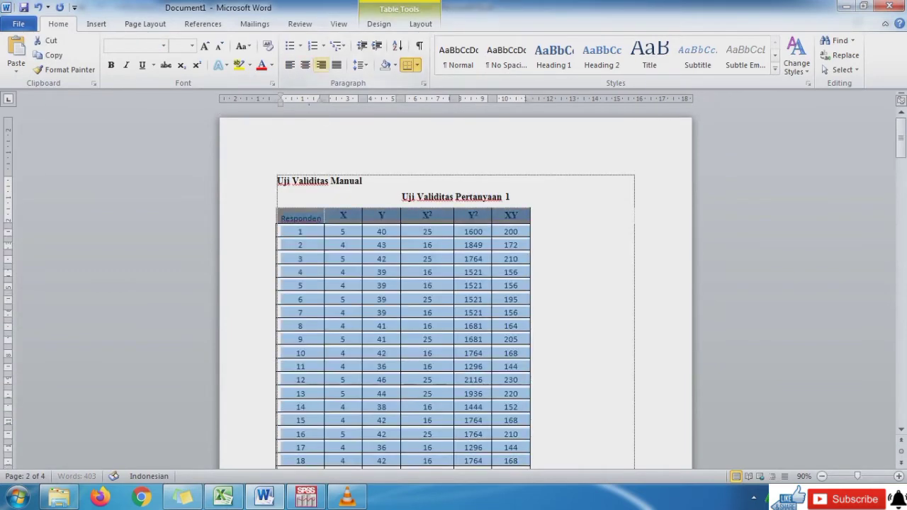
{"action": "left_click", "coordinate": [321, 65]}
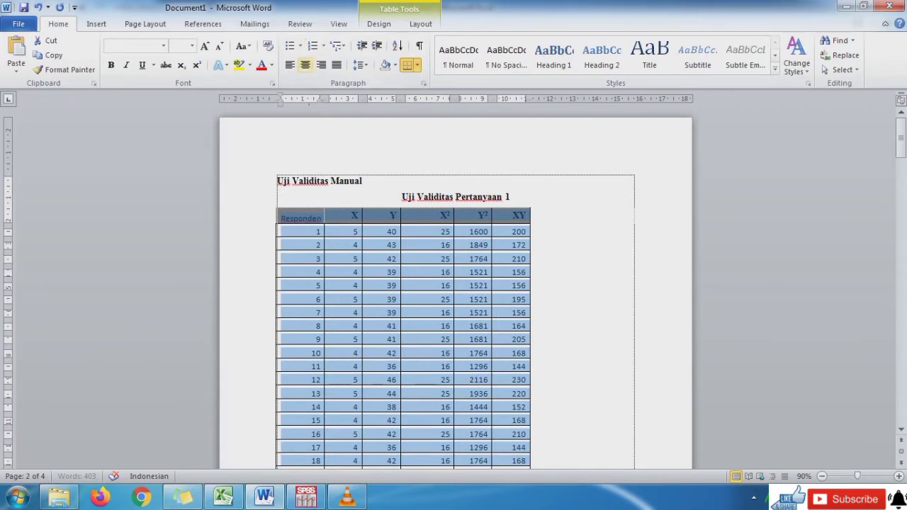
{"action": "left_click", "coordinate": [305, 65]}
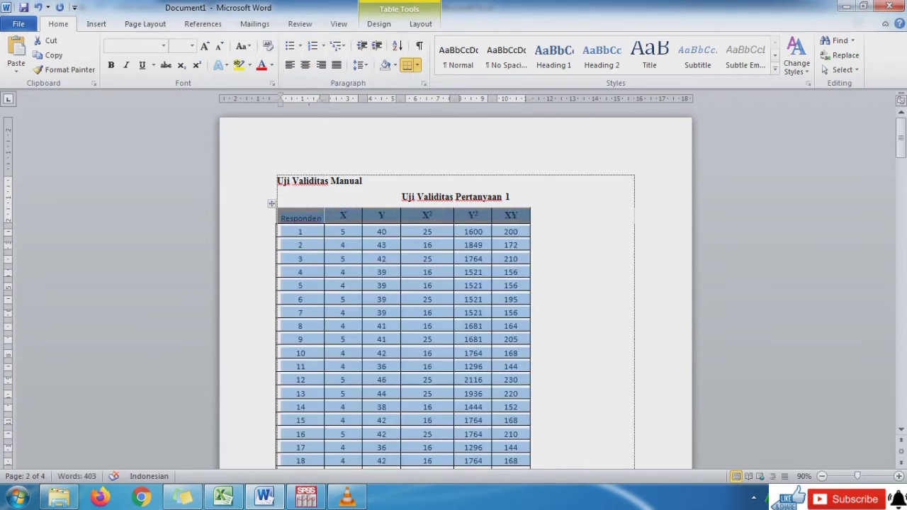
- Center the whole pasted question 1 table horizontally on the page
{"action": "left_click", "coordinate": [376, 182]}
{"action": "left_click", "coordinate": [271, 203]}
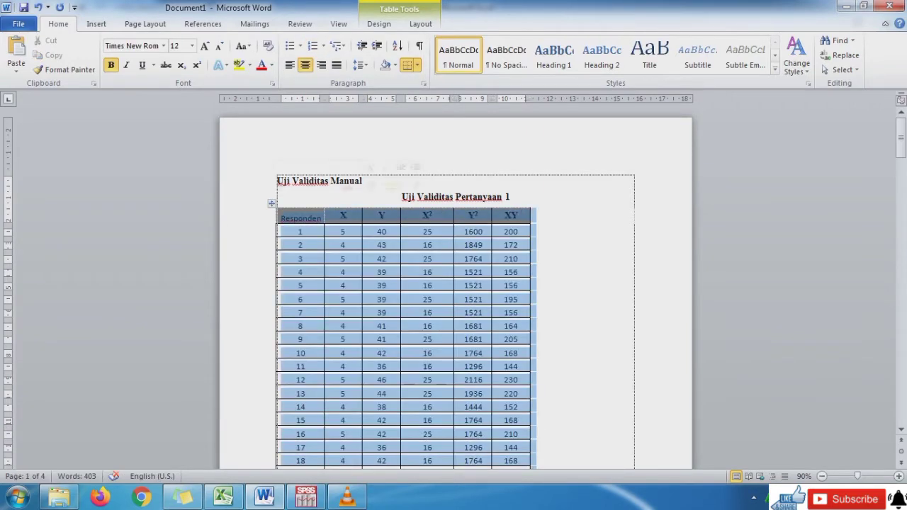
{"action": "left_click", "coordinate": [305, 64]}
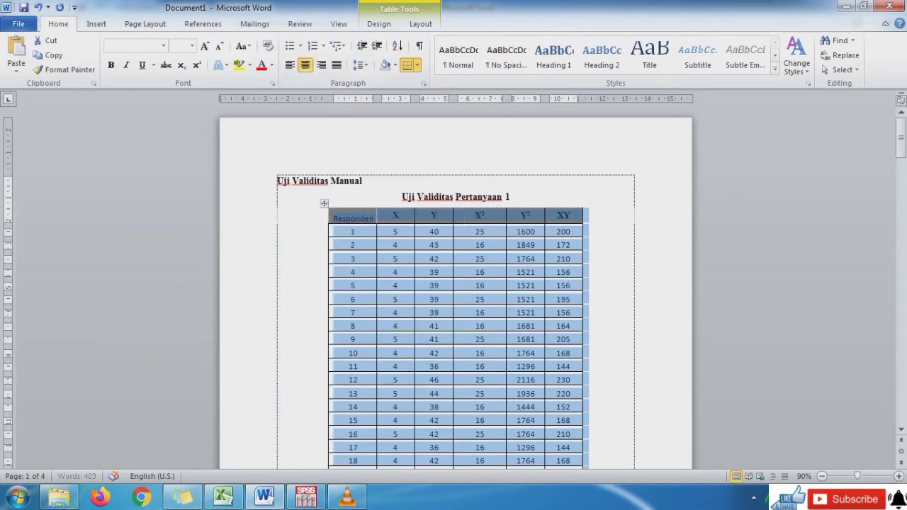
{"action": "left_click", "coordinate": [585, 256]}
- Open the blank r₁ equation below the product moment formula for editing and close the floating Equation toolbar
{"action": "left_click_drag", "start_coordinate": [901, 137], "coordinate": [901, 213]}
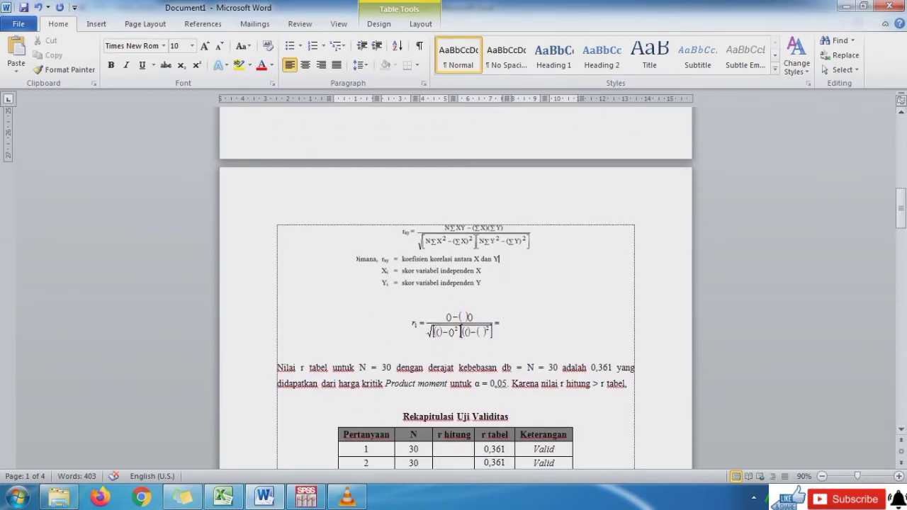
{"action": "left_click", "coordinate": [461, 331]}
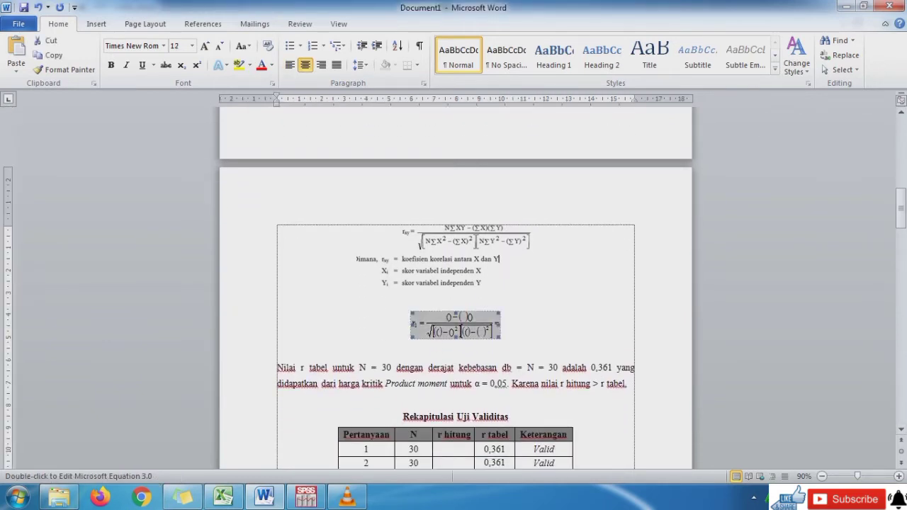
{"action": "double_click", "coordinate": [460, 332]}
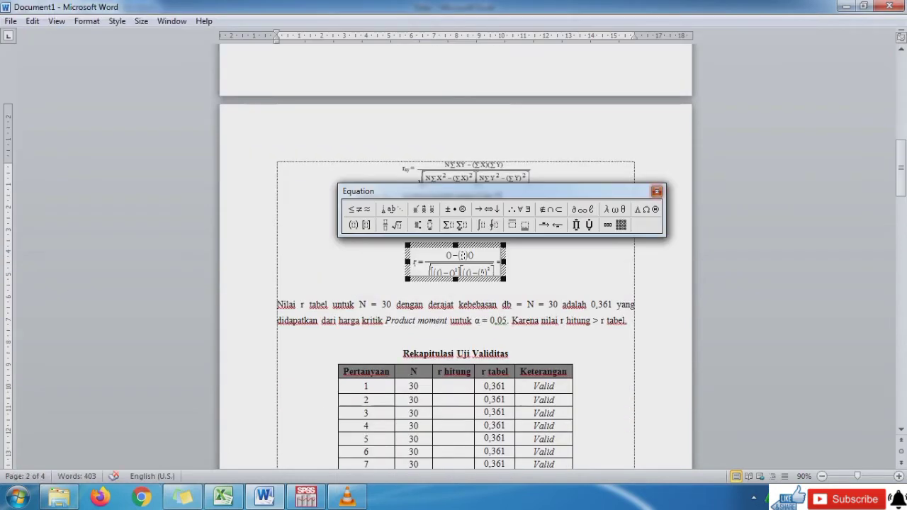
{"action": "left_click", "coordinate": [657, 192]}
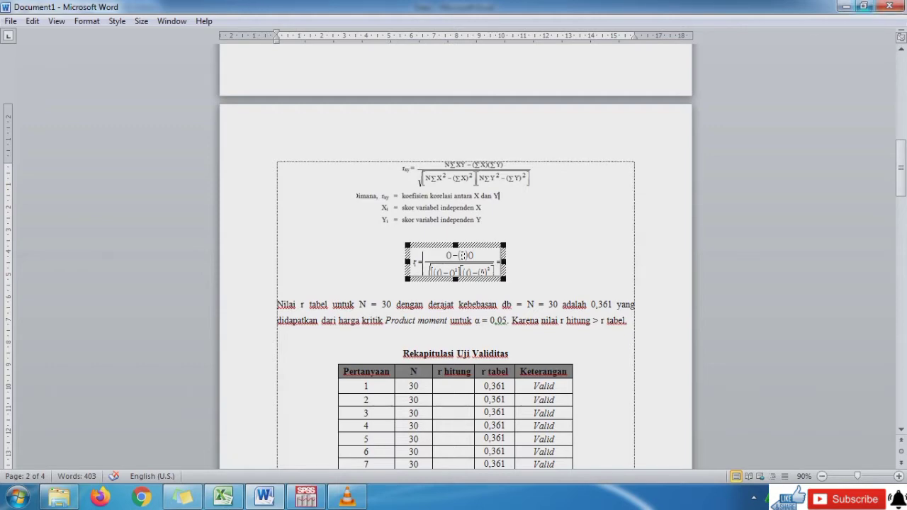
- Restore Word and Excel to side-by-side windows and widen the Excel window
{"action": "left_click", "coordinate": [863, 7]}
{"action": "left_click", "coordinate": [351, 19]}
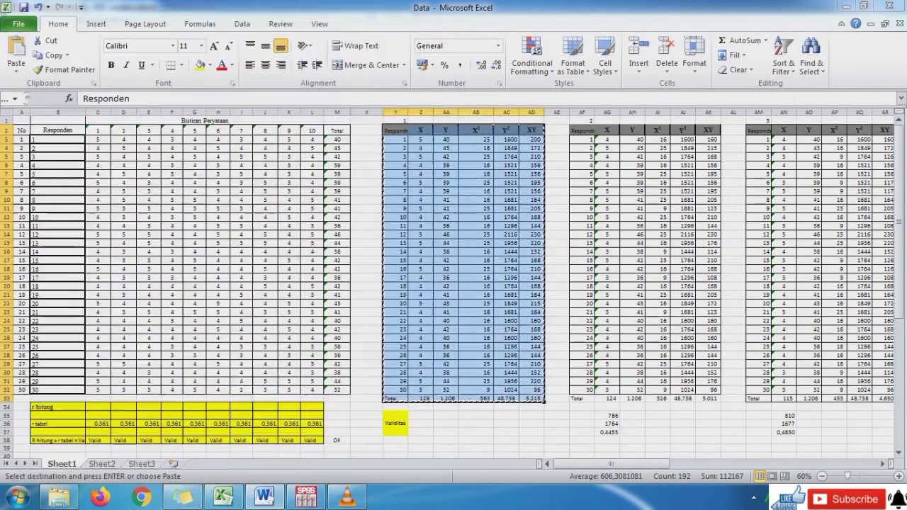
{"action": "left_click", "coordinate": [863, 6]}
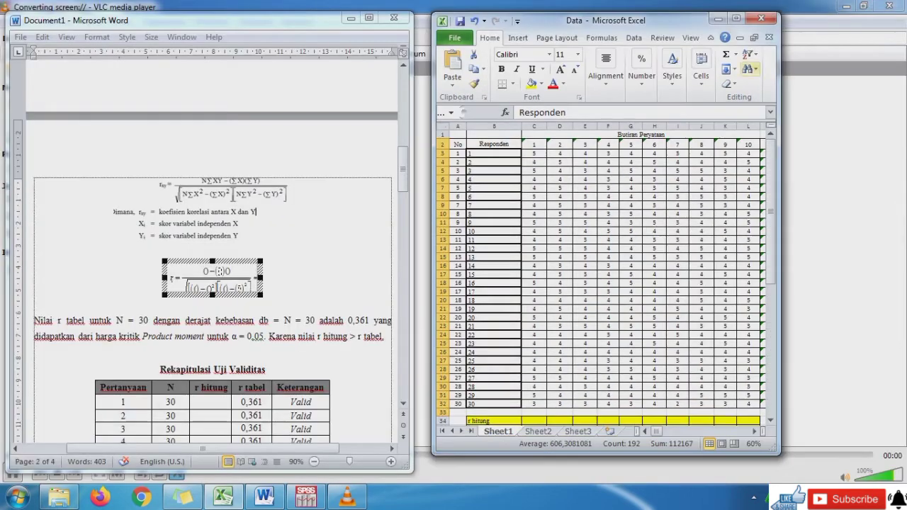
{"action": "left_click_drag", "start_coordinate": [780, 136], "coordinate": [886, 136]}
- Bring the question 1 Total row and the empty Validitas cells into view beside the Word equation
{"action": "left_click_drag", "start_coordinate": [882, 168], "coordinate": [882, 230]}
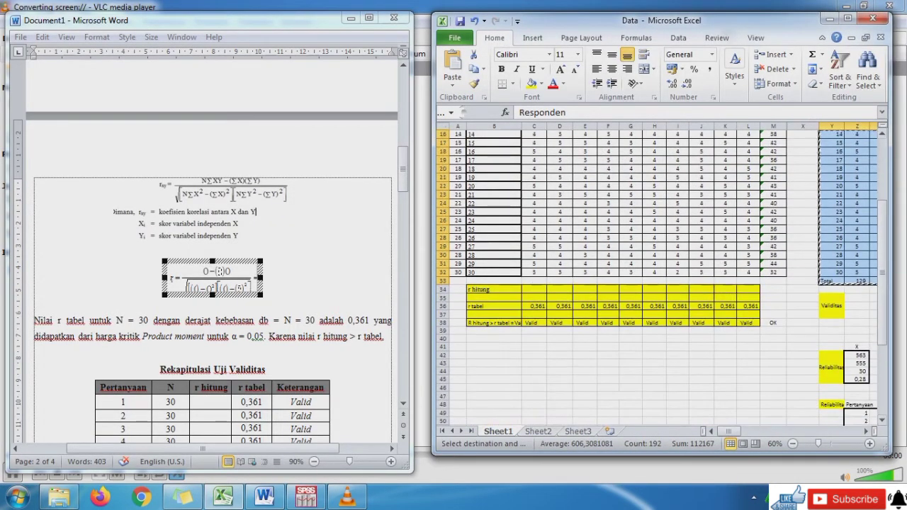
{"action": "left_click", "coordinate": [832, 306]}
{"action": "key", "text": "Right"}
{"action": "key", "text": "Right"}
{"action": "key", "text": "Right"}
{"action": "key", "text": "Right"}
{"action": "key", "text": "Right"}
{"action": "key", "text": "Right"}
{"action": "key", "text": "Right"}
{"action": "key", "text": "Right"}
{"action": "key", "text": "Right"}
{"action": "key", "text": "Right"}
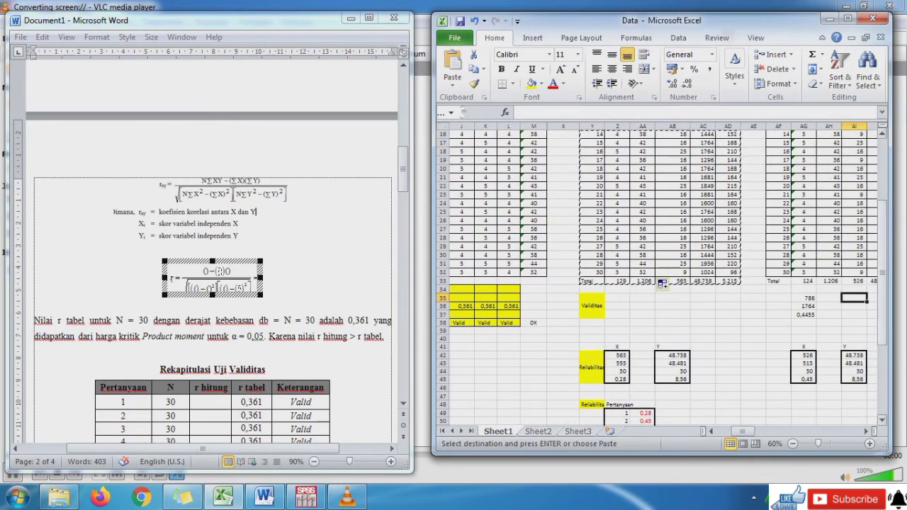
{"action": "left_click_drag", "start_coordinate": [883, 239], "coordinate": [883, 232]}
{"action": "left_click", "coordinate": [617, 376]}
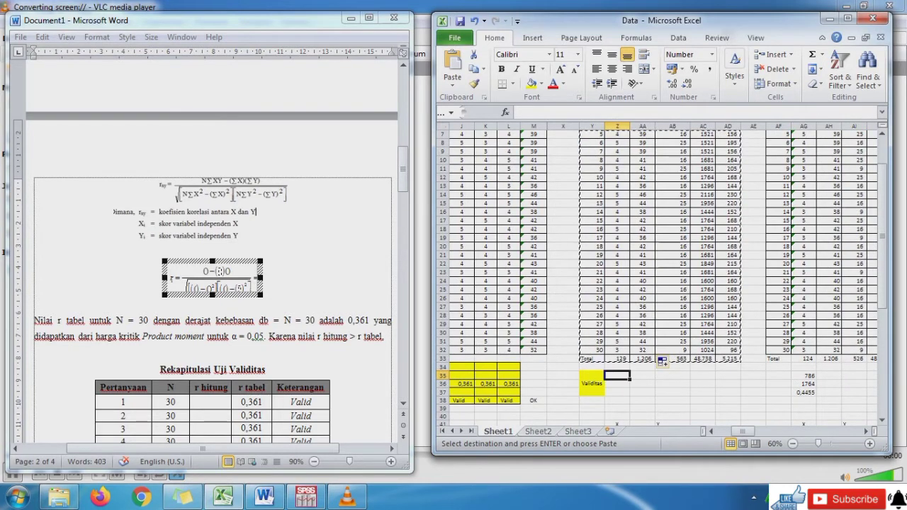
- Highlight respondent number 30 of the question 1 table in yellow and enter 30 as N in the r₁ equation's numerator
{"action": "left_click", "coordinate": [179, 279]}
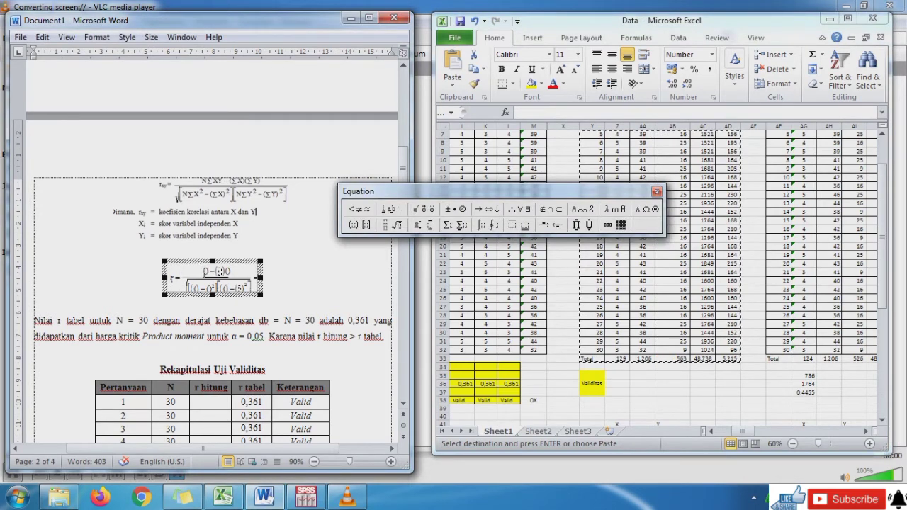
{"action": "left_click", "coordinate": [206, 271]}
{"action": "left_click", "coordinate": [592, 350]}
{"action": "left_click", "coordinate": [592, 350]}
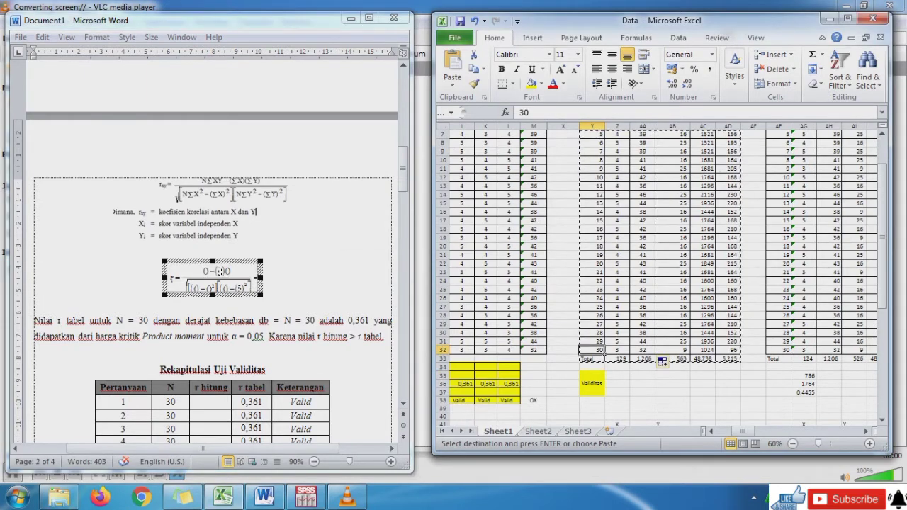
{"action": "left_click", "coordinate": [532, 83]}
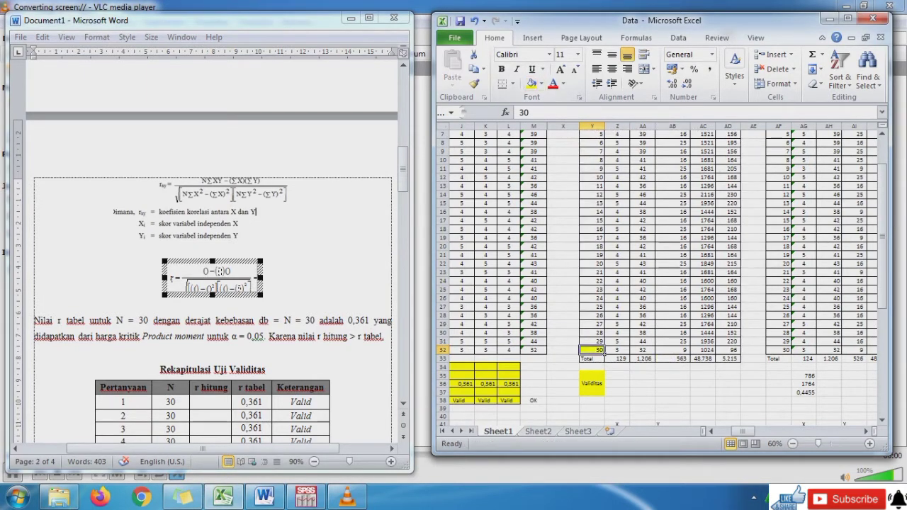
{"action": "left_click", "coordinate": [205, 271]}
{"action": "type", "text": "30"}
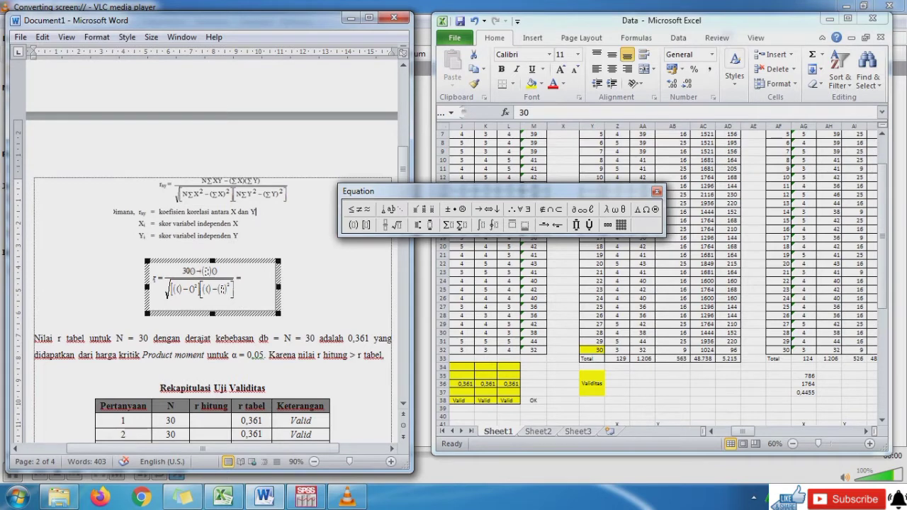
- Highlight question 1's XY total in yellow and enter 5215 in the parentheses after 30 in the numerator
{"action": "left_click", "coordinate": [601, 351]}
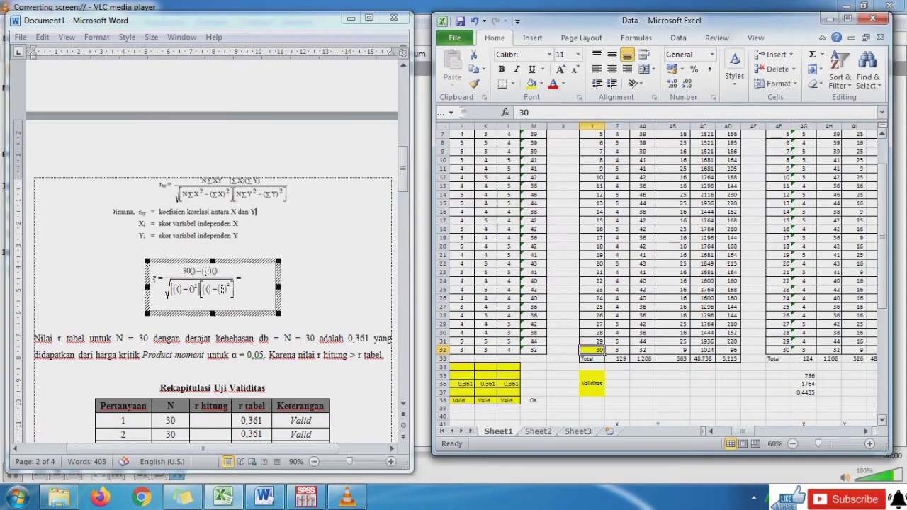
{"action": "left_click_drag", "start_coordinate": [882, 241], "coordinate": [882, 236]}
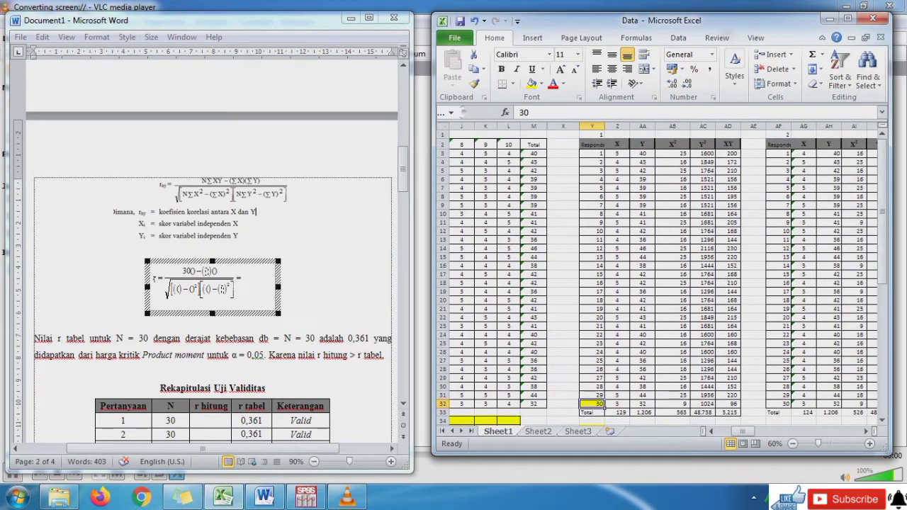
{"action": "left_click", "coordinate": [728, 412]}
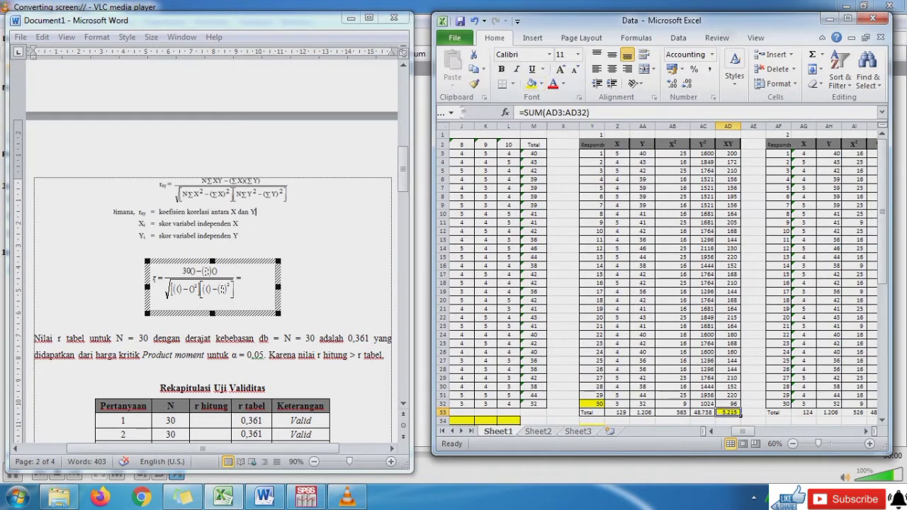
{"action": "double_click", "coordinate": [191, 272]}
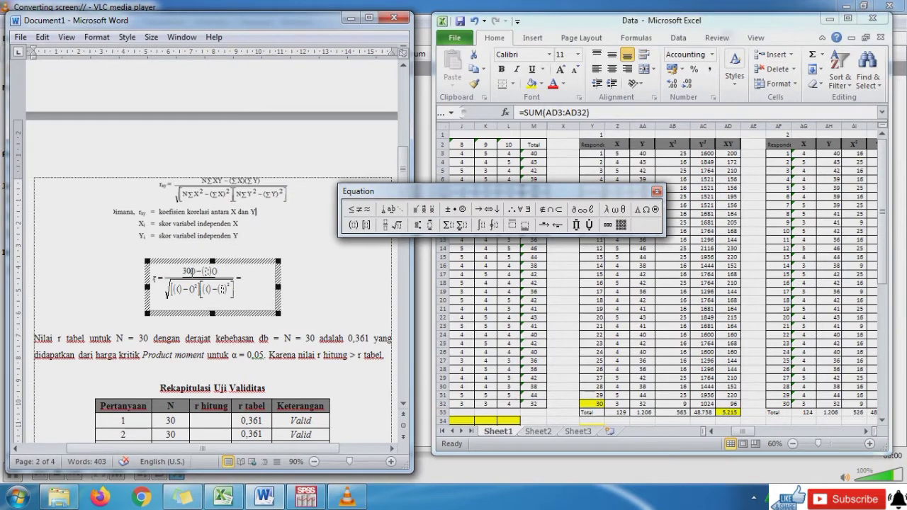
{"action": "type", "text": "5215"}
- Highlight question 1's X total in yellow and enter 129 in the numerator's second parentheses
{"action": "left_click", "coordinate": [617, 412]}
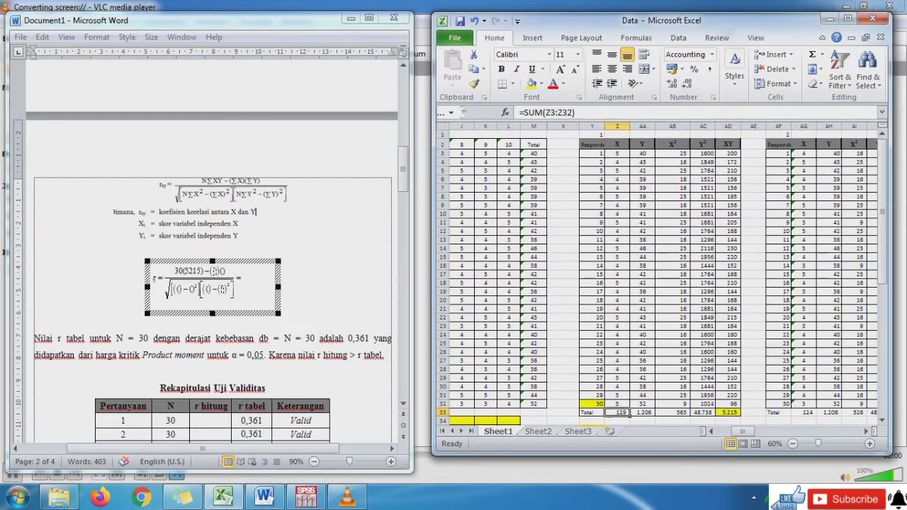
{"action": "left_click", "coordinate": [531, 83]}
{"action": "key", "text": "alt+Tab"}
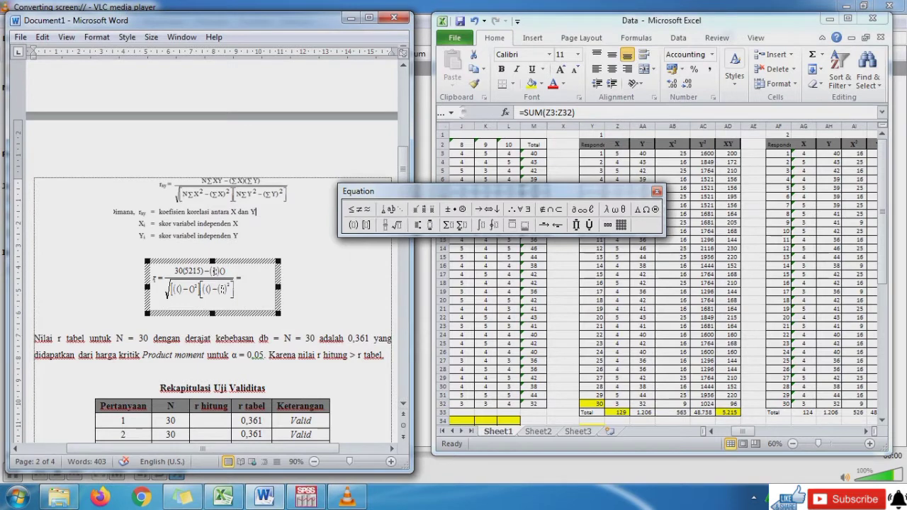
{"action": "type", "text": "129"}
- Highlight question 1's Y total in yellow and enter 1206 in the numerator's last parentheses
{"action": "key", "text": "alt+Tab"}
{"action": "left_click", "coordinate": [654, 413]}
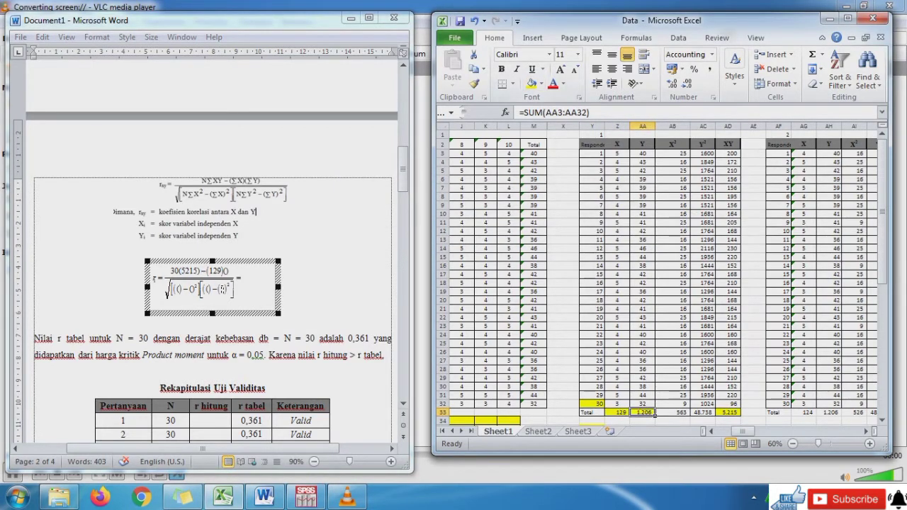
{"action": "key", "text": "alt+Tab"}
{"action": "type", "text": "12"}
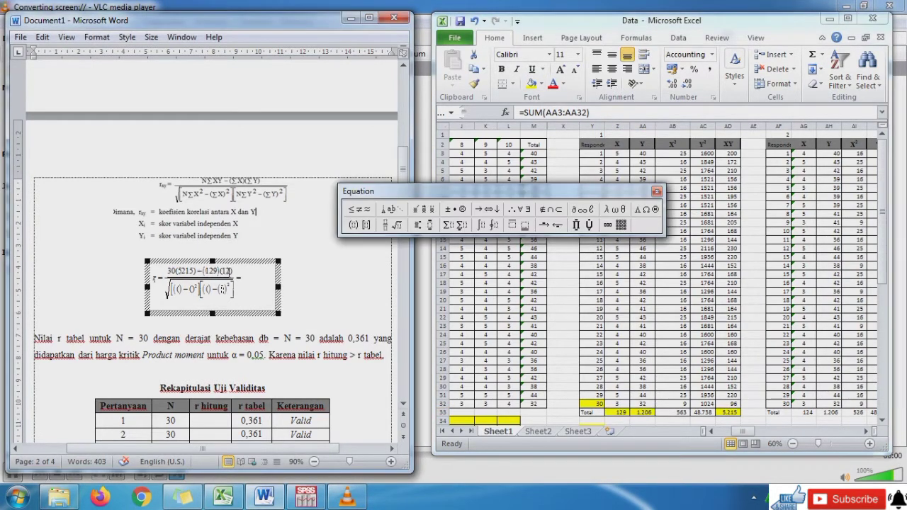
{"action": "type", "text": "06"}
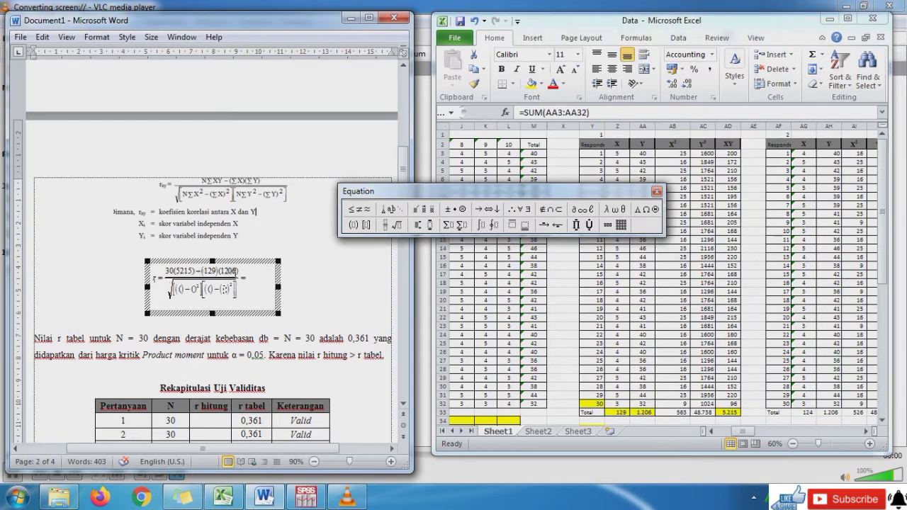
- Enter 30 as N at the start of the first bracket under the root in the denominator
{"action": "key", "text": "alt+Tab"}
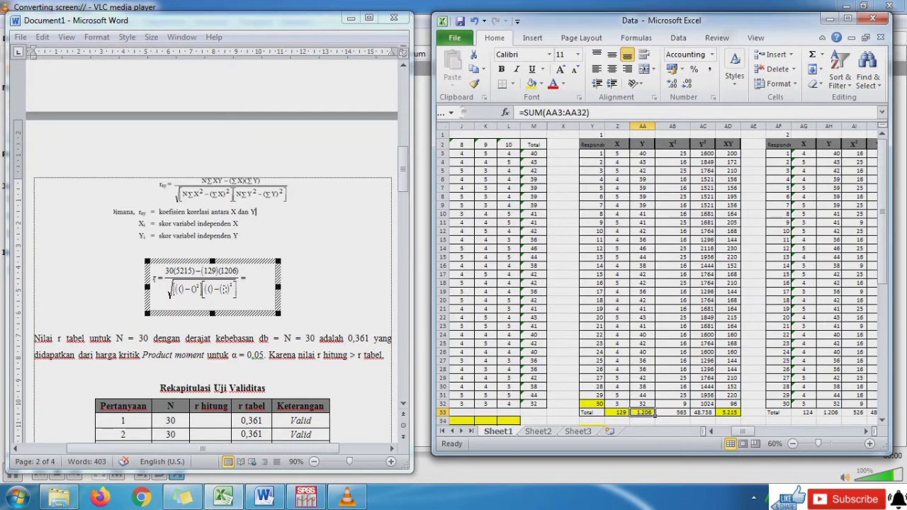
{"action": "key", "text": "alt+Tab"}
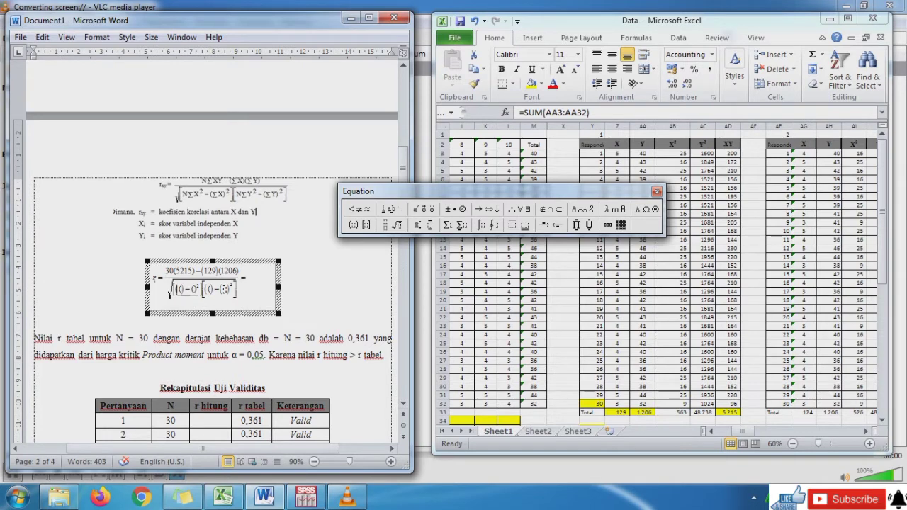
{"action": "type", "text": "30"}
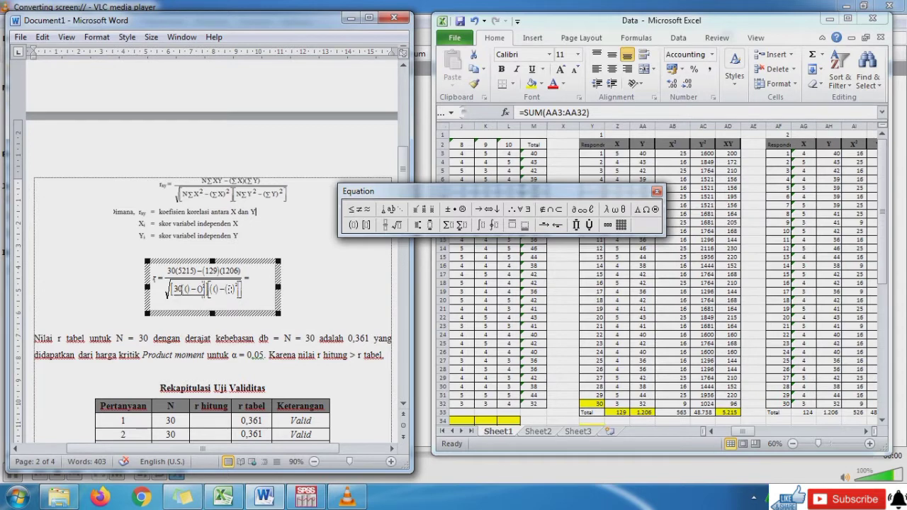
- Highlight question 1's X² total in yellow and enter 563 after 30 in the denominator's first bracket
{"action": "left_click", "coordinate": [689, 413]}
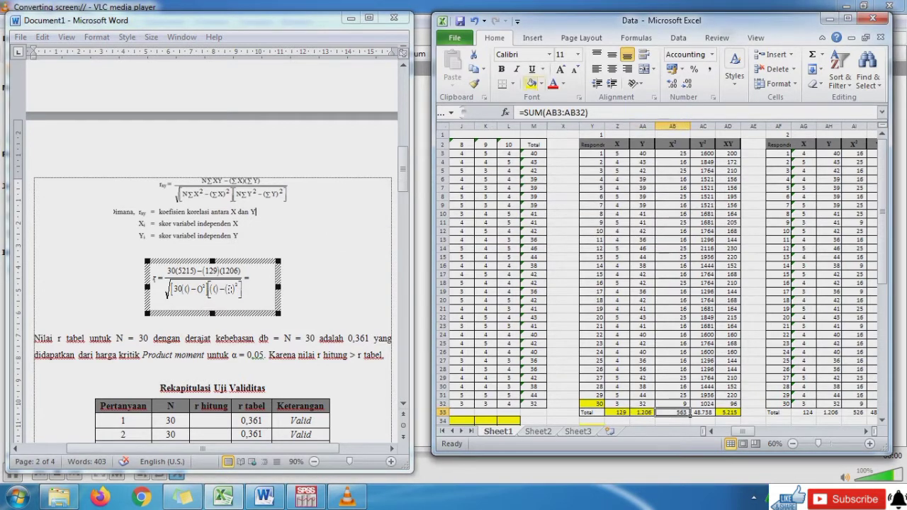
{"action": "left_click", "coordinate": [531, 83]}
{"action": "left_click", "coordinate": [186, 289]}
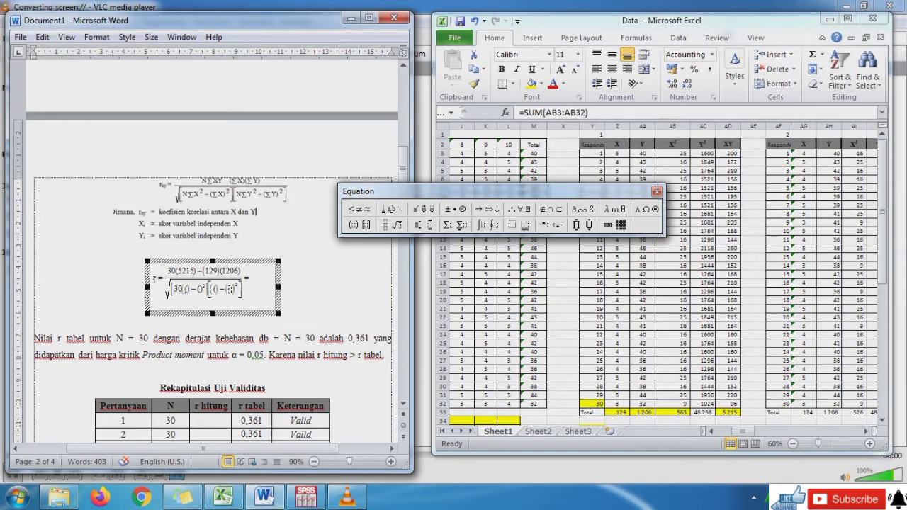
{"action": "type", "text": "56"}
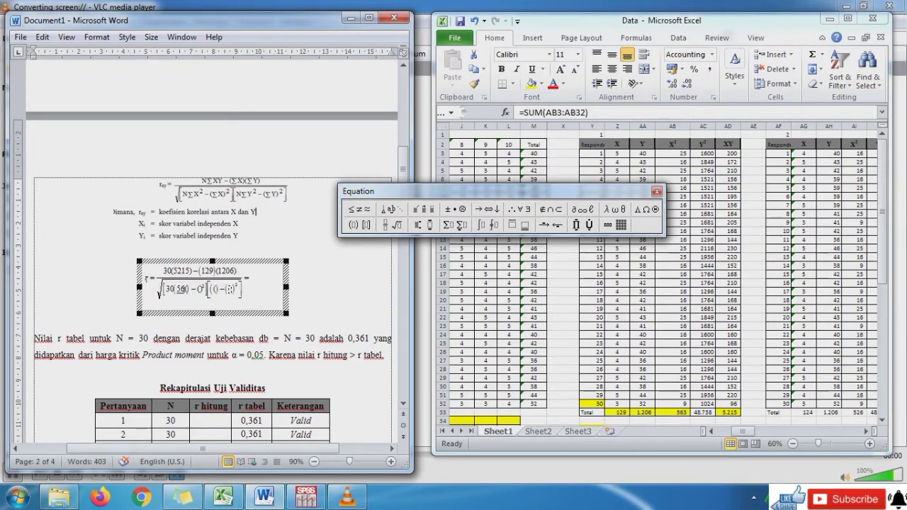
{"action": "type", "text": "3"}
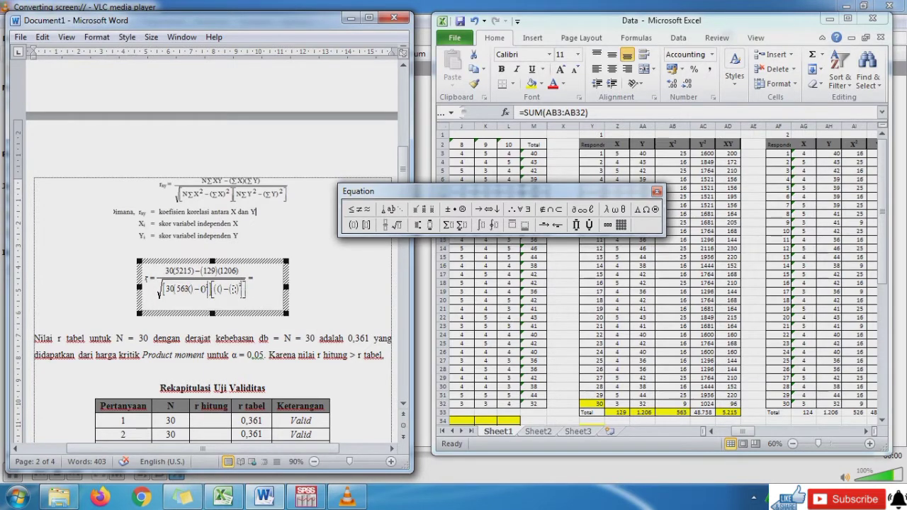
- Close the parenthesis after 563 and remove the surplus empty parentheses following it in the denominator's first bracket
{"action": "type", "text": ")"}
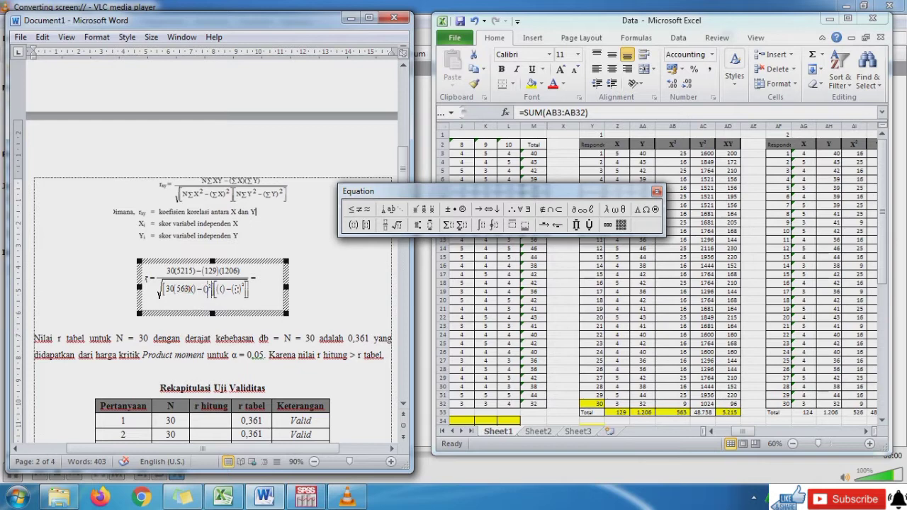
{"action": "key", "text": "Right"}
{"action": "key", "text": "BackSpace"}
{"action": "key", "text": "BackSpace"}
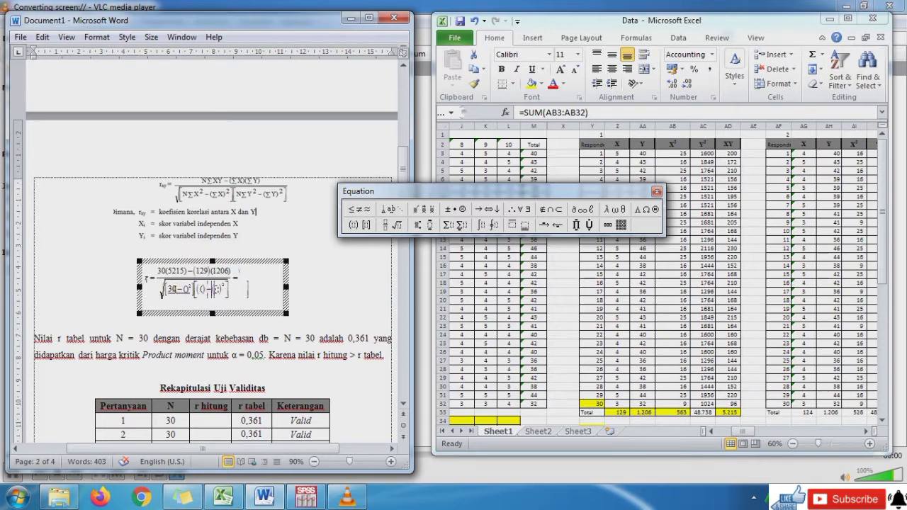
{"action": "key", "text": "ctrl+z"}
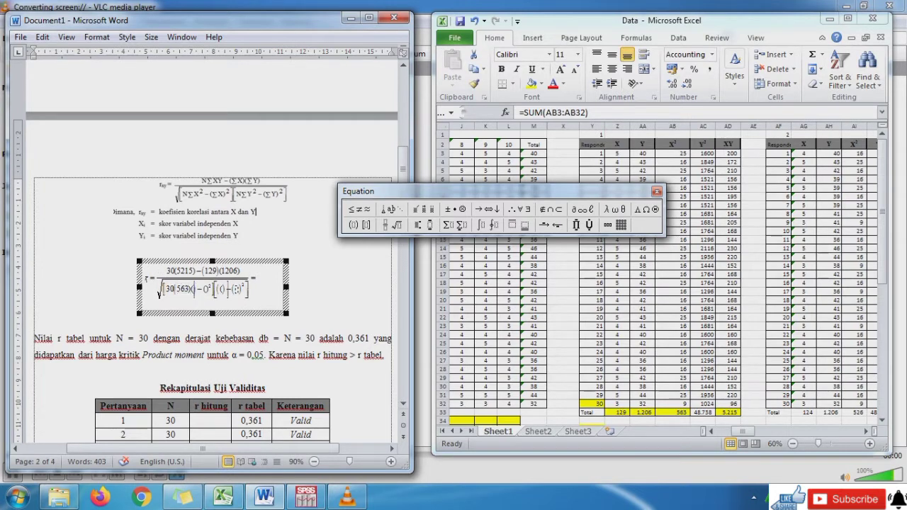
{"action": "key", "text": "BackSpace"}
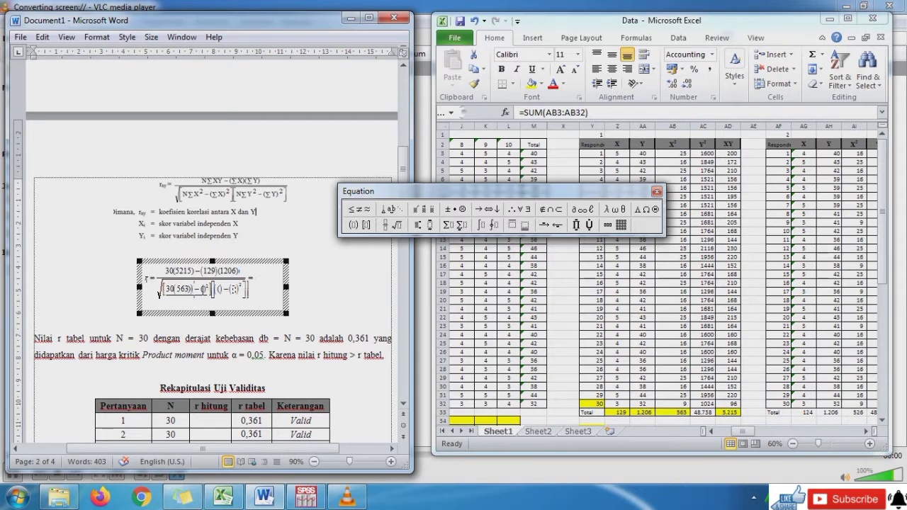
- Enter question 1's X total, 129, in the squared parentheses of the denominator's first bracket
{"action": "left_click", "coordinate": [683, 412]}
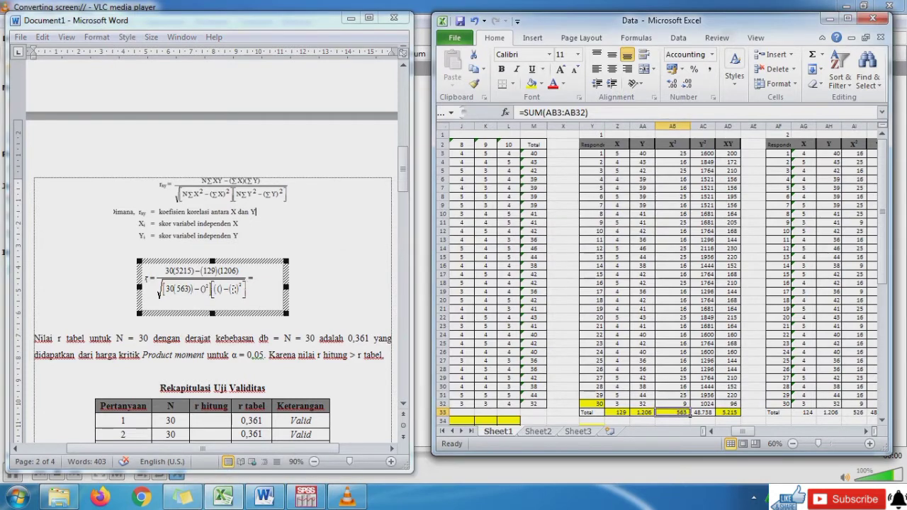
{"action": "left_click", "coordinate": [627, 413]}
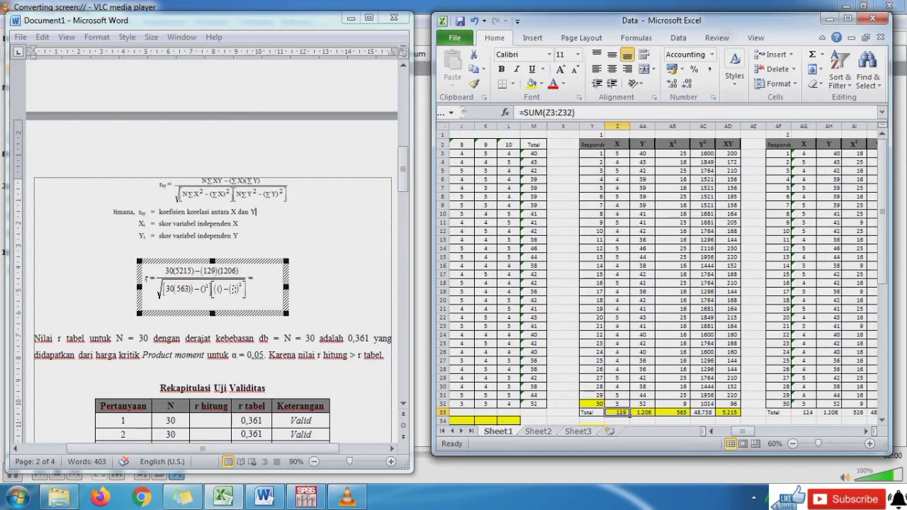
{"action": "left_click", "coordinate": [203, 289]}
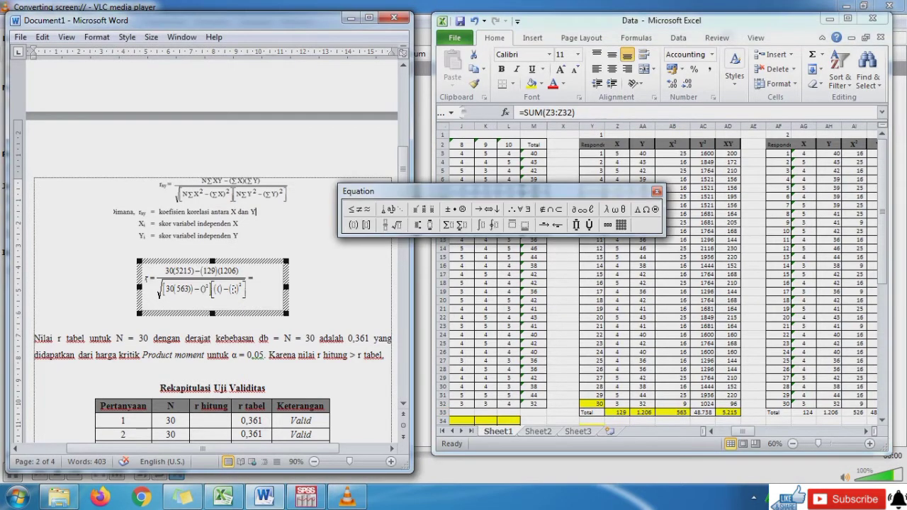
{"action": "type", "text": "129"}
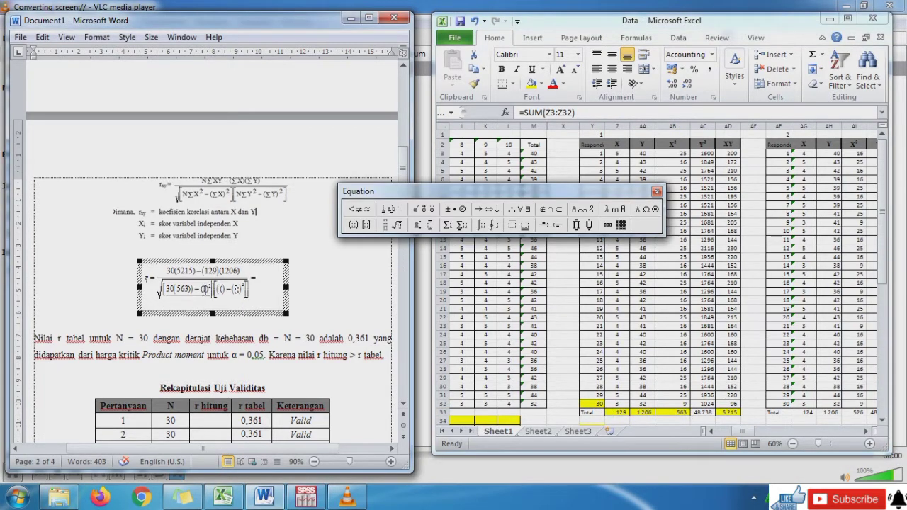
- Highlight question 1's Y² total in yellow and fill the first term of the denominator's second bracket with 30 and 48738
{"action": "key", "text": "Tab"}
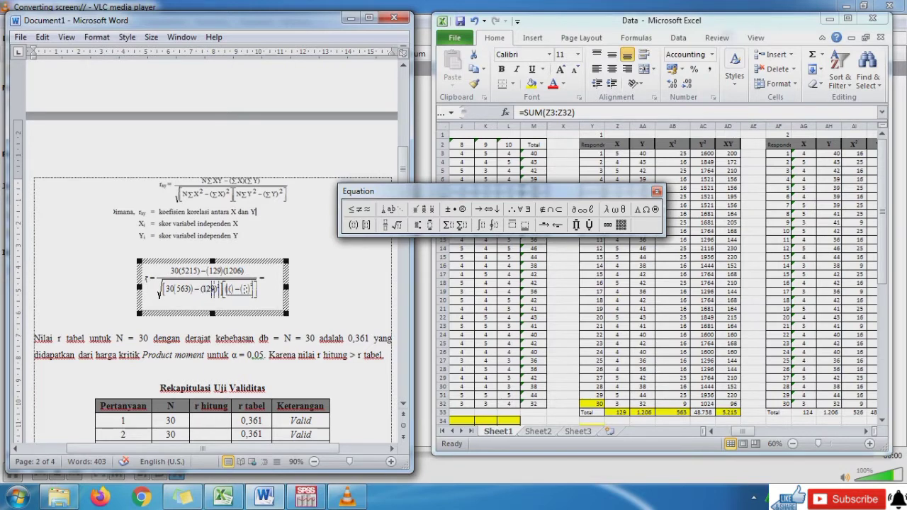
{"action": "type", "text": "30"}
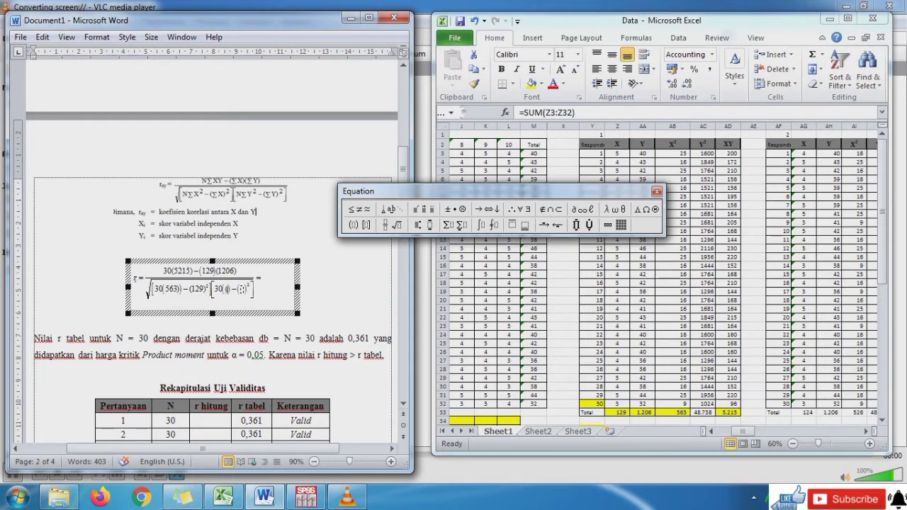
{"action": "left_click", "coordinate": [703, 403]}
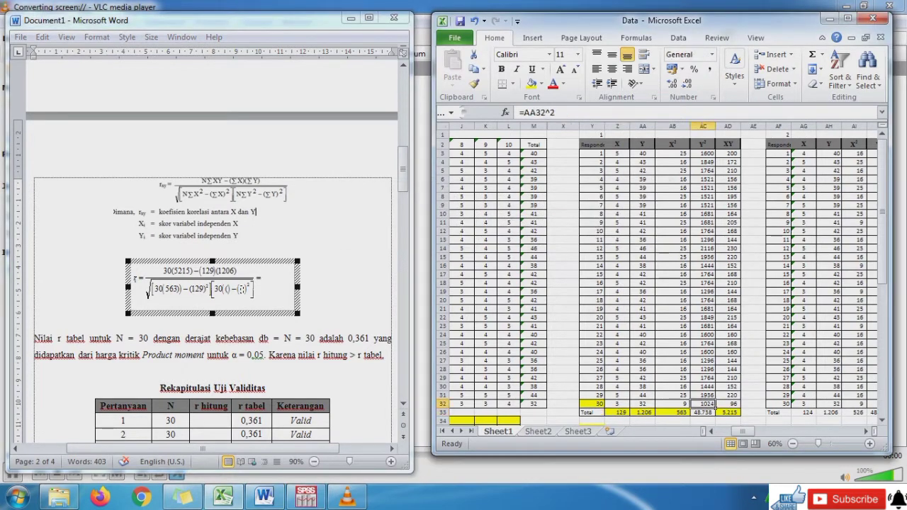
{"action": "left_click", "coordinate": [705, 412]}
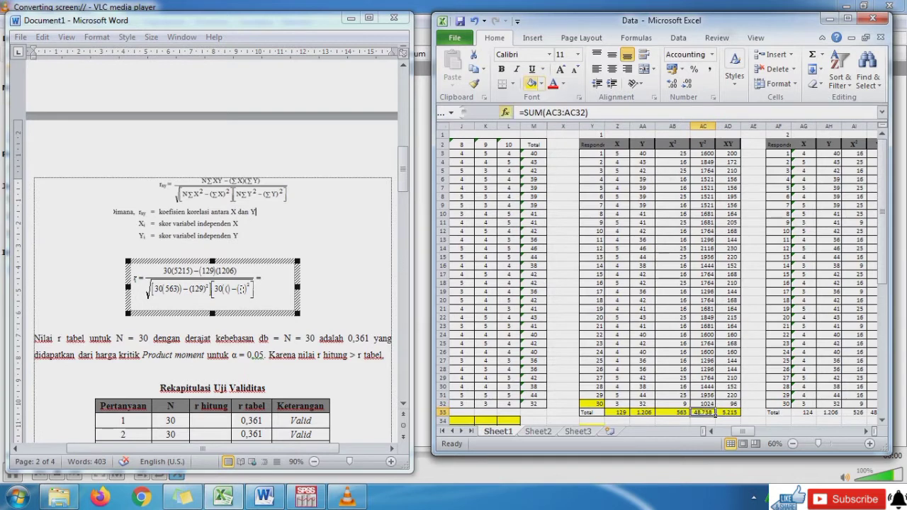
{"action": "left_click", "coordinate": [227, 289]}
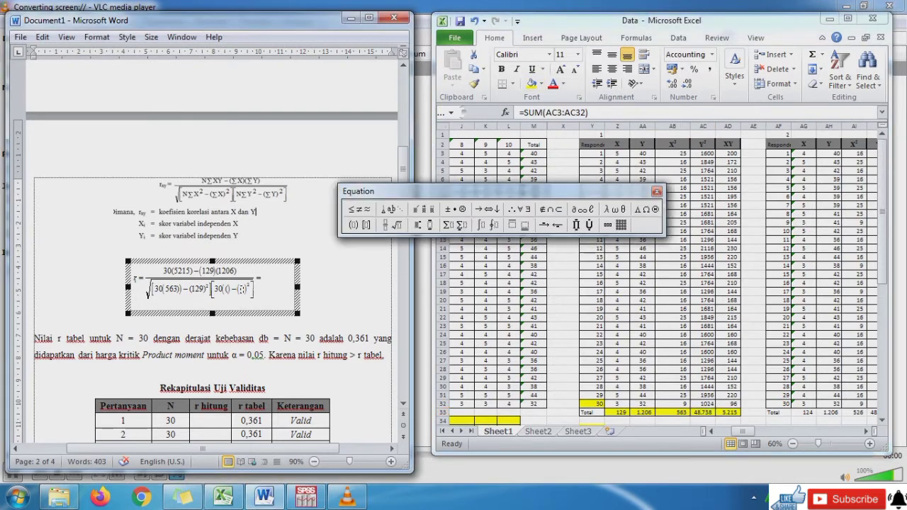
{"action": "type", "text": "4"}
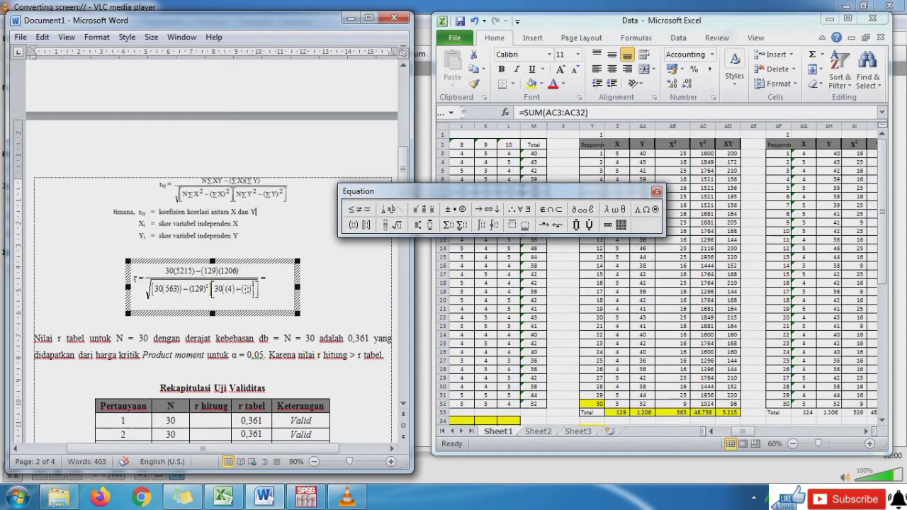
{"action": "type", "text": "87"}
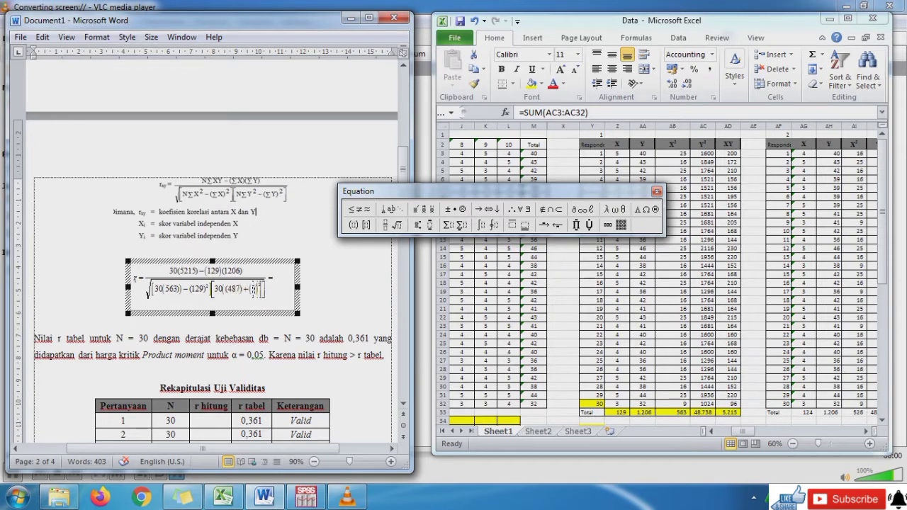
{"action": "type", "text": "38"}
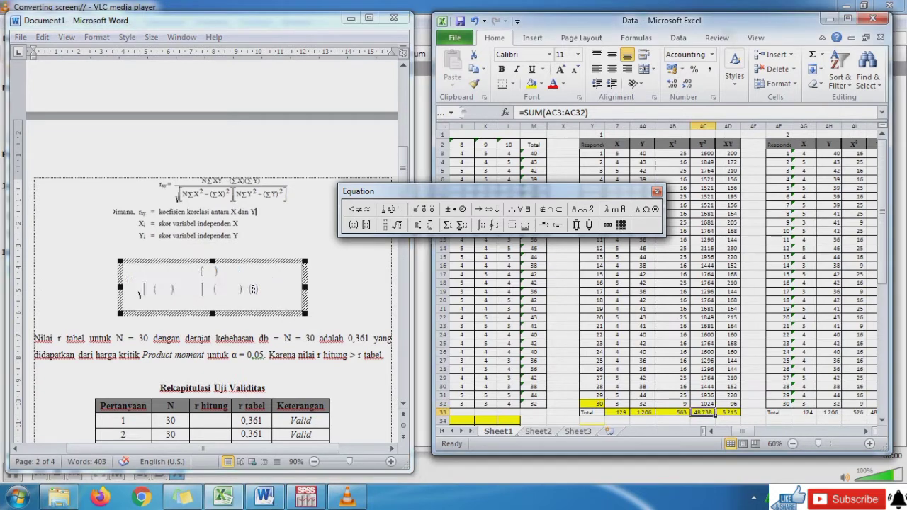
- Enter question 1's Y total, 1206, in the squared parentheses of the denominator's second bracket
{"action": "left_click", "coordinate": [652, 413]}
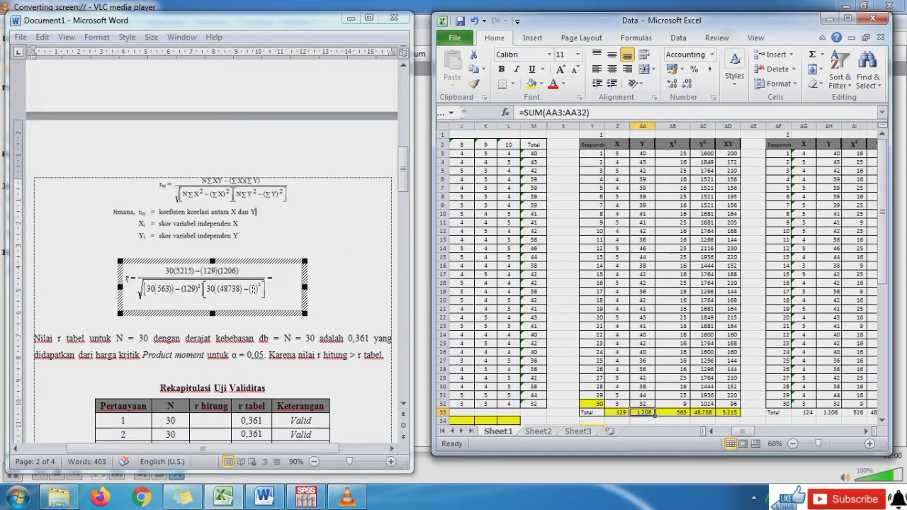
{"action": "key", "text": "alt+Tab"}
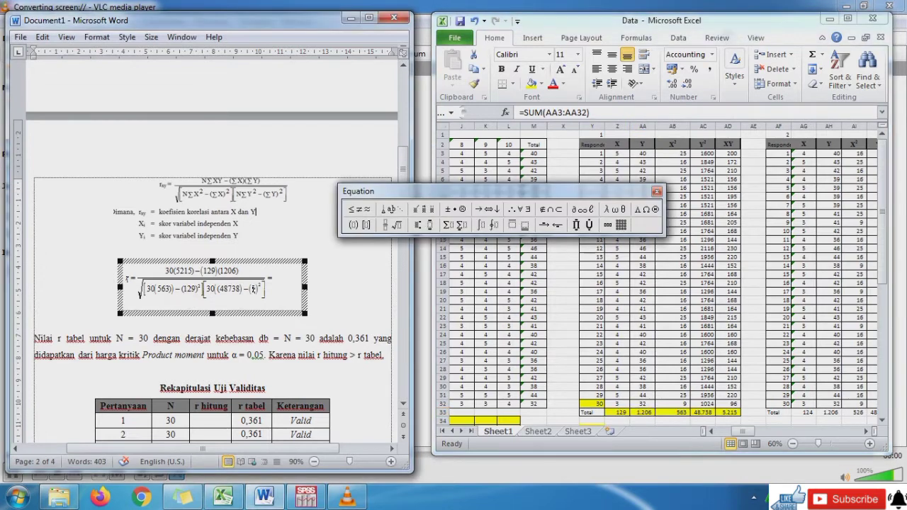
{"action": "type", "text": "120"}
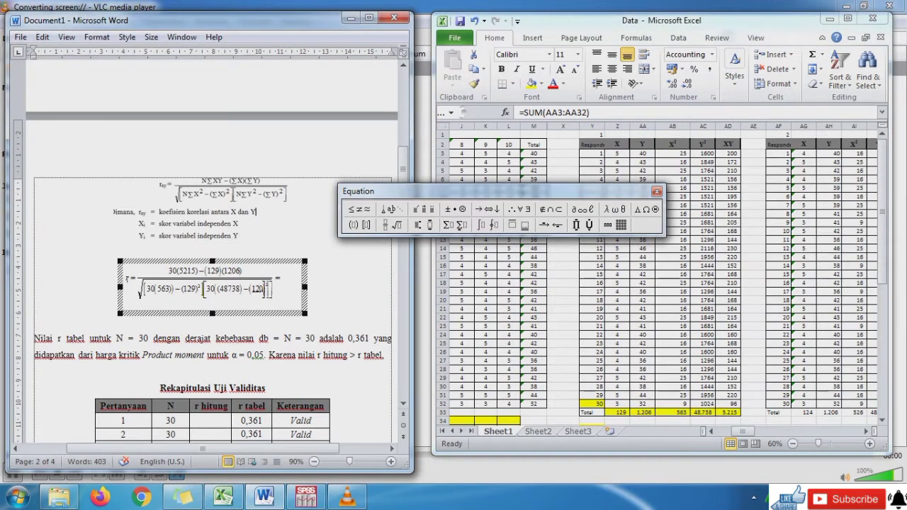
{"action": "type", "text": "6"}
{"action": "left_click", "coordinate": [284, 279]}
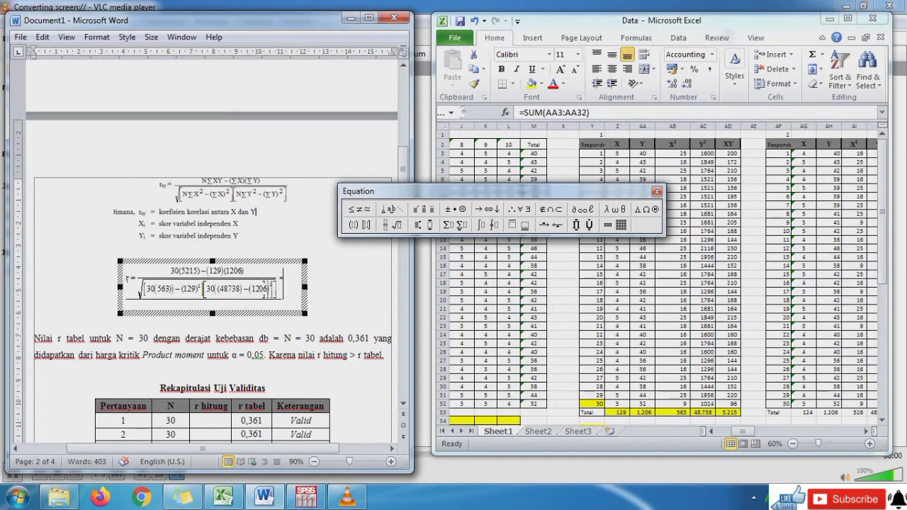
- Calculate question 1's numerator in Excel cell Z35 with the formula =(Y32*AD33)-(Z33*AA33) and dismiss the Windows color scheme prompt
{"action": "left_click", "coordinate": [645, 412]}
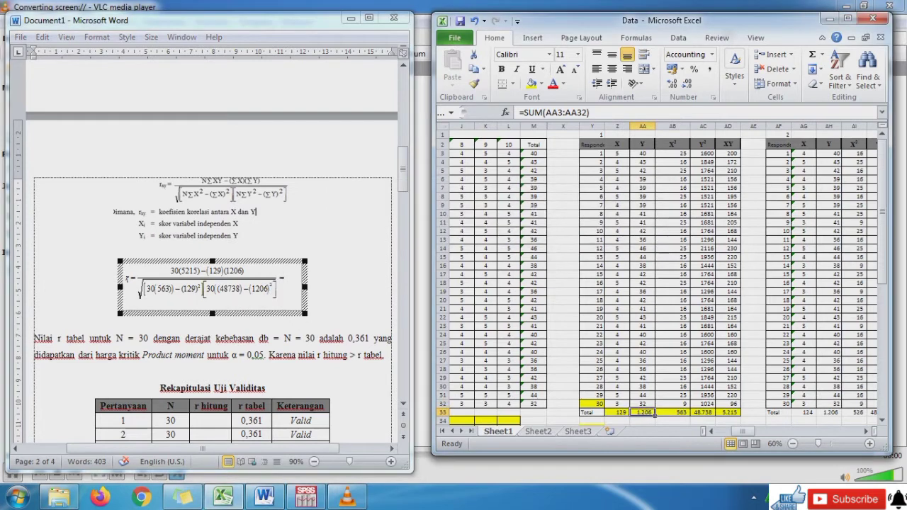
{"action": "scroll", "coordinate": [654, 414], "scroll_direction": "down", "scroll_amount": 2}
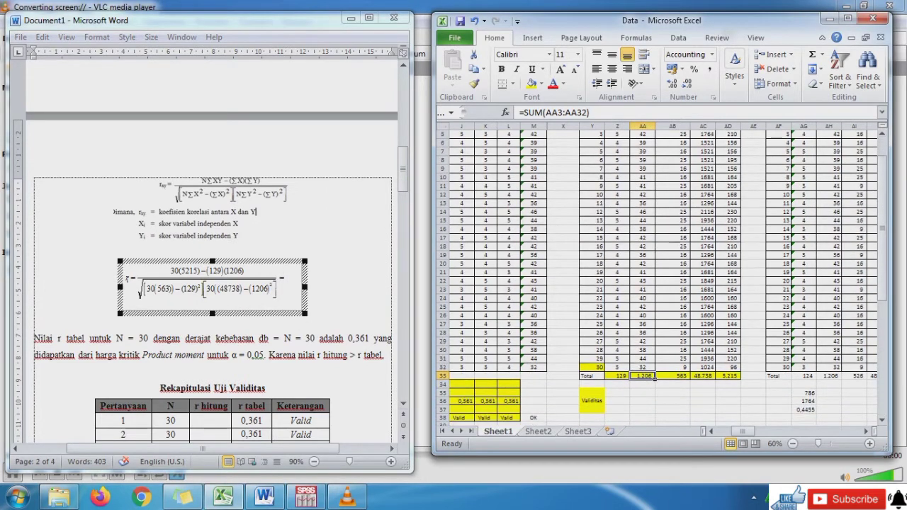
{"action": "left_click", "coordinate": [616, 392]}
{"action": "type", "text": "="}
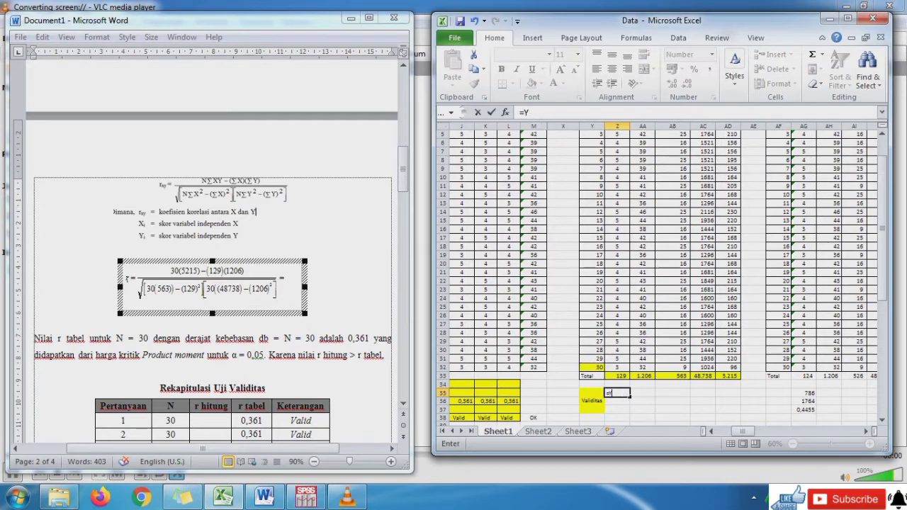
{"action": "type", "text": "("}
{"action": "left_click", "coordinate": [593, 367]}
{"action": "type", "text": "*"}
{"action": "left_click", "coordinate": [728, 376]}
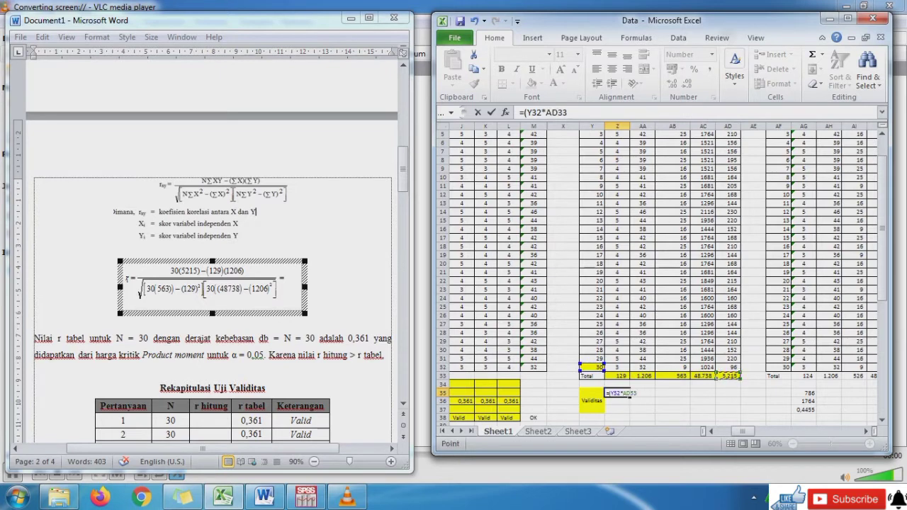
{"action": "type", "text": ")-("}
{"action": "left_click", "coordinate": [617, 375]}
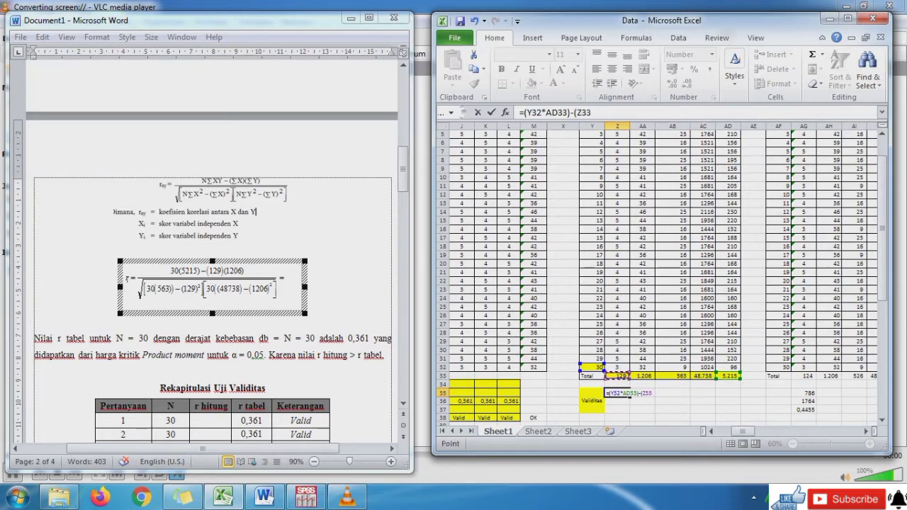
{"action": "type", "text": "*"}
{"action": "left_click", "coordinate": [643, 376]}
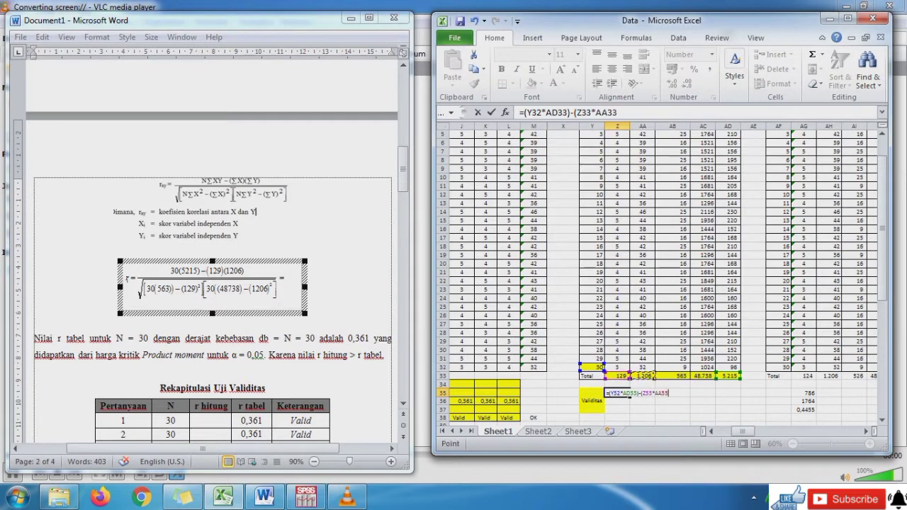
{"action": "type", "text": ")"}
{"action": "key", "text": "Return"}
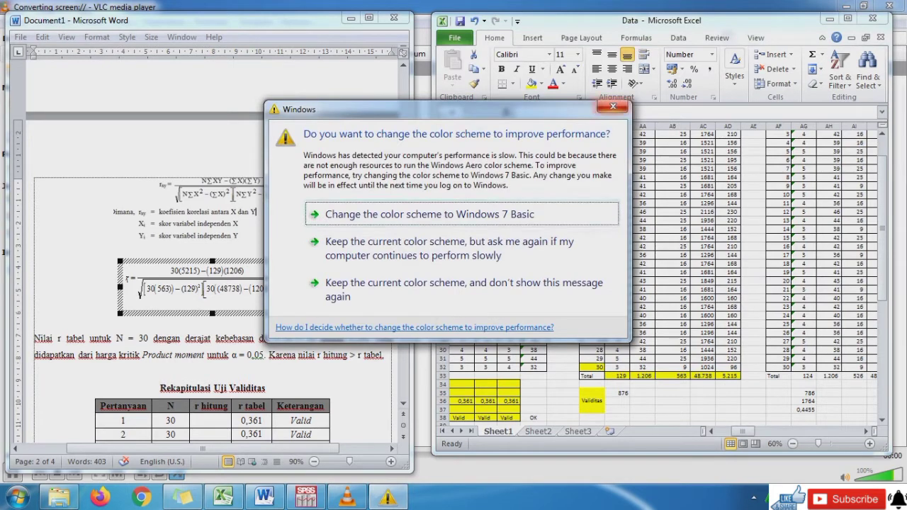
{"action": "left_click", "coordinate": [614, 107]}
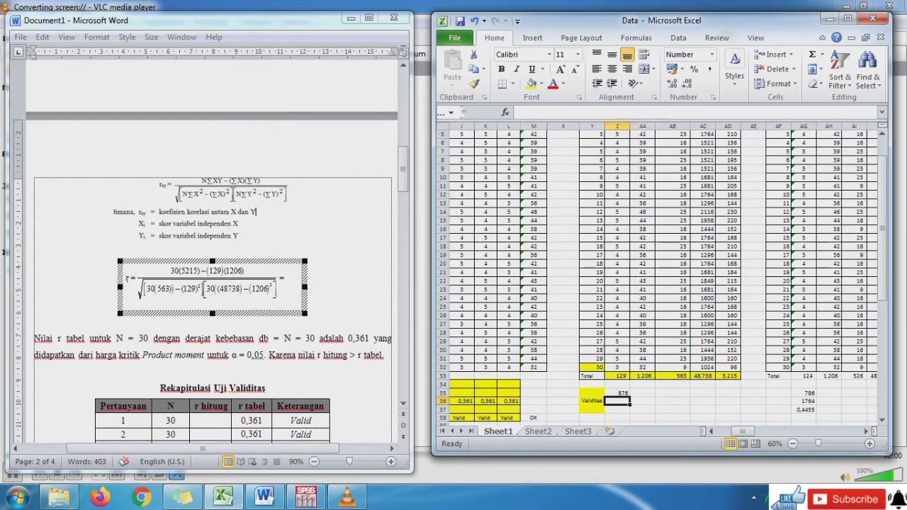
- Begin question 1's denominator formula in cell Z36 with the first bracket, =(((Y32*AB33)-(Z33^2))
{"action": "type", "text": "="}
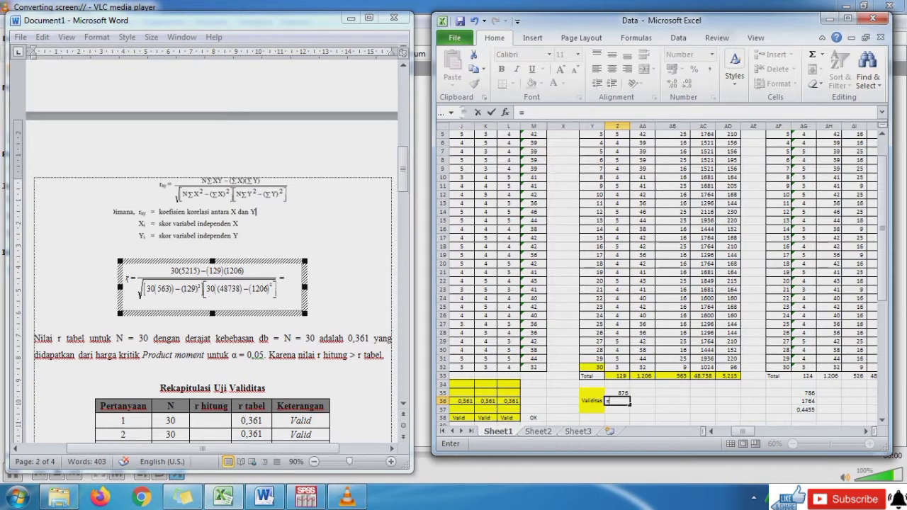
{"action": "type", "text": "((("}
{"action": "left_click", "coordinate": [594, 367]}
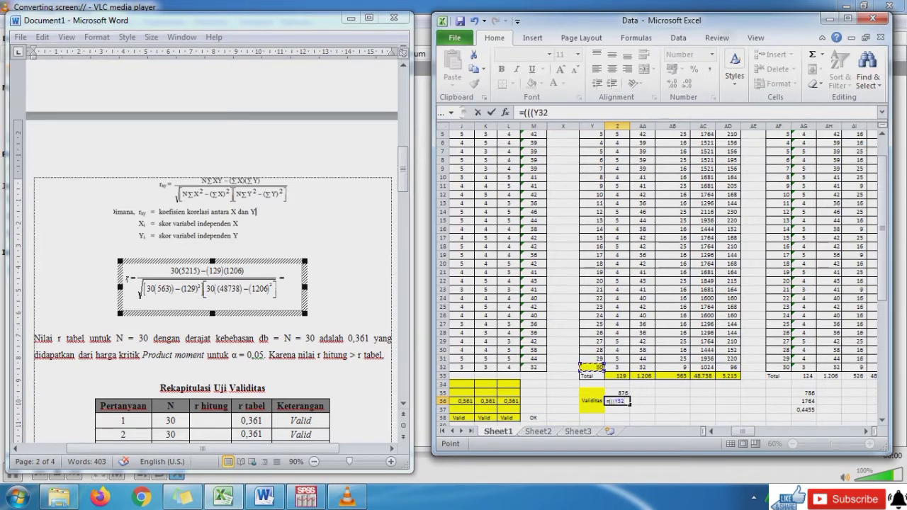
{"action": "type", "text": "*"}
{"action": "left_click", "coordinate": [659, 375]}
{"action": "type", "text": ")"}
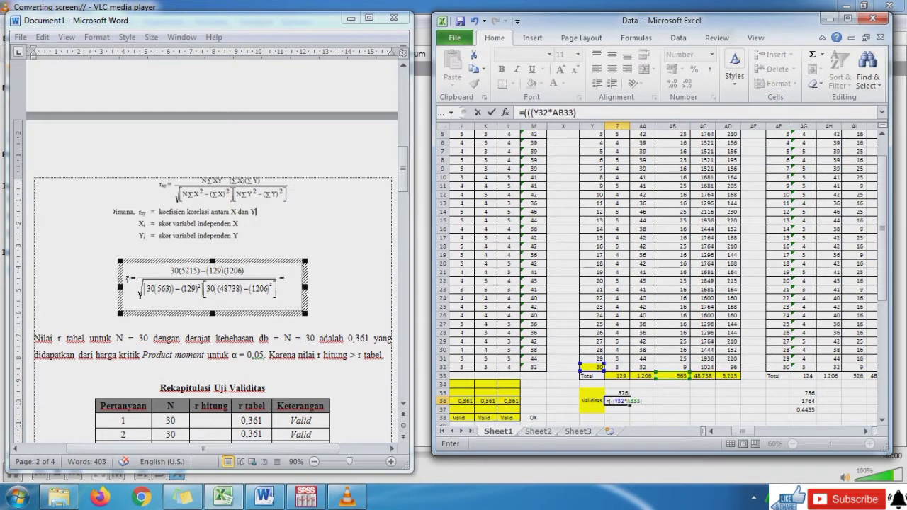
{"action": "type", "text": "-("}
{"action": "left_click", "coordinate": [614, 375]}
{"action": "type", "text": "^2)"}
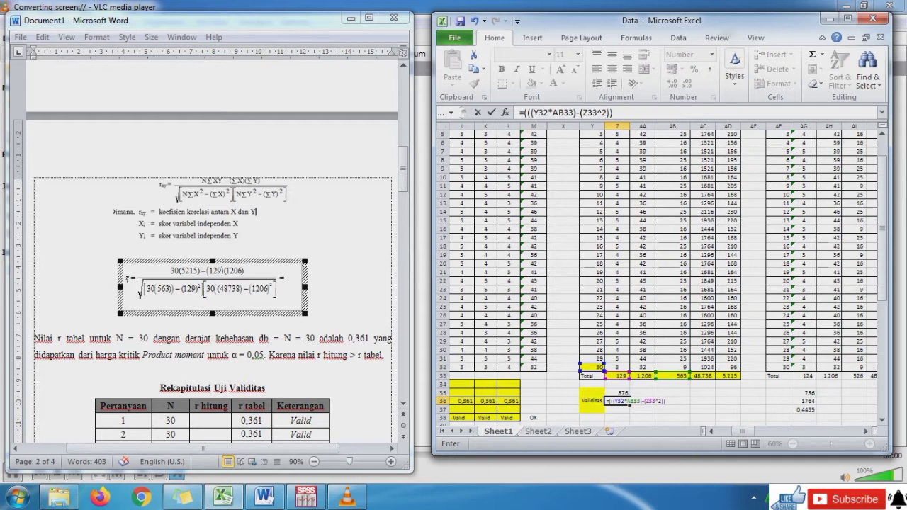
- Complete question 1's denominator formula in Z36 as =(((Y32*AB33)-(Z33^2))*((Y32*AC33)-(AA33^2)))^(1/2), closing the Windows color scheme prompt
{"action": "type", "text": ")*(("}
{"action": "left_click", "coordinate": [595, 367]}
{"action": "type", "text": "*"}
{"action": "left_click", "coordinate": [713, 376]}
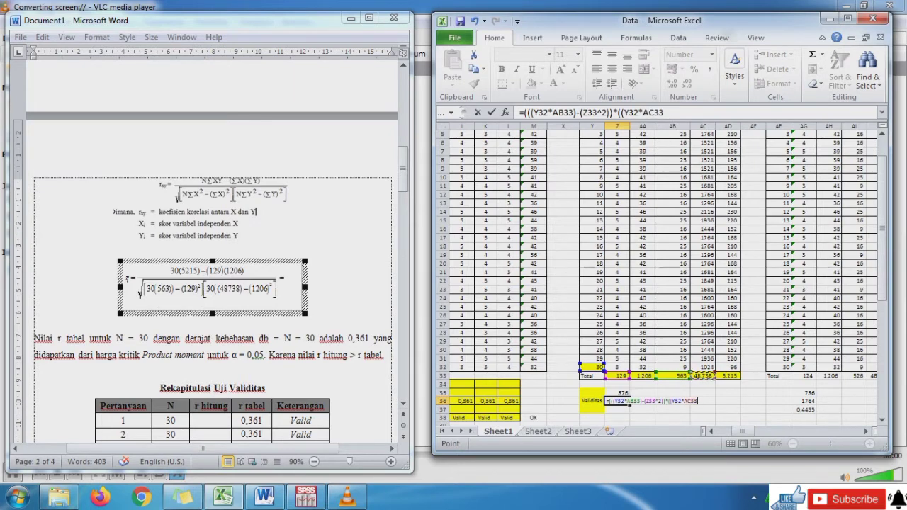
{"action": "type", "text": ")-("}
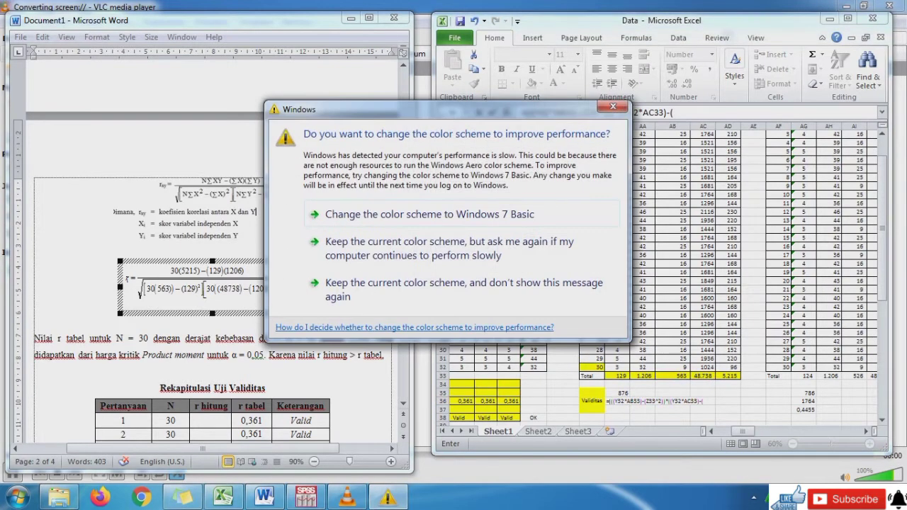
{"action": "left_click", "coordinate": [613, 106]}
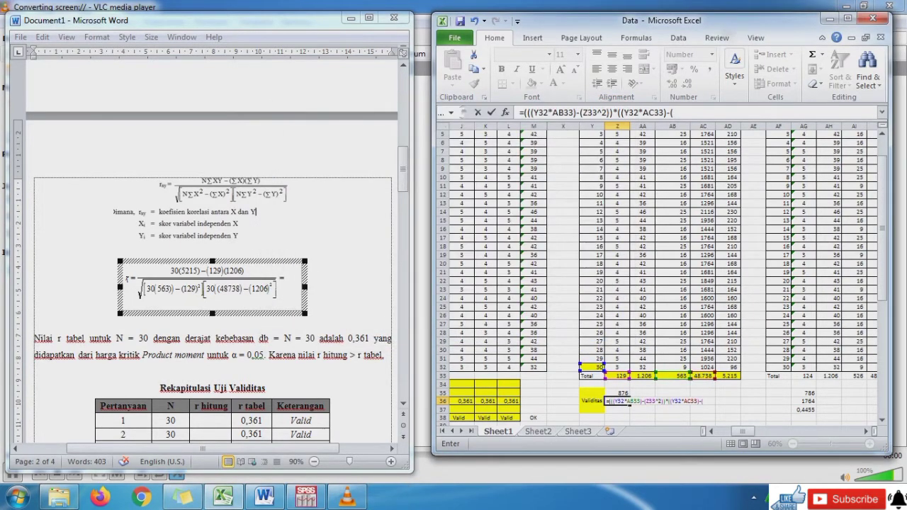
{"action": "left_click", "coordinate": [673, 113]}
{"action": "left_click", "coordinate": [643, 376]}
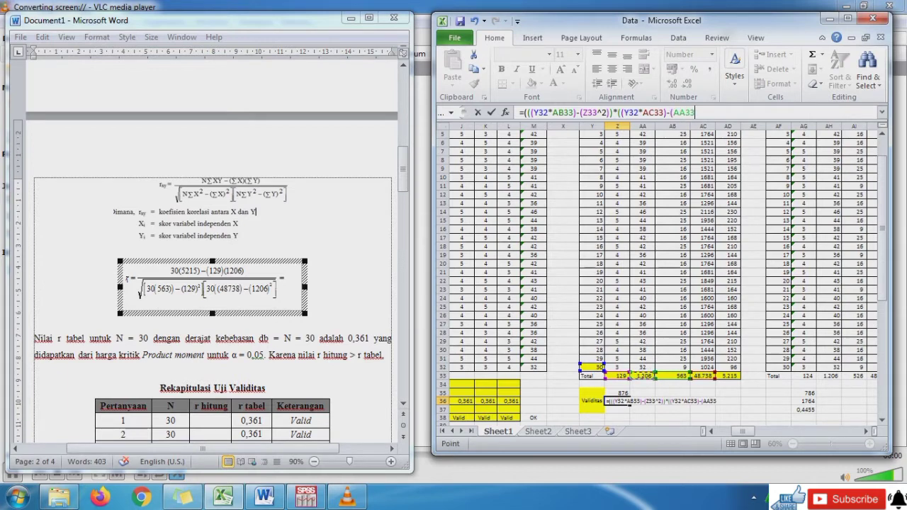
{"action": "type", "text": "^2)))^(1/2"}
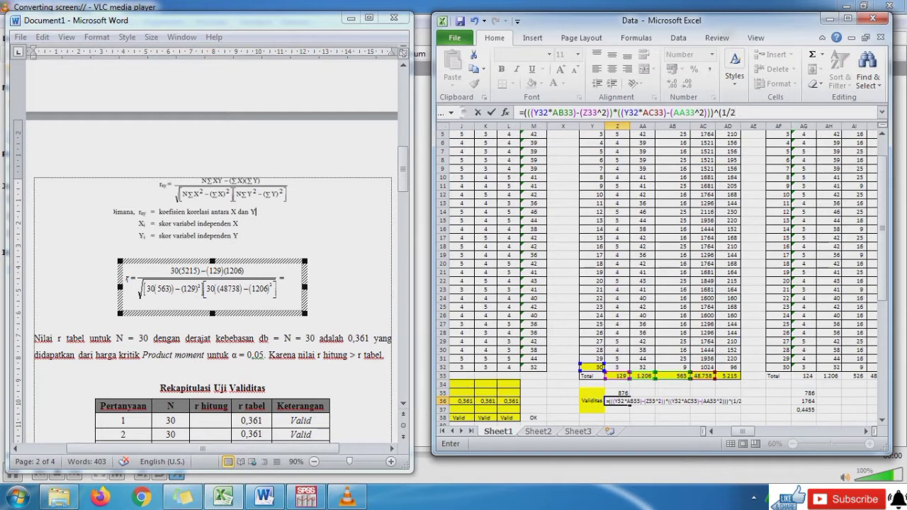
{"action": "key", "text": "Return"}
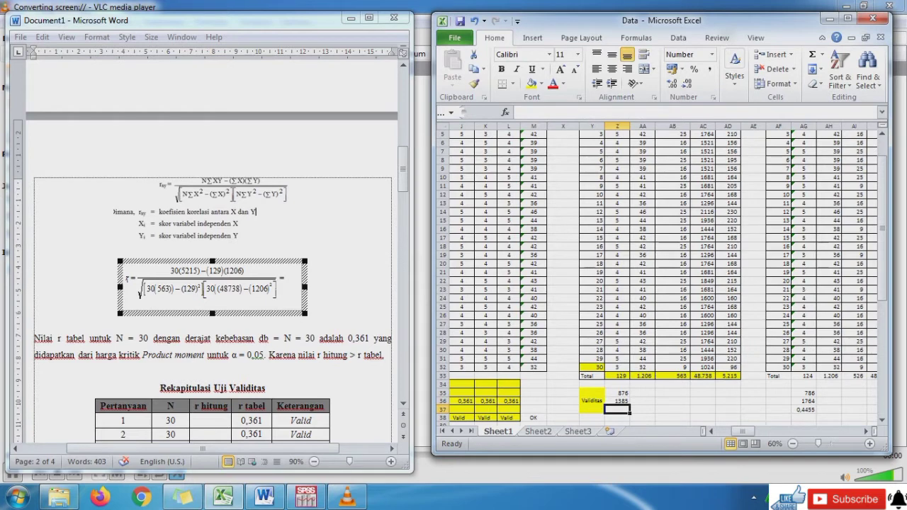
- Calculate question 1's r value in cell Z37 by dividing the numerator by the denominator, =Z35/Z36
{"action": "type", "text": "="}
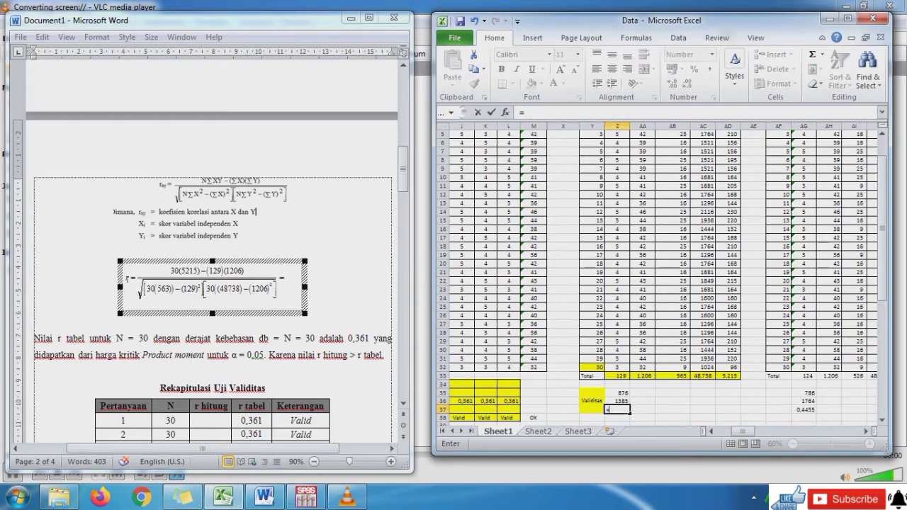
{"action": "left_click", "coordinate": [617, 393]}
{"action": "type", "text": "/"}
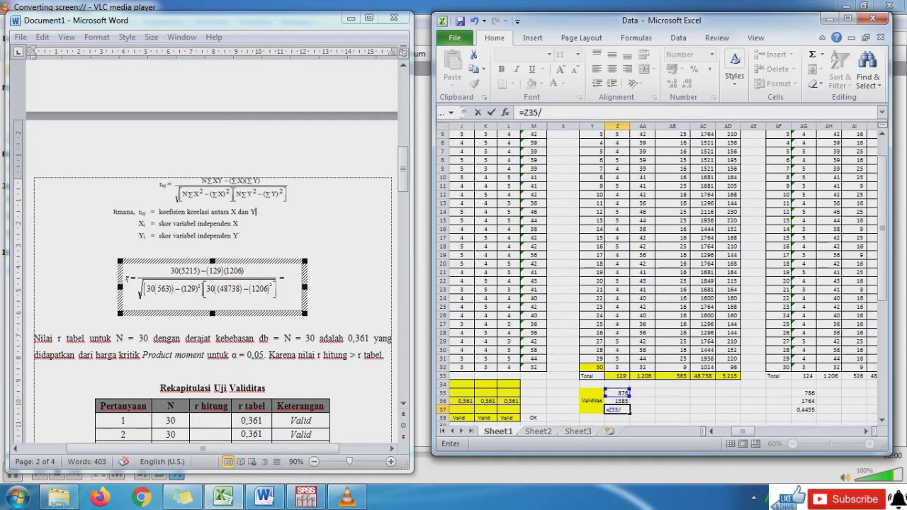
{"action": "left_click", "coordinate": [617, 401]}
{"action": "key", "text": "Return"}
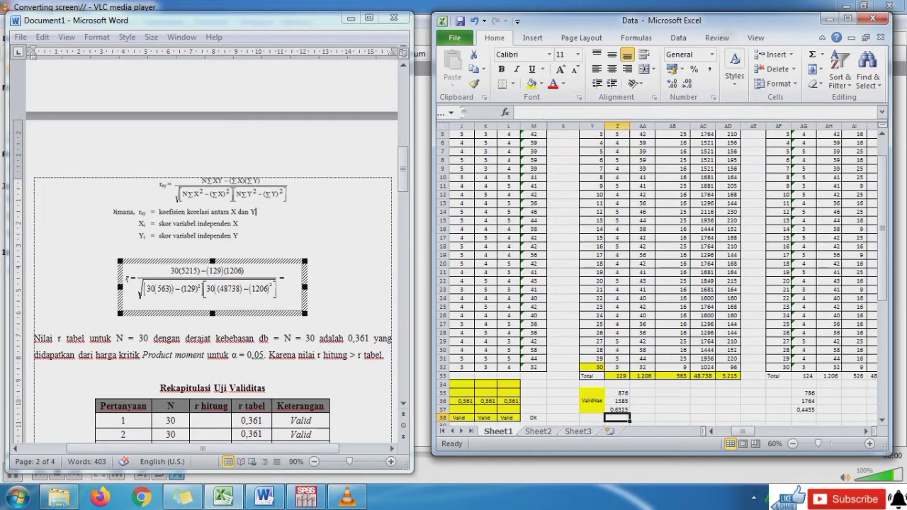
- Enter 0,6325 as the result after the equals sign of the r₁ equation in Word and close the equation editor
{"action": "left_click", "coordinate": [285, 279]}
{"action": "type", "text": "0"}
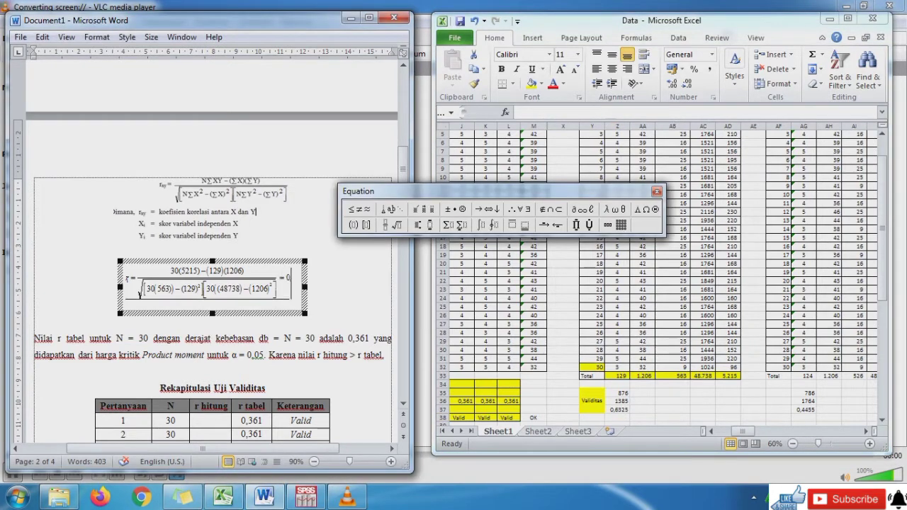
{"action": "type", "text": ",63"}
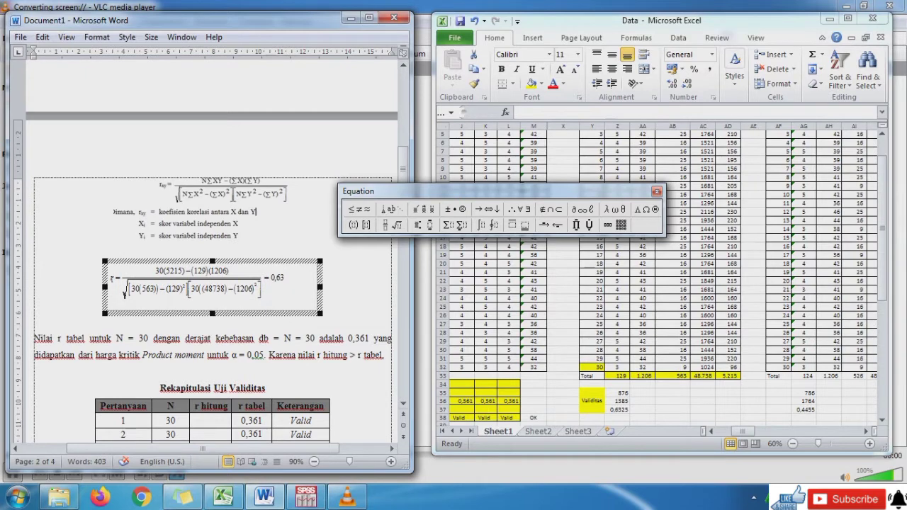
{"action": "type", "text": "25"}
{"action": "left_click", "coordinate": [354, 287]}
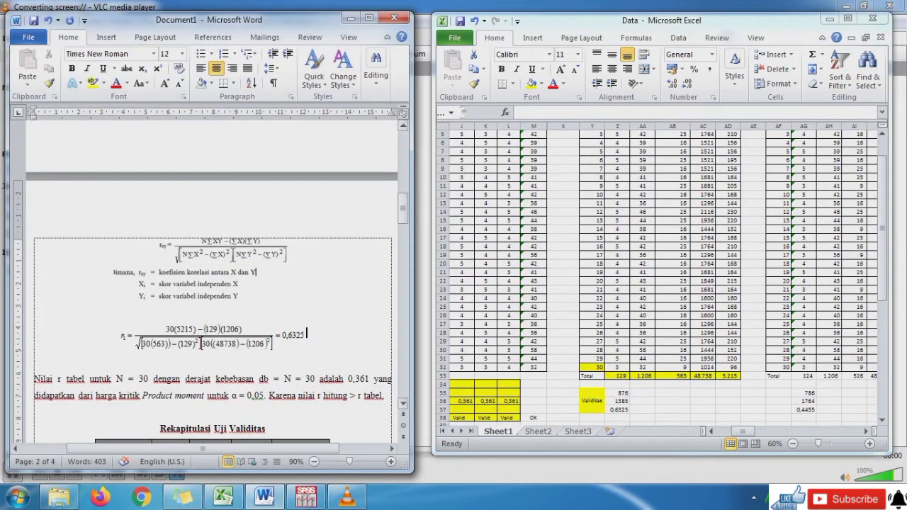
- Fill question 1's r hitung cell in the Rekapitulasi Uji Validitas table with 0,6325
{"action": "left_click_drag", "start_coordinate": [403, 208], "coordinate": [403, 221]}
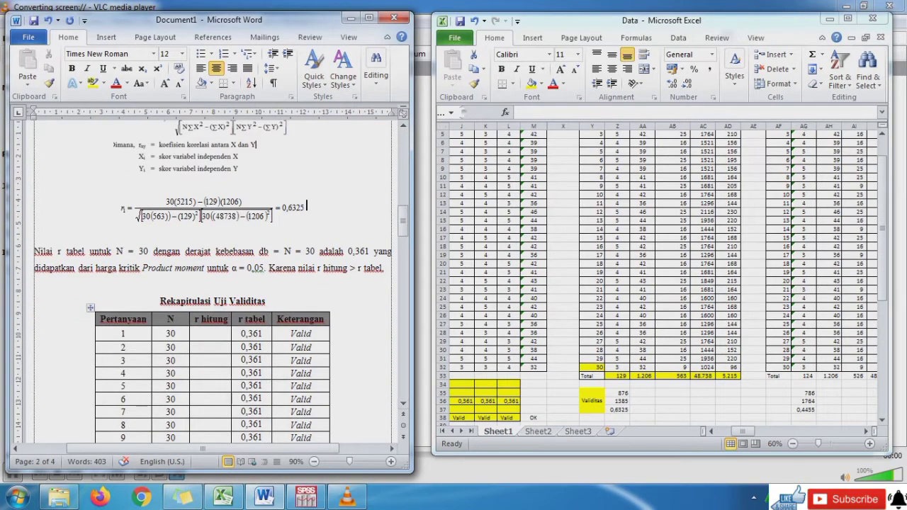
{"action": "left_click", "coordinate": [211, 333]}
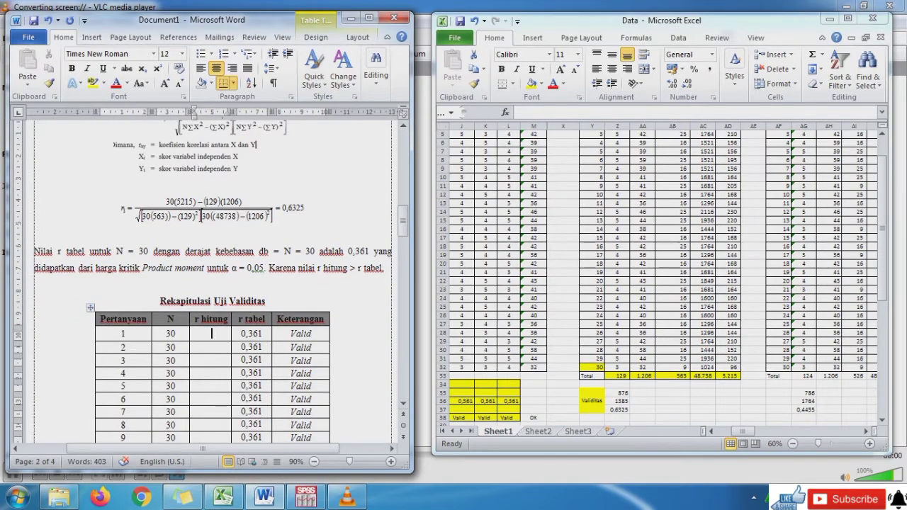
{"action": "type", "text": "0,6325"}
- Look up the r results of questions 2 and 3 in Excel and enter 0,4455 and 0,4830 in Word's r hitung column
{"action": "left_click", "coordinate": [673, 401]}
{"action": "left_click", "coordinate": [672, 401]}
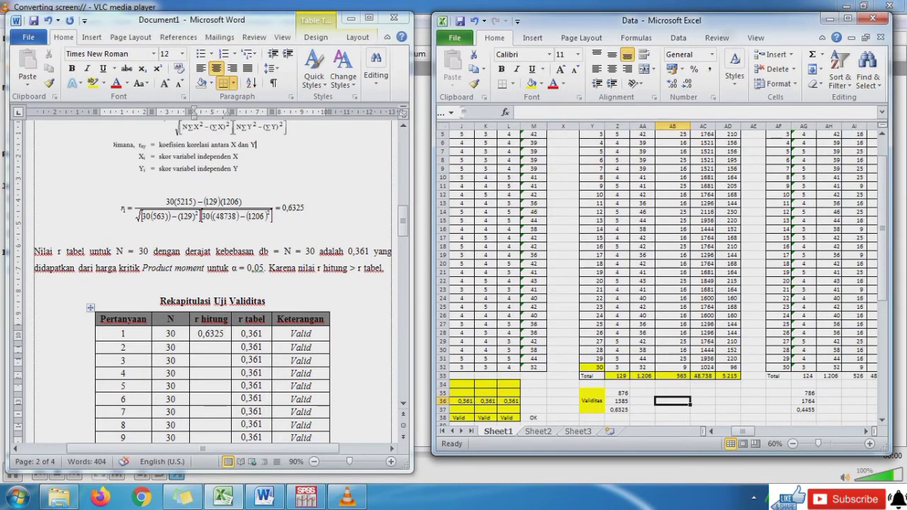
{"action": "key", "text": "Right"}
{"action": "key", "text": "Right"}
{"action": "key", "text": "Right"}
{"action": "key", "text": "Right"}
{"action": "key", "text": "Right"}
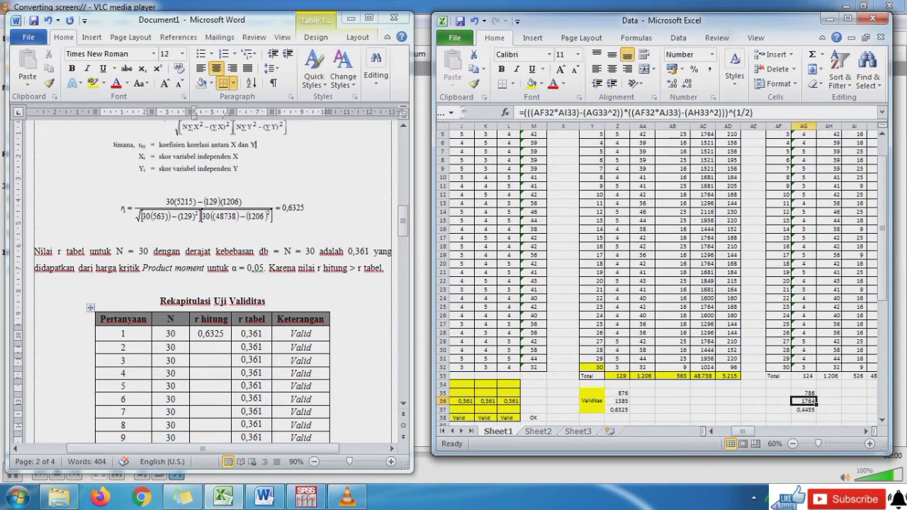
{"action": "key", "text": "Up"}
{"action": "key", "text": "Down"}
{"action": "key", "text": "Down"}
{"action": "key", "text": "Right"}
{"action": "key", "text": "Right"}
{"action": "key", "text": "Right"}
{"action": "key", "text": "Right"}
{"action": "key", "text": "Right"}
{"action": "key", "text": "Right"}
{"action": "key", "text": "Right"}
{"action": "key", "text": "Right"}
{"action": "key", "text": "Right"}
{"action": "key", "text": "Right"}
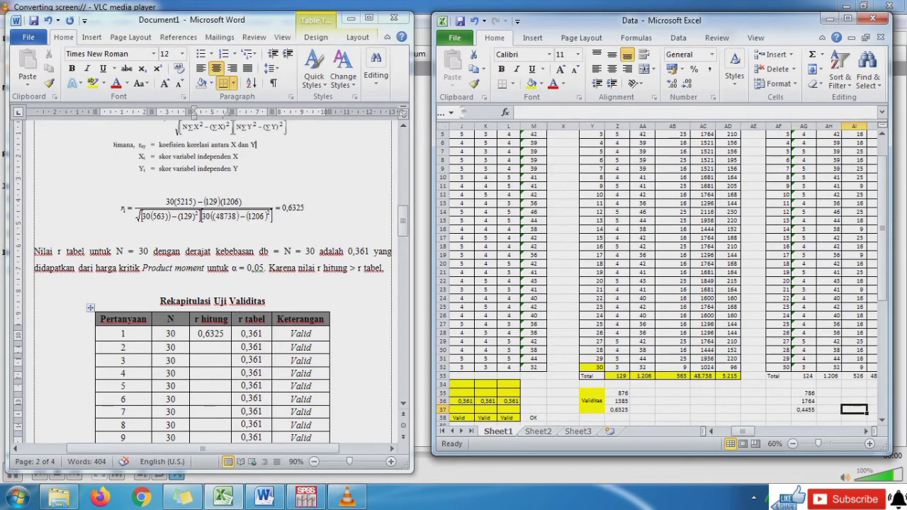
{"action": "key", "text": "Right"}
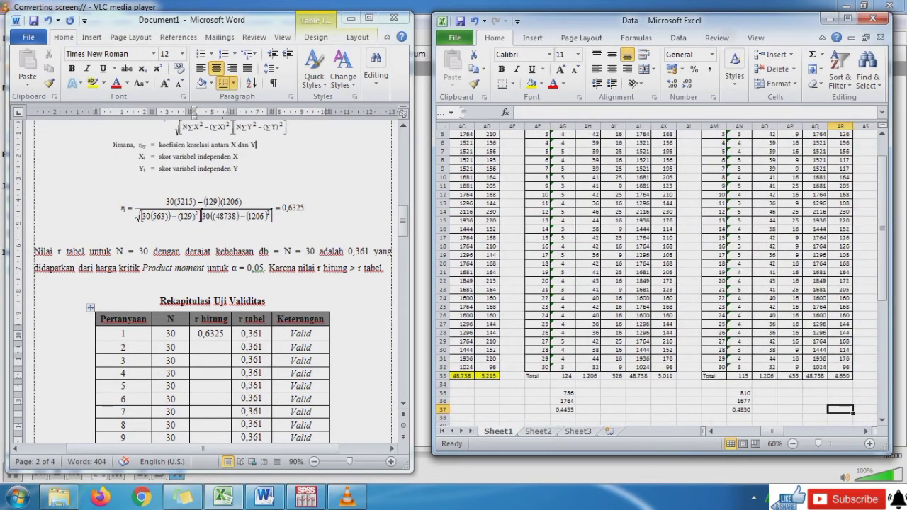
{"action": "key", "text": "alt+Tab"}
{"action": "key", "text": "Down"}
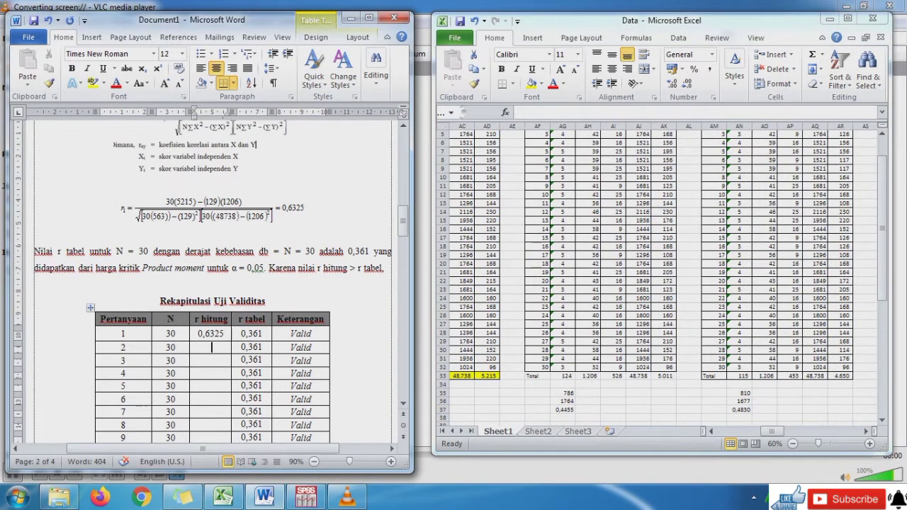
{"action": "type", "text": "0,4455"}
{"action": "key", "text": "Down"}
{"action": "type", "text": "0,4830"}
- Look up the r results of questions 4 to 6 in Excel and enter 0,3625, 0,4316 and 0,5197 in Word's r hitung column
{"action": "left_click", "coordinate": [840, 410]}
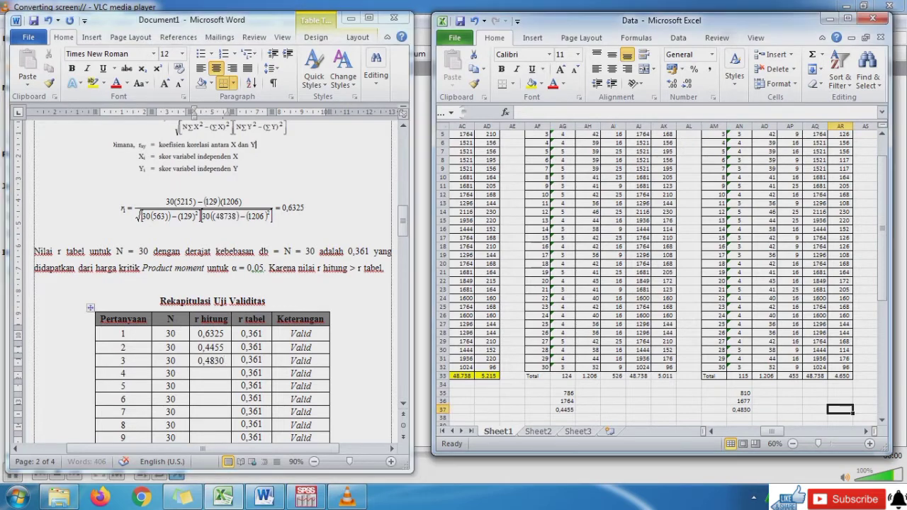
{"action": "key", "text": "Left"}
{"action": "key", "text": "Left"}
{"action": "key", "text": "Left"}
{"action": "key", "text": "Left"}
{"action": "key", "text": "Left"}
{"action": "key", "text": "Right"}
{"action": "key", "text": "Right"}
{"action": "key", "text": "Right"}
{"action": "key", "text": "Right"}
{"action": "key", "text": "Right"}
{"action": "key", "text": "Right"}
{"action": "key", "text": "Right"}
{"action": "key", "text": "Right"}
{"action": "key", "text": "Right"}
{"action": "key", "text": "Right"}
{"action": "key", "text": "Right"}
{"action": "key", "text": "Right"}
{"action": "key", "text": "Right"}
{"action": "key", "text": "Right"}
{"action": "key", "text": "Right"}
{"action": "key", "text": "Right"}
{"action": "key", "text": "Right"}
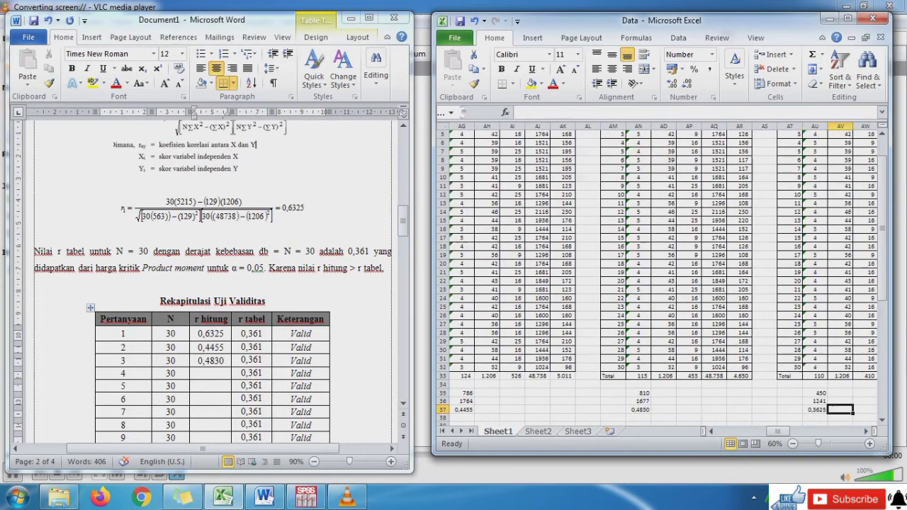
{"action": "key", "text": "Right"}
{"action": "key", "text": "Right"}
{"action": "key", "text": "Right"}
{"action": "key", "text": "Right"}
{"action": "key", "text": "Right"}
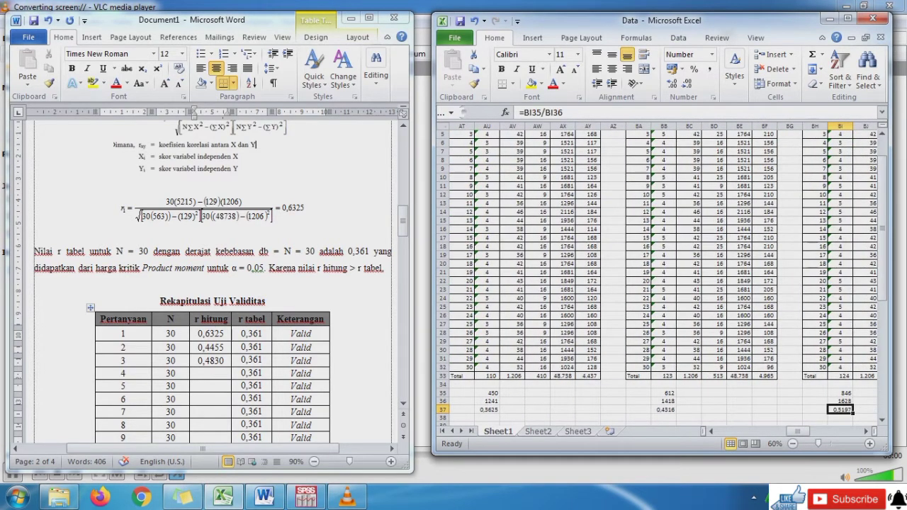
{"action": "key", "text": "alt+Tab"}
{"action": "key", "text": "Down"}
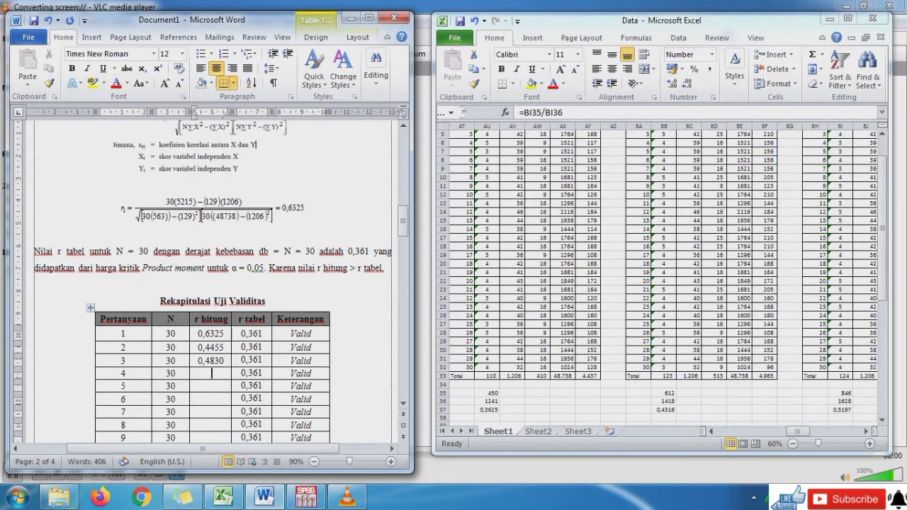
{"action": "type", "text": "0,3625"}
{"action": "key", "text": "Down"}
{"action": "type", "text": "0,4"}
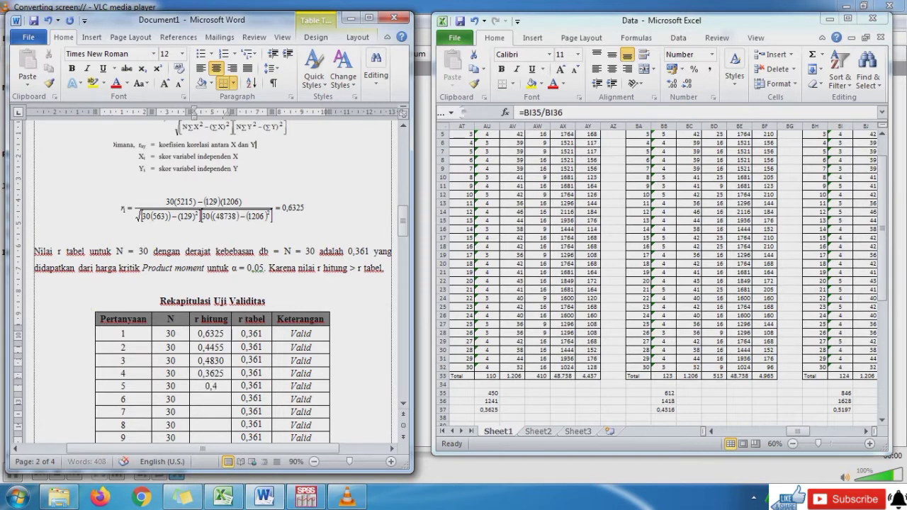
{"action": "type", "text": "316"}
{"action": "key", "text": "Down"}
{"action": "type", "text": "0,5197"}
{"action": "key", "text": "Down"}
- Look up the r results of questions 7 to 9 in Excel and enter 0,4476, 0,5498 and 0,4290 in Word's r hitung column
{"action": "left_click", "coordinate": [840, 409]}
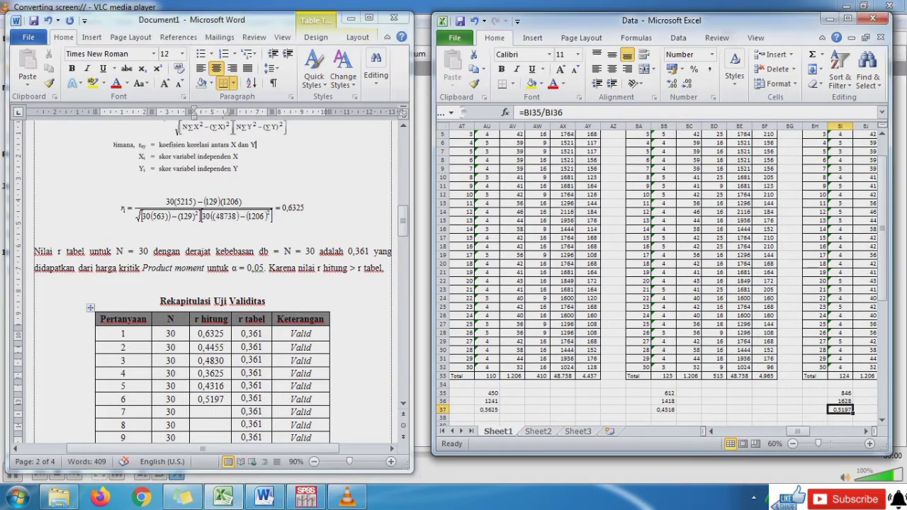
{"action": "key", "text": "Right"}
{"action": "key", "text": "Right"}
{"action": "key", "text": "Right"}
{"action": "key", "text": "Right"}
{"action": "key", "text": "Right"}
{"action": "key", "text": "Right"}
{"action": "key", "text": "Right"}
{"action": "key", "text": "Right"}
{"action": "key", "text": "Right"}
{"action": "key", "text": "Right"}
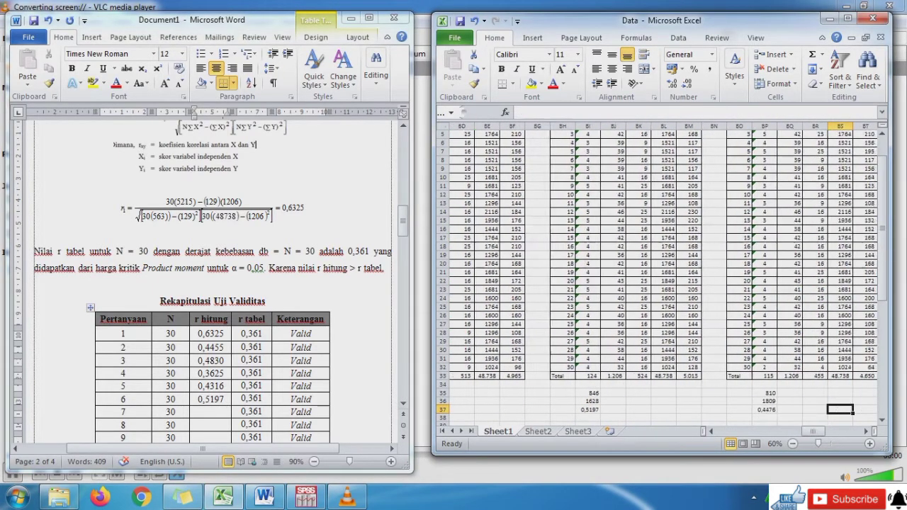
{"action": "key", "text": "Right"}
{"action": "key", "text": "Right"}
{"action": "key", "text": "Right"}
{"action": "key", "text": "Right"}
{"action": "key", "text": "Right"}
{"action": "key", "text": "Right"}
{"action": "key", "text": "Right"}
{"action": "key", "text": "Right"}
{"action": "key", "text": "Right"}
{"action": "key", "text": "Right"}
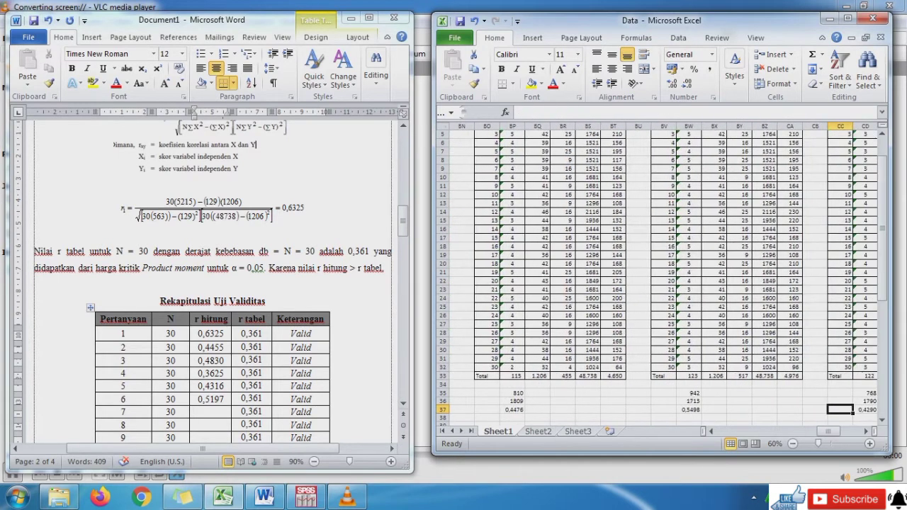
{"action": "key", "text": "Right"}
{"action": "left_click", "coordinate": [211, 411]}
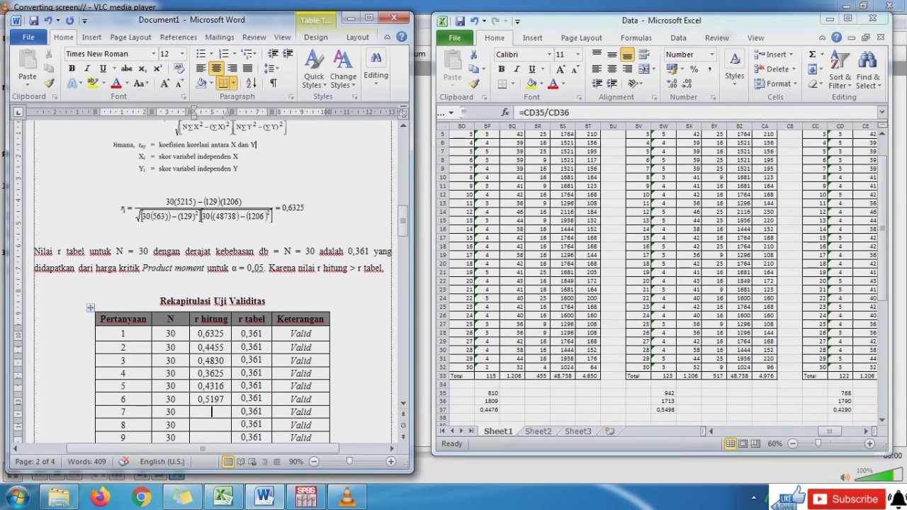
{"action": "type", "text": "0,4476"}
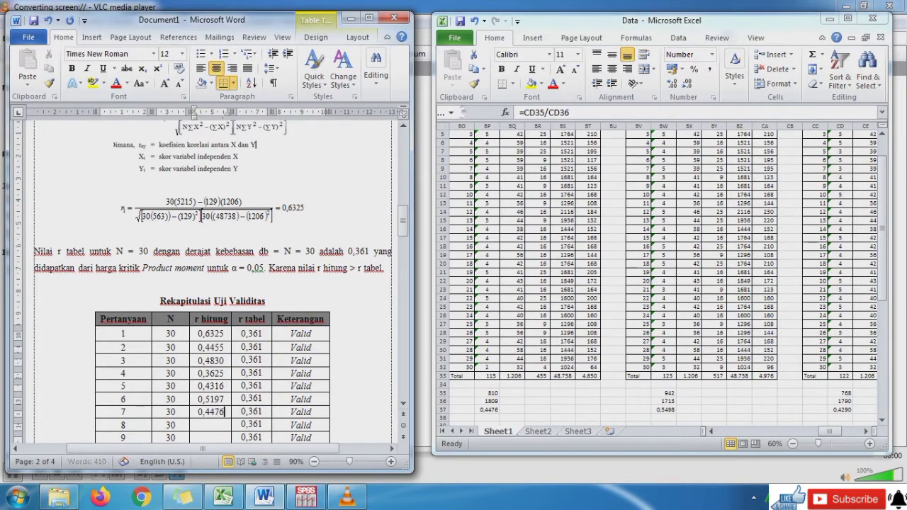
{"action": "left_click", "coordinate": [211, 425]}
{"action": "type", "text": "0,5498"}
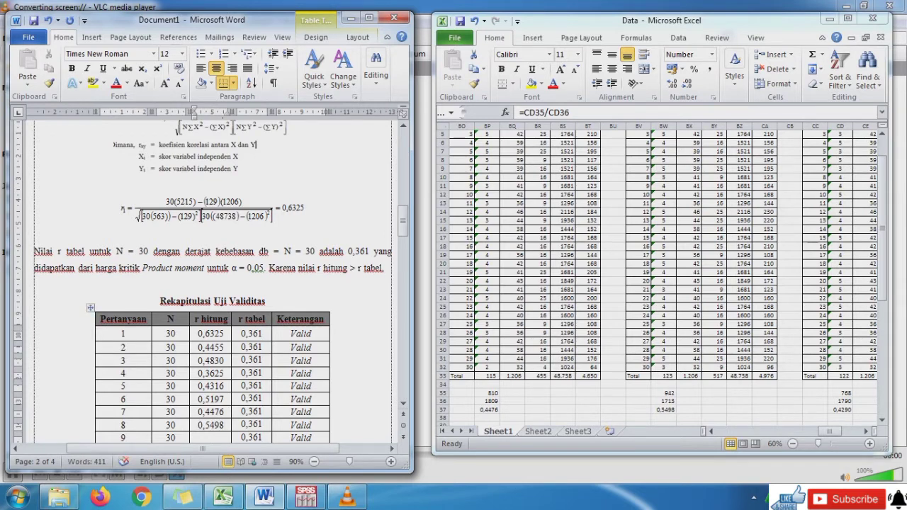
{"action": "type", "text": "0,4290"}
- Look up question 10's r result in Excel and enter 0,4644 in the last r hitung cell of the Word table
{"action": "key", "text": "alt+Tab"}
{"action": "key", "text": "Right"}
{"action": "key", "text": "Right"}
{"action": "key", "text": "Right"}
{"action": "key", "text": "Right"}
{"action": "key", "text": "Right"}
{"action": "key", "text": "Right"}
{"action": "key", "text": "Right"}
{"action": "key", "text": "Right"}
{"action": "key", "text": "Right"}
{"action": "key", "text": "Right"}
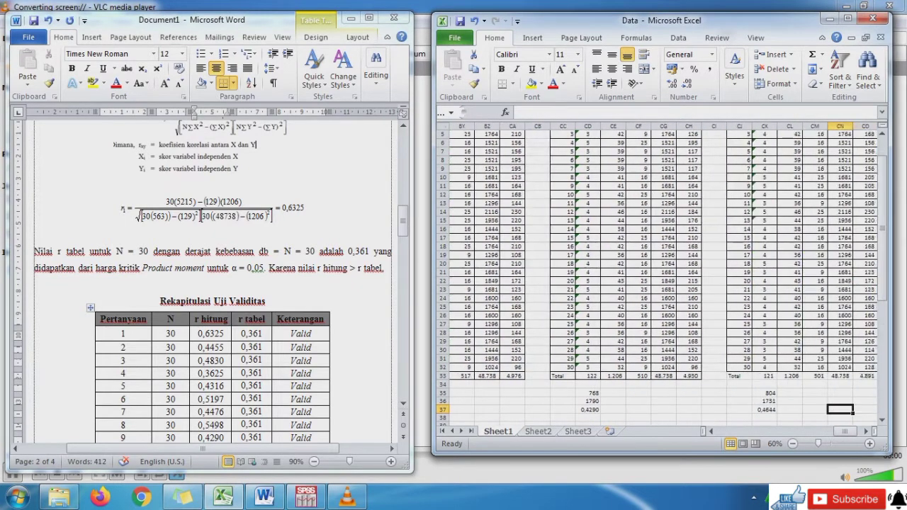
{"action": "key", "text": "Right"}
{"action": "key", "text": "Right"}
{"action": "key", "text": "Right"}
{"action": "key", "text": "Right"}
{"action": "key", "text": "Right"}
{"action": "key", "text": "Right"}
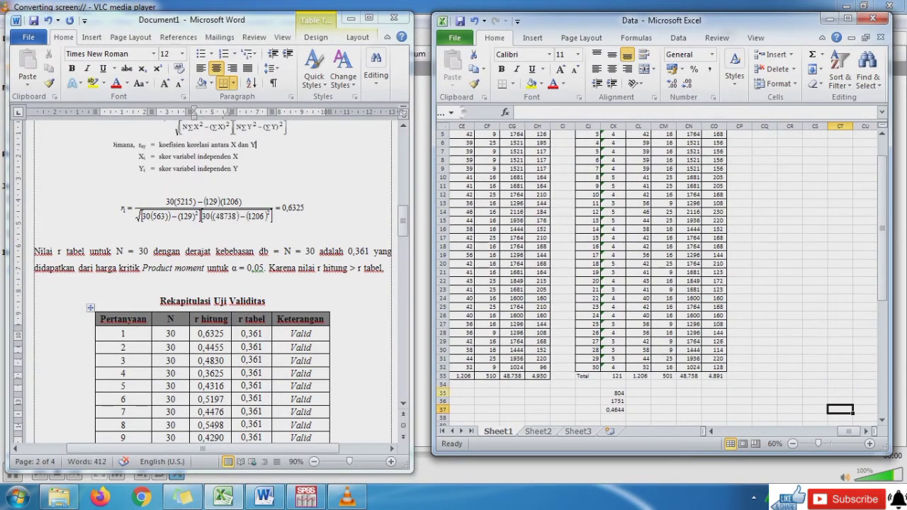
{"action": "left_click_drag", "start_coordinate": [402, 221], "coordinate": [402, 236]}
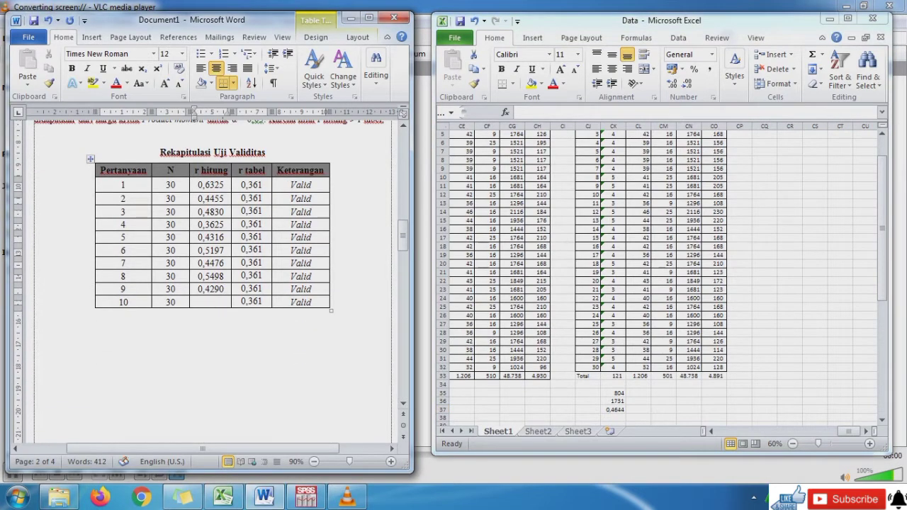
{"action": "type", "text": "0,4644"}
- Review the recap table, comparing each question's r hitung with r tabel and checking its Keterangan entry
{"action": "left_click_drag", "start_coordinate": [403, 236], "coordinate": [404, 228]}
{"action": "left_click", "coordinate": [263, 259]}
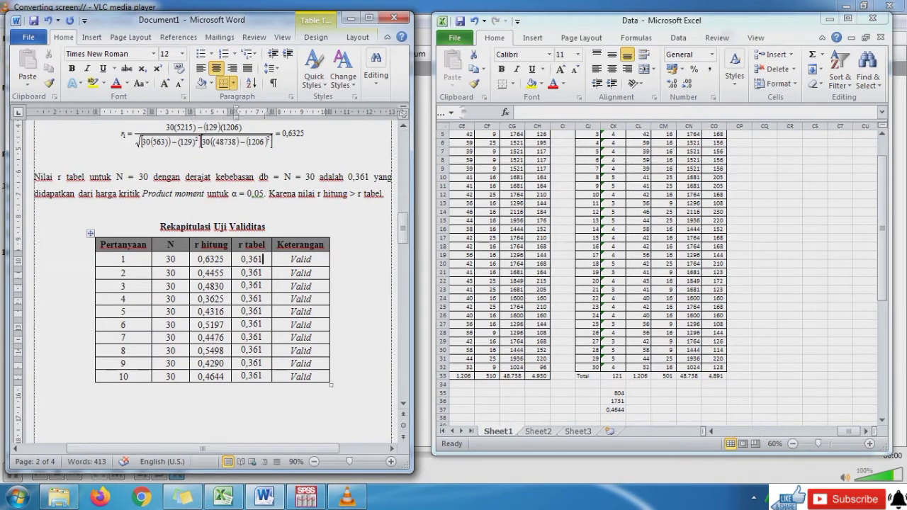
{"action": "left_click", "coordinate": [312, 273]}
{"action": "key", "text": "Down"}
{"action": "key", "text": "Down"}
{"action": "key", "text": "Down"}
{"action": "key", "text": "Down"}
{"action": "key", "text": "Down"}
{"action": "key", "text": "Down"}
{"action": "key", "text": "Down"}
{"action": "key", "text": "Down"}
{"action": "left_click", "coordinate": [840, 409]}
{"action": "left_click", "coordinate": [537, 392]}
{"action": "left_click", "coordinate": [513, 393]}
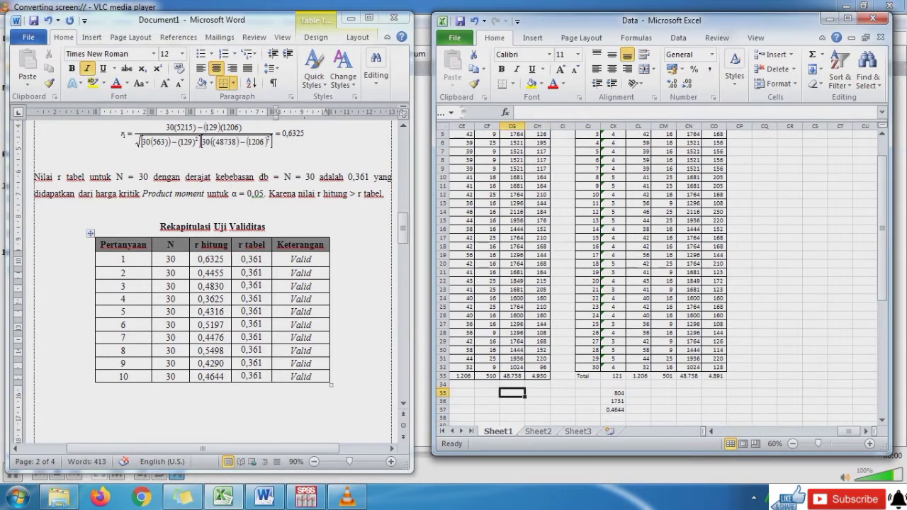
- Return to the questionnaire data at the start of Sheet1 and inspect the first X cell formulas of questions 2 and 3
{"action": "left_click", "coordinate": [848, 18]}
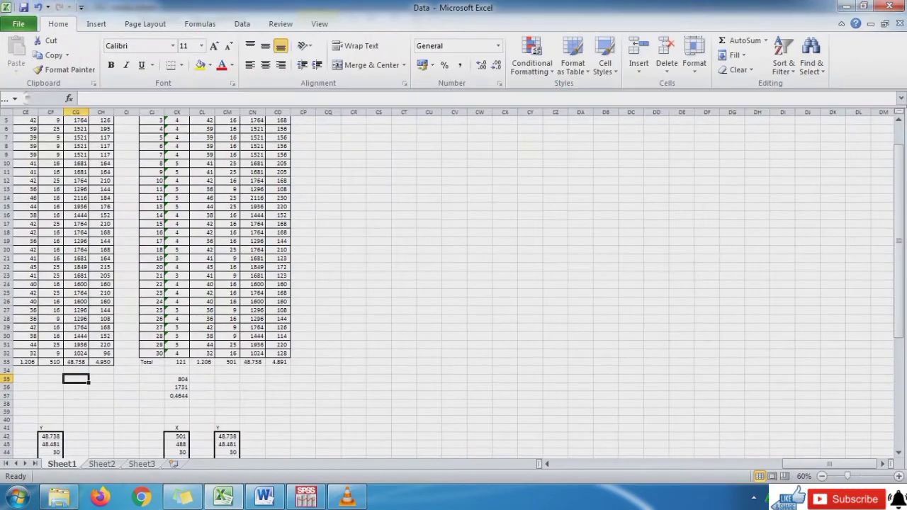
{"action": "left_click", "coordinate": [530, 319]}
{"action": "key", "text": "Left"}
{"action": "key", "text": "Left"}
{"action": "key", "text": "Left"}
{"action": "key", "text": "Left"}
{"action": "key", "text": "Left"}
{"action": "key", "text": "Left"}
{"action": "key", "text": "Left"}
{"action": "key", "text": "Left"}
{"action": "key", "text": "Left"}
{"action": "key", "text": "Left"}
{"action": "key", "text": "Left"}
{"action": "key", "text": "Left"}
{"action": "key", "text": "Left"}
{"action": "key", "text": "Left"}
{"action": "key", "text": "Left"}
{"action": "key", "text": "Left"}
{"action": "key", "text": "Left"}
{"action": "key", "text": "Left"}
{"action": "key", "text": "Left"}
{"action": "key", "text": "Left"}
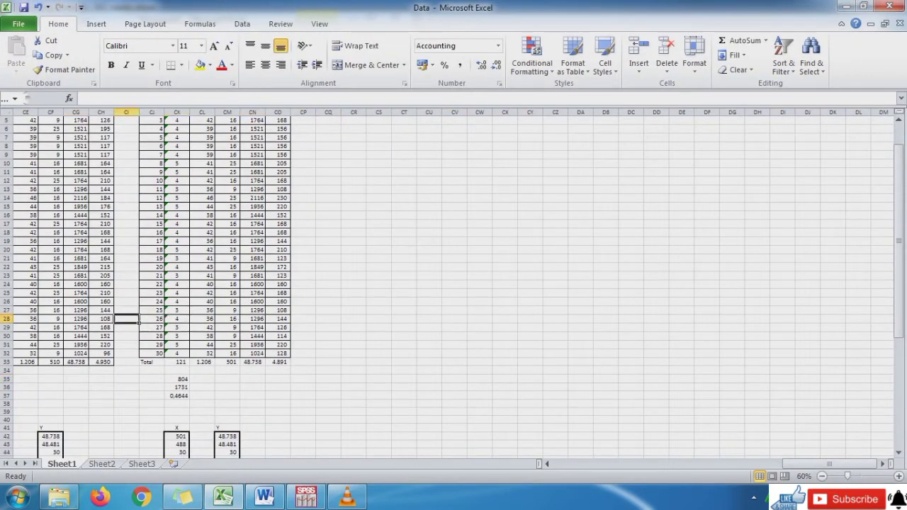
{"action": "key", "text": "Left"}
{"action": "key", "text": "Left"}
{"action": "key", "text": "Left"}
{"action": "key", "text": "Left"}
{"action": "key", "text": "Left"}
{"action": "key", "text": "Left"}
{"action": "key", "text": "Left"}
{"action": "key", "text": "Left"}
{"action": "key", "text": "Left"}
{"action": "key", "text": "Left"}
{"action": "key", "text": "Left"}
{"action": "key", "text": "Left"}
{"action": "key", "text": "Left"}
{"action": "key", "text": "Left"}
{"action": "key", "text": "Left"}
{"action": "key", "text": "Left"}
{"action": "key", "text": "Left"}
{"action": "key", "text": "Left"}
{"action": "key", "text": "Left"}
{"action": "key", "text": "Left"}
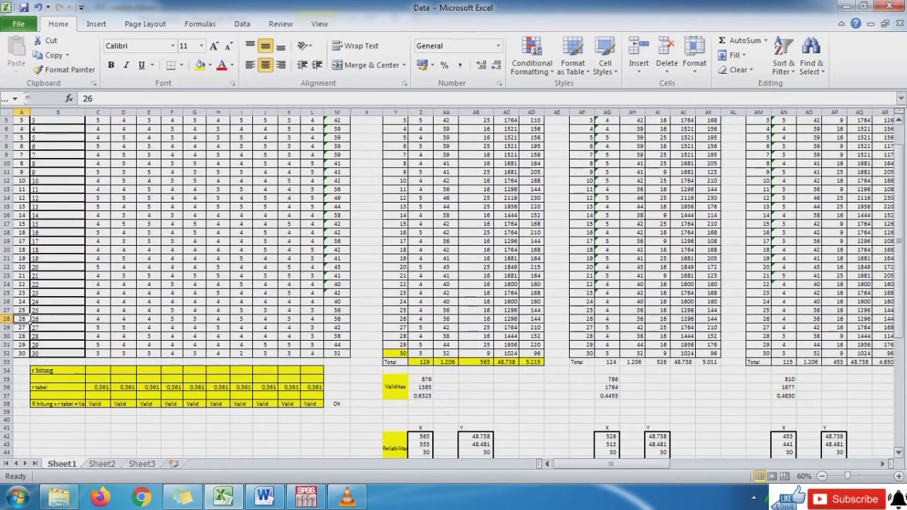
{"action": "left_click_drag", "start_coordinate": [898, 186], "coordinate": [898, 166]}
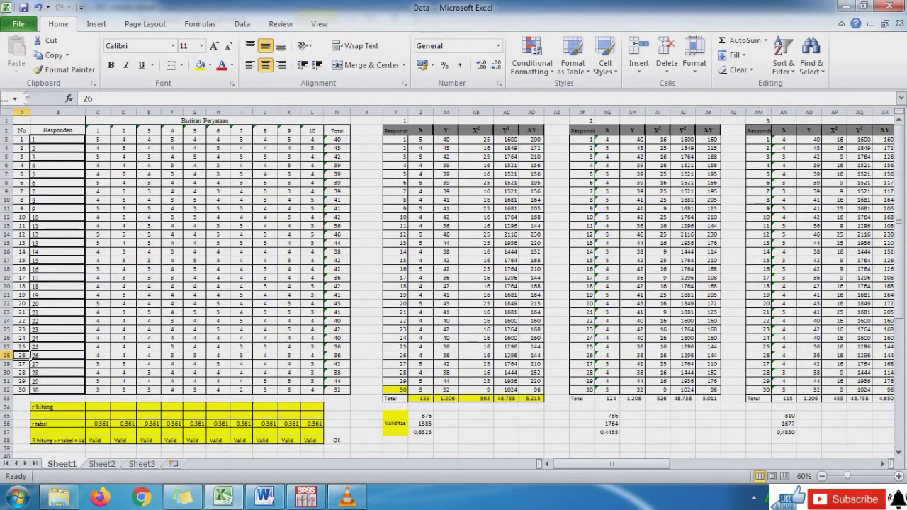
{"action": "left_click", "coordinate": [606, 140]}
{"action": "double_click", "coordinate": [616, 140]}
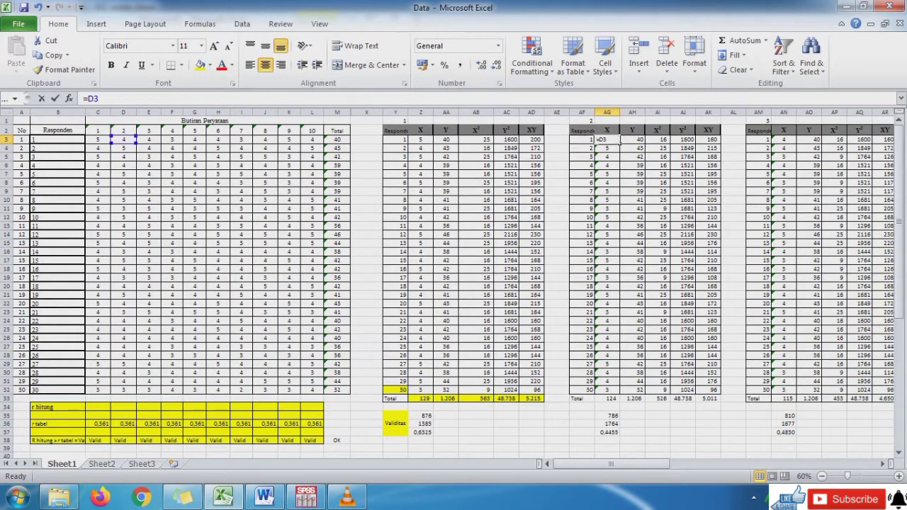
{"action": "left_click", "coordinate": [782, 139]}
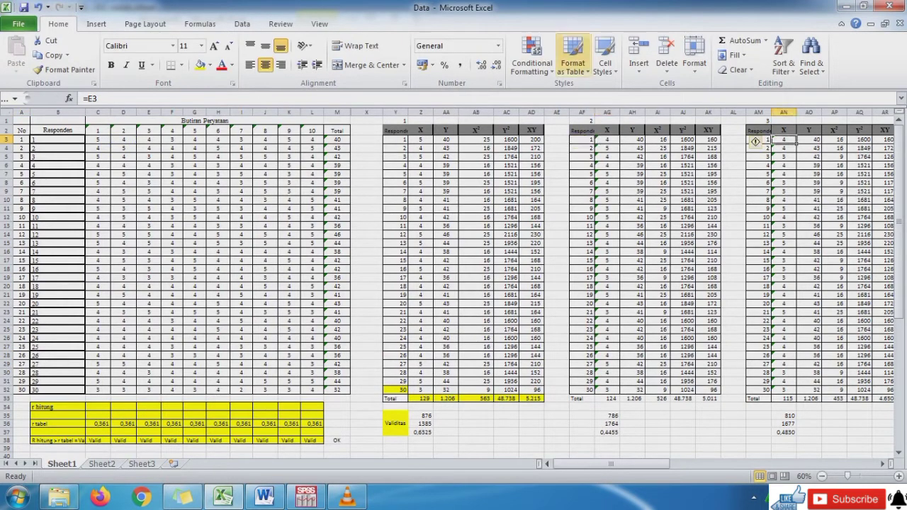
{"action": "double_click", "coordinate": [783, 140]}
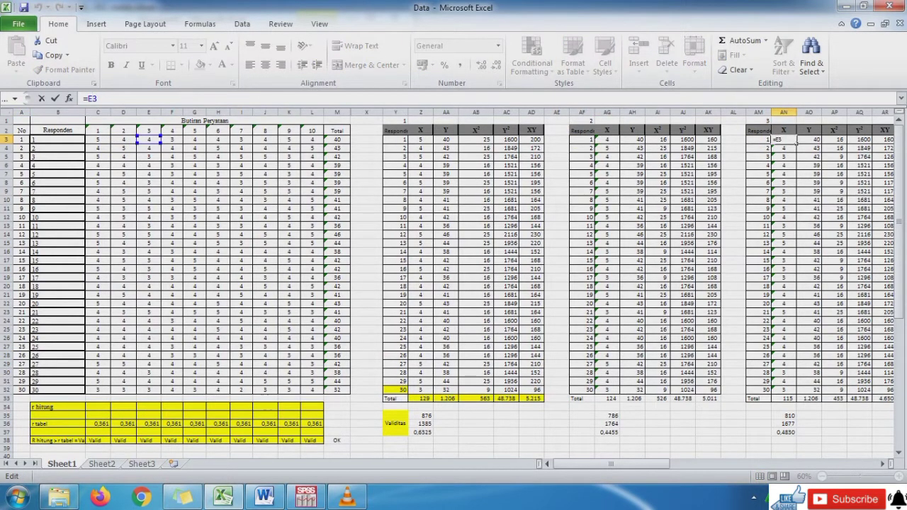
{"action": "key", "text": "Escape"}
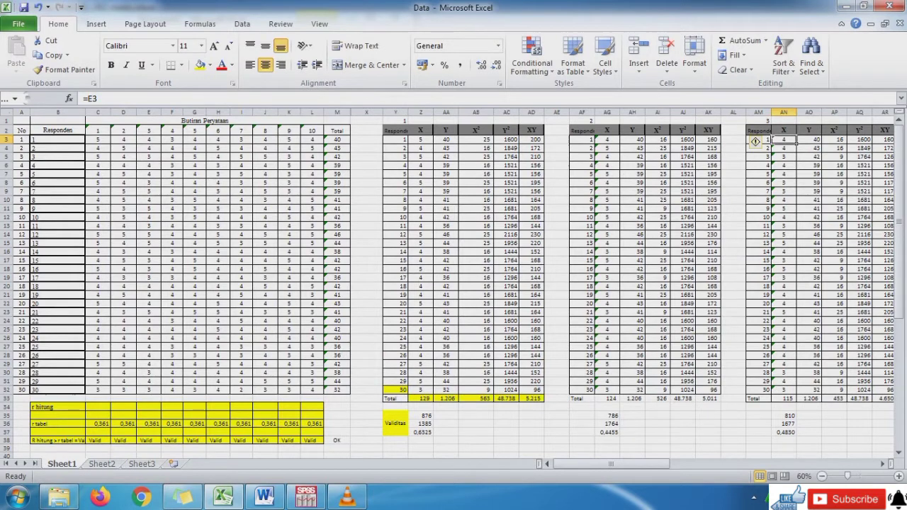
- Enter =PEARSON(C3:C32;M3:M32) in question 1's r hitung cell to correlate its answers with the Total column
{"action": "left_click", "coordinate": [98, 407]}
{"action": "type", "text": "=per"}
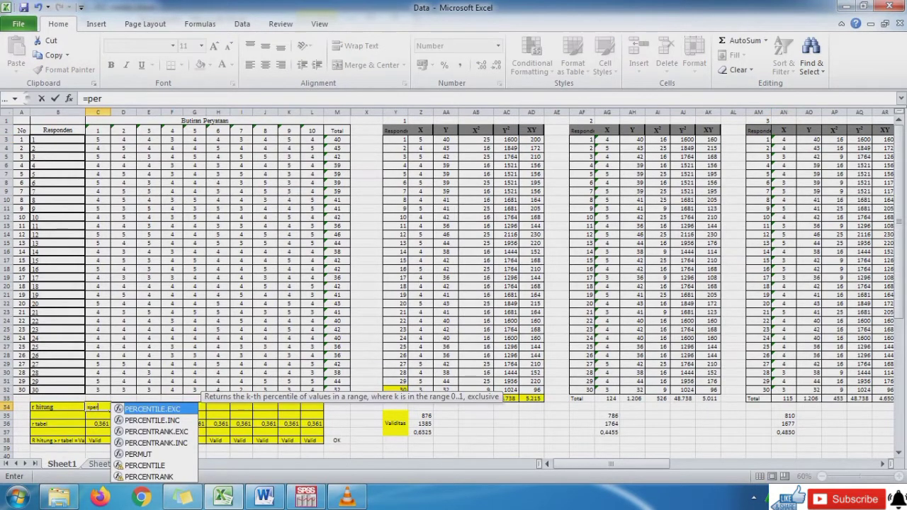
{"action": "key", "text": "BackSpace"}
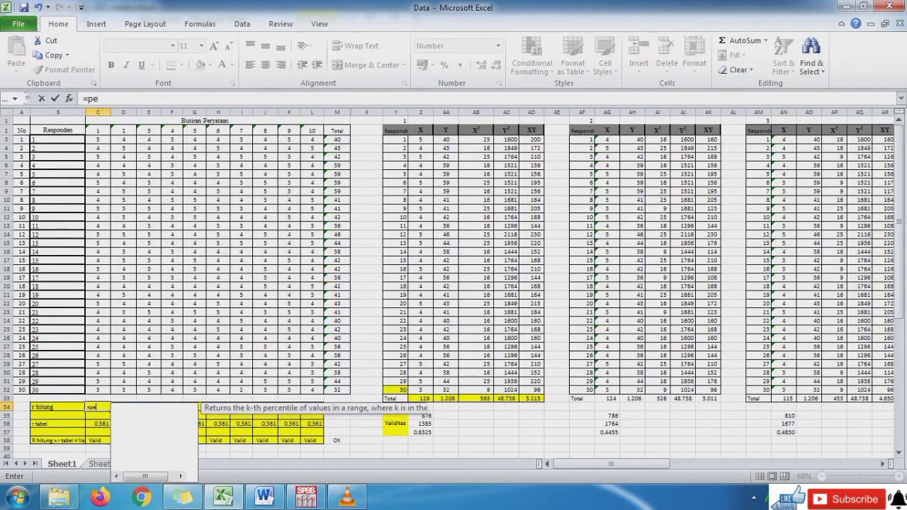
{"action": "key", "text": "Tab"}
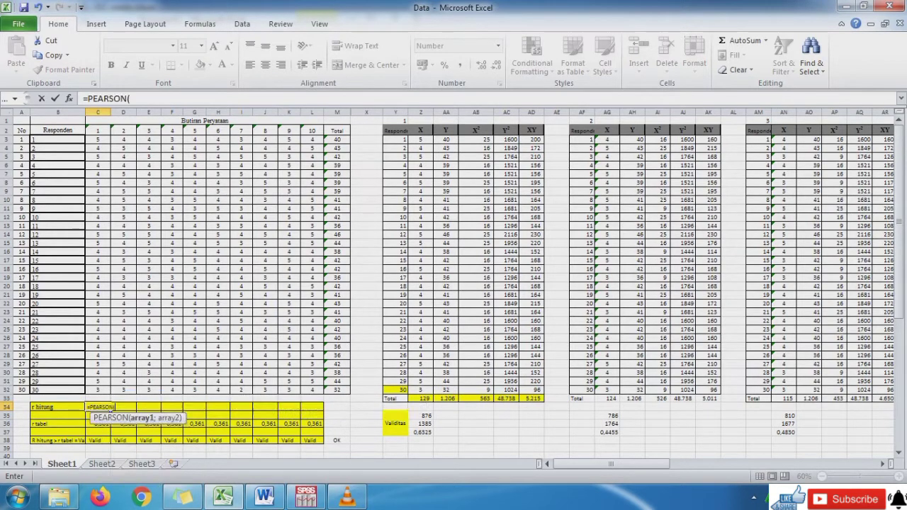
{"action": "left_click_drag", "start_coordinate": [99, 138], "coordinate": [110, 391]}
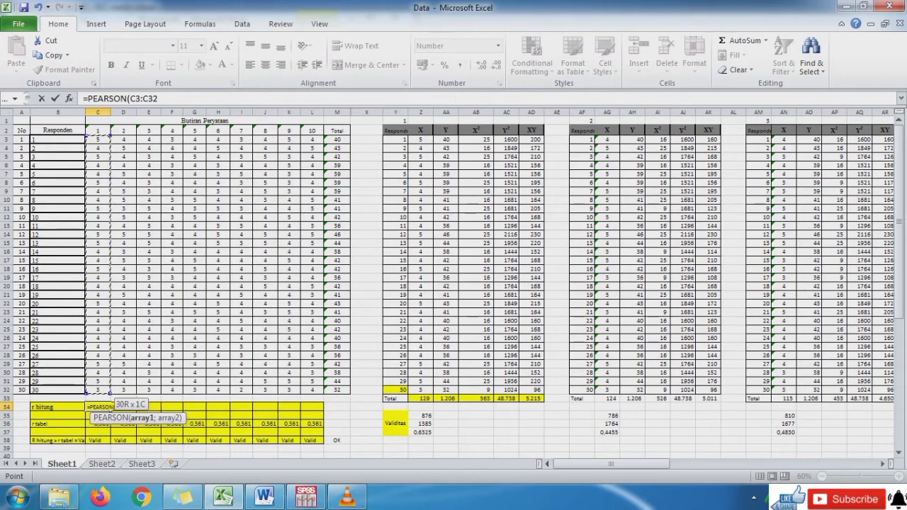
{"action": "type", "text": ";"}
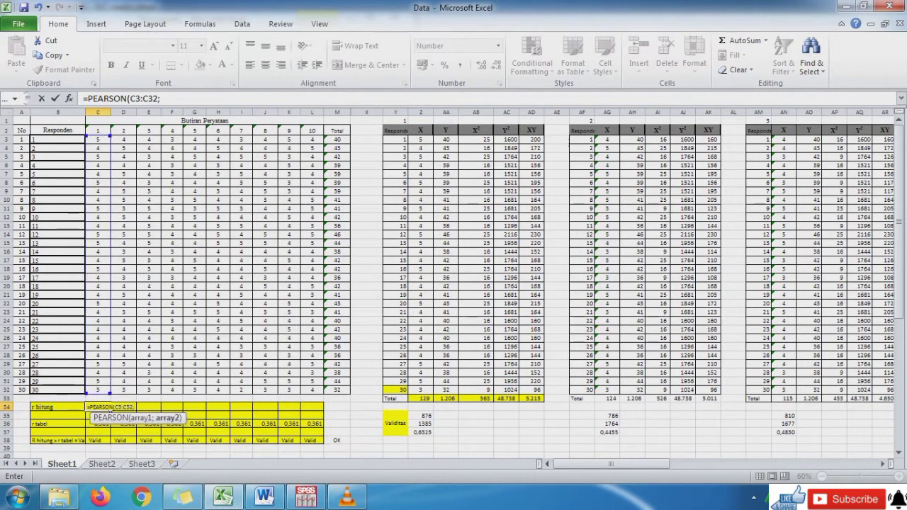
{"action": "left_click_drag", "start_coordinate": [338, 140], "coordinate": [349, 396]}
{"action": "key", "text": "Return"}
- Make the Total range absolute as $M$3:$M$32 in question 1's r hitung formula and fill it across to question 10
{"action": "left_click", "coordinate": [110, 408]}
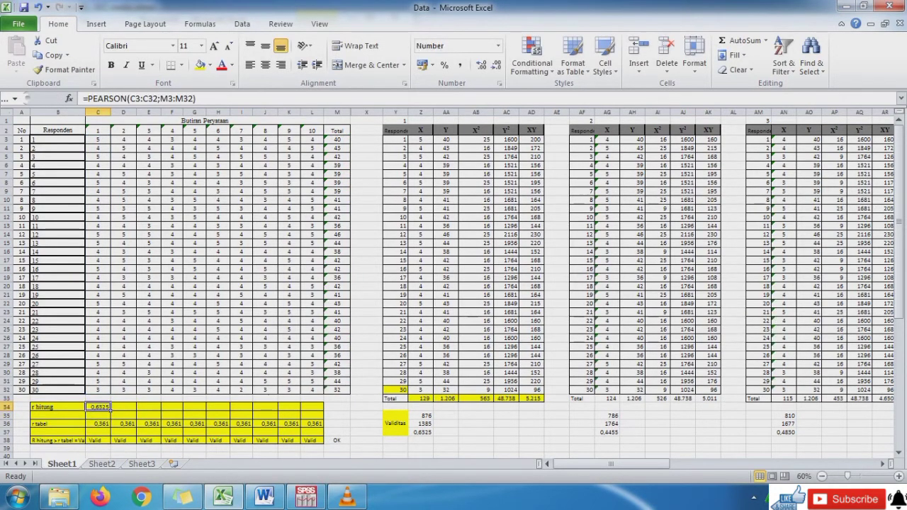
{"action": "double_click", "coordinate": [110, 409]}
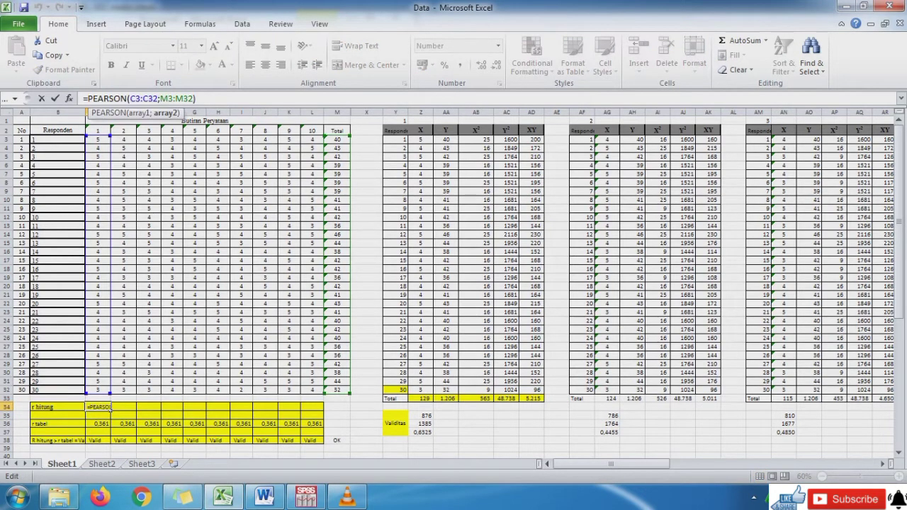
{"action": "key", "text": "F4"}
{"action": "left_click", "coordinate": [192, 99]}
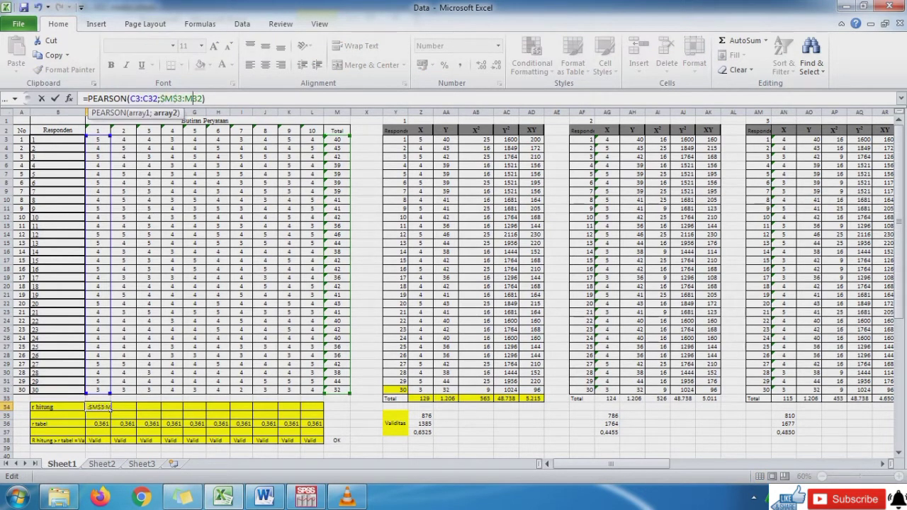
{"action": "key", "text": "F4"}
{"action": "key", "text": "Return"}
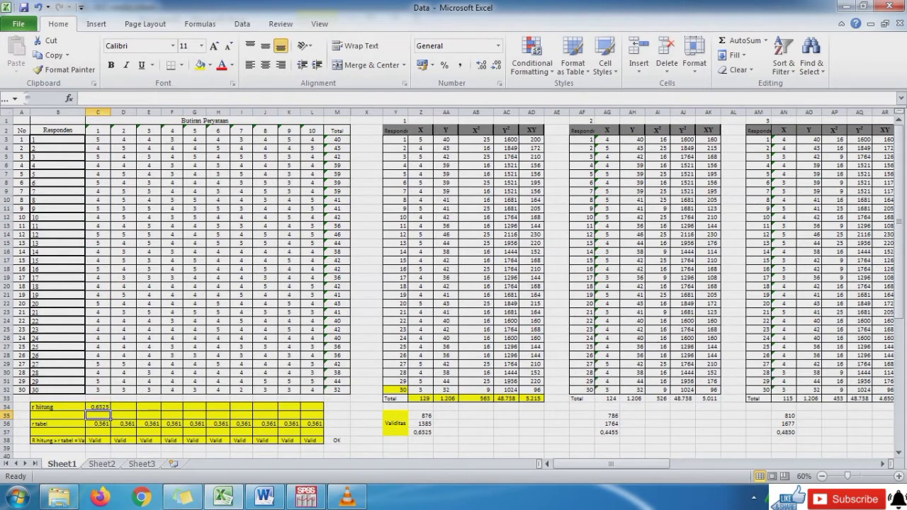
{"action": "left_click", "coordinate": [106, 407]}
{"action": "left_click_drag", "start_coordinate": [111, 410], "coordinate": [324, 410]}
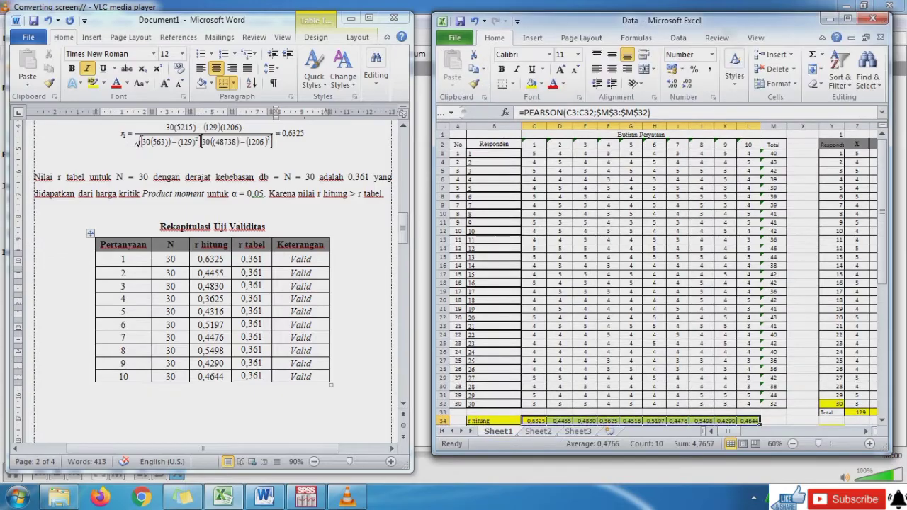
- Compare the PEARSON r hitung value of each of the ten questions with the r hitung column of Word's recap table
{"action": "scroll", "coordinate": [659, 276], "scroll_direction": "down", "scroll_amount": 4}
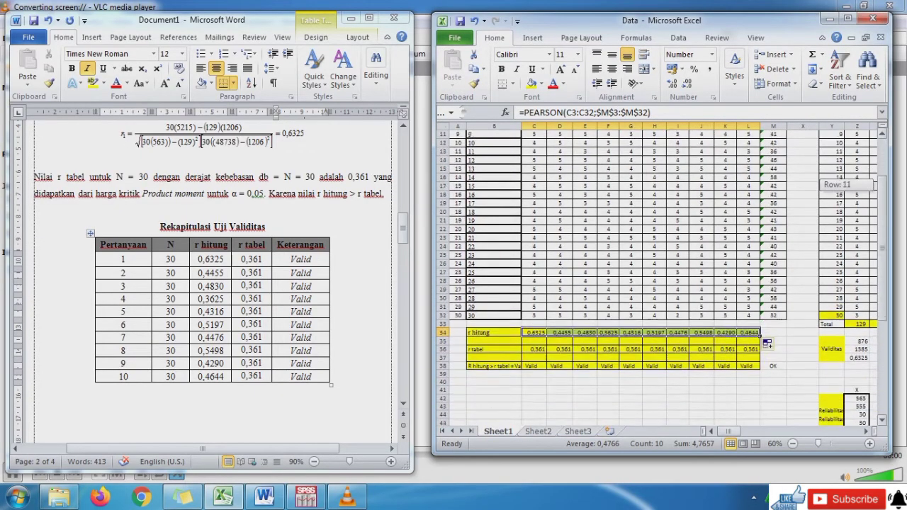
{"action": "left_click", "coordinate": [544, 324]}
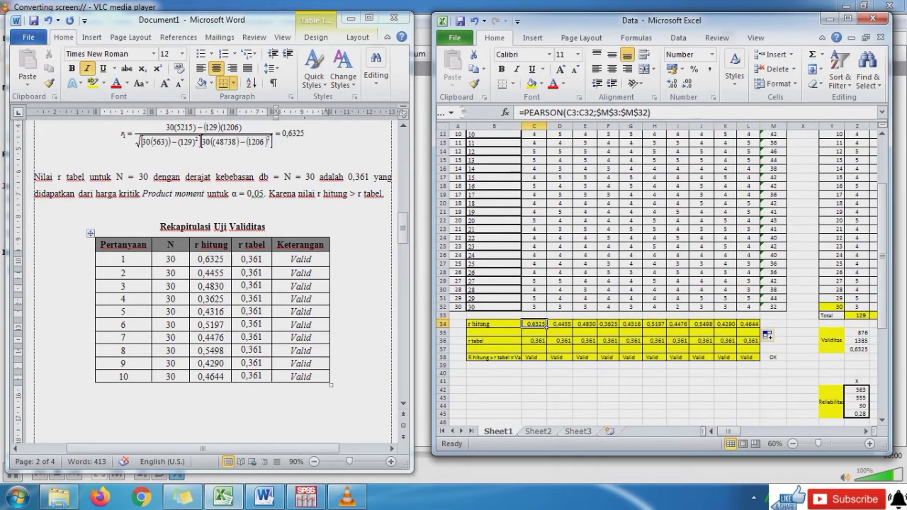
{"action": "left_click", "coordinate": [567, 324]}
{"action": "left_click", "coordinate": [586, 325]}
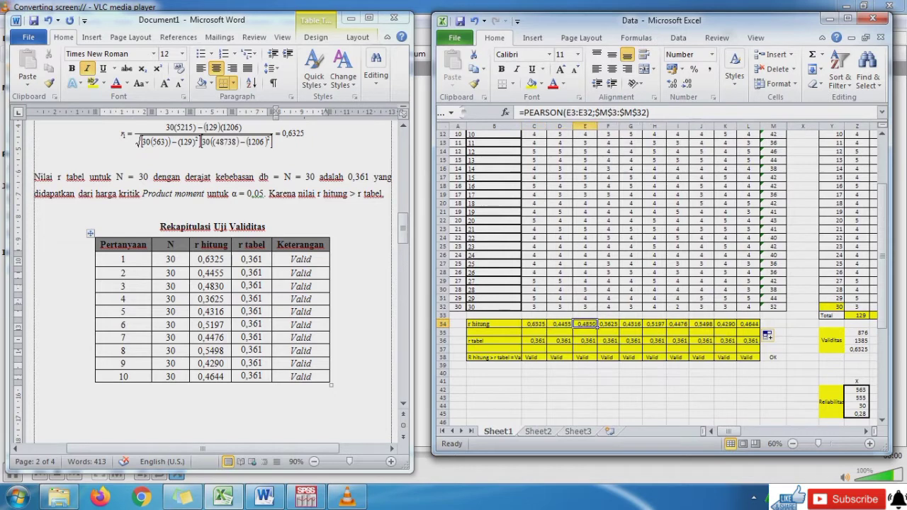
{"action": "left_click", "coordinate": [615, 324]}
{"action": "left_click", "coordinate": [640, 325]}
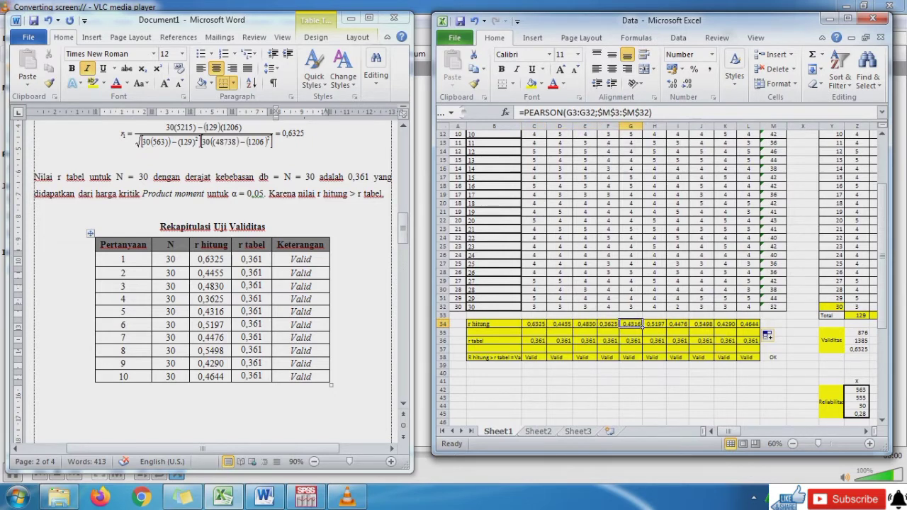
{"action": "left_click", "coordinate": [665, 325]}
{"action": "left_click", "coordinate": [688, 324]}
{"action": "left_click", "coordinate": [712, 325]}
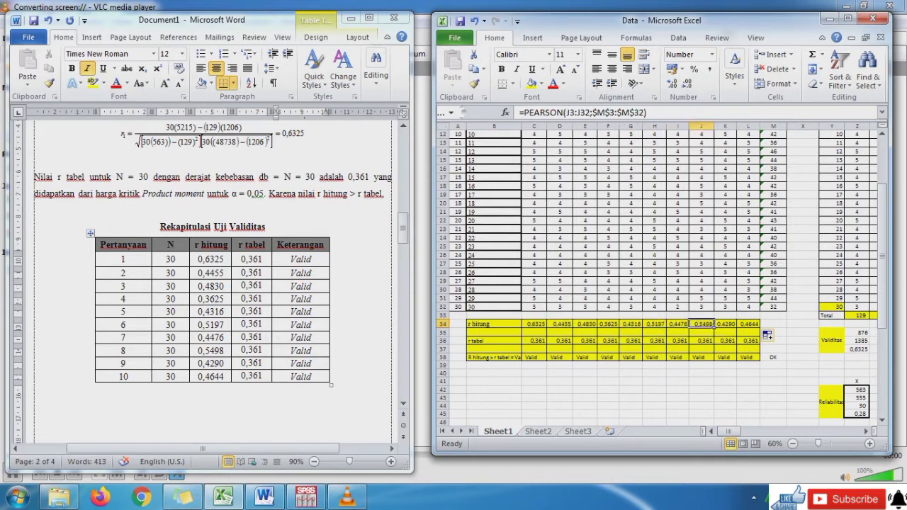
{"action": "left_click", "coordinate": [735, 325]}
{"action": "left_click", "coordinate": [757, 324]}
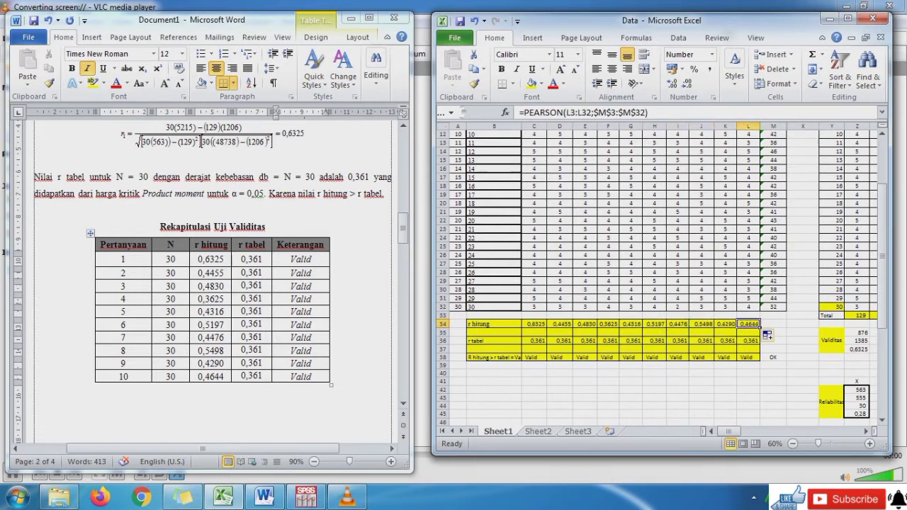
- Copy the answers and totals in C3:M32 from Excel and paste them into the empty SPSS data sheet from the first cell
{"action": "scroll", "coordinate": [757, 325], "scroll_direction": "up", "scroll_amount": 3}
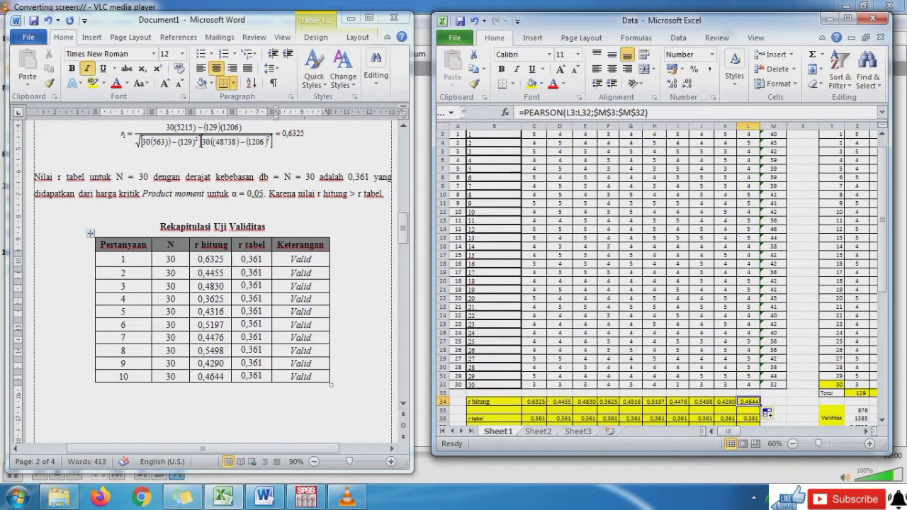
{"action": "left_click_drag", "start_coordinate": [534, 134], "coordinate": [772, 385]}
{"action": "key", "text": "ctrl+c"}
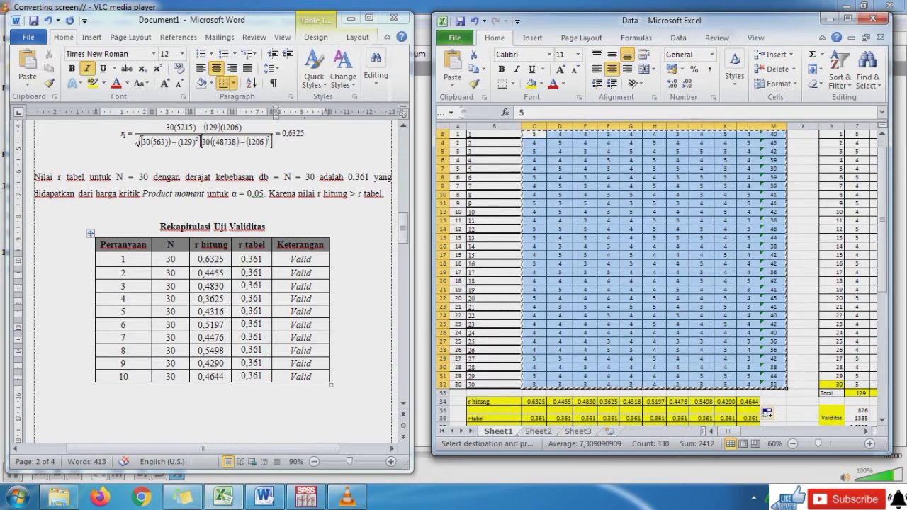
{"action": "left_click", "coordinate": [305, 498]}
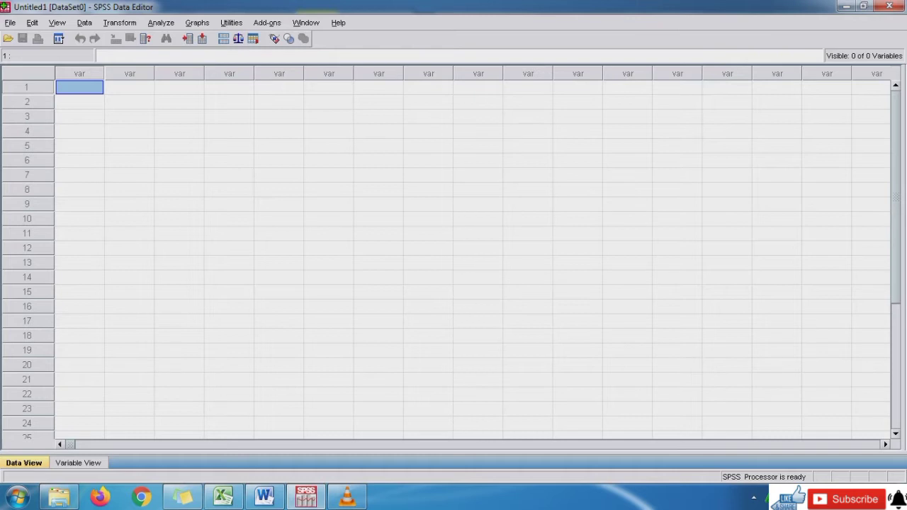
{"action": "key", "text": "ctrl+v"}
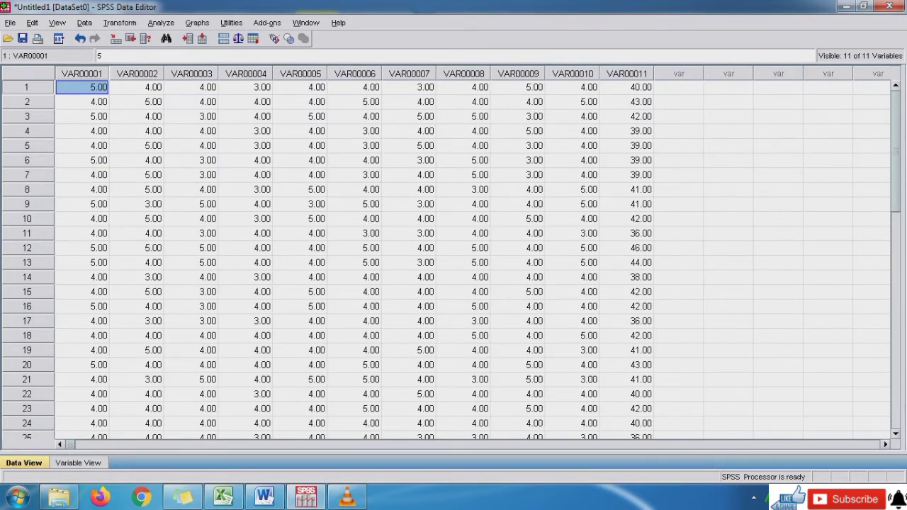
- Rename the first ten SPSS variables as P1 through P10 in order
{"action": "left_click", "coordinate": [78, 462]}
{"action": "left_click", "coordinate": [83, 70]}
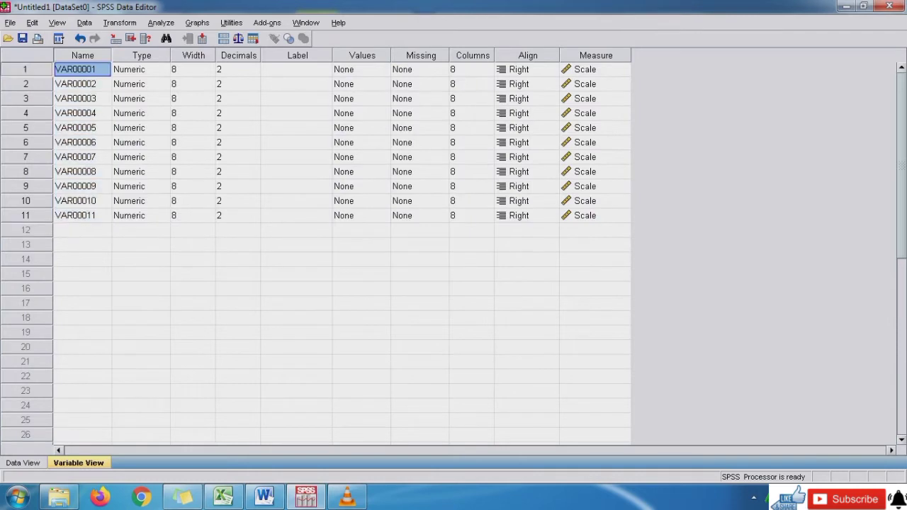
{"action": "key", "text": "BackSpace"}
{"action": "type", "text": "P1"}
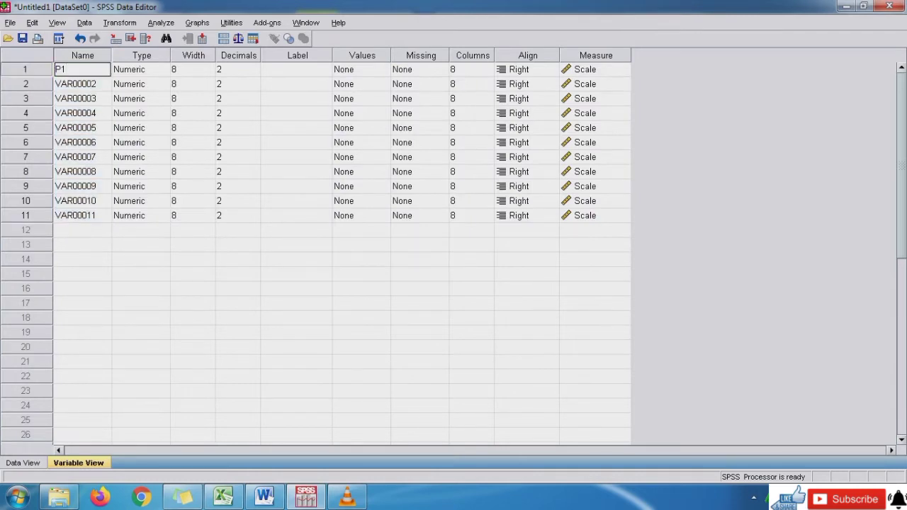
{"action": "key", "text": "Return"}
{"action": "type", "text": "P2"}
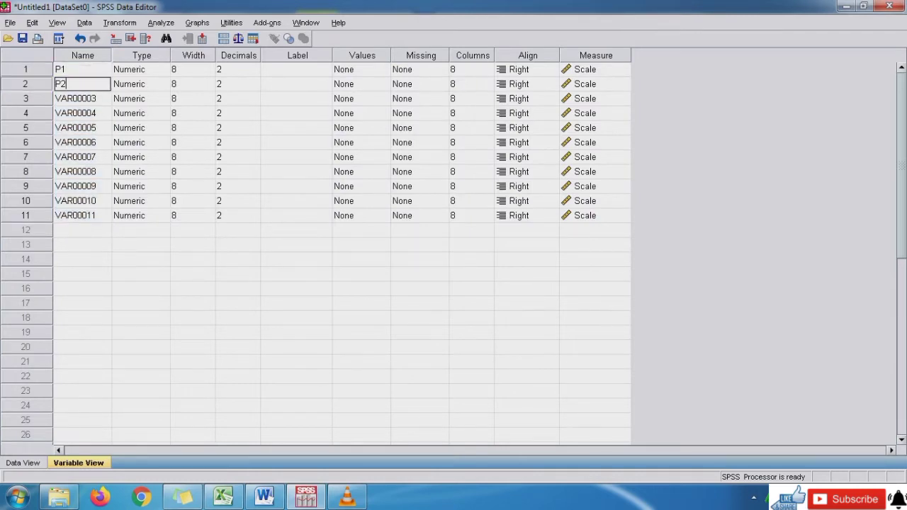
{"action": "key", "text": "Return"}
{"action": "type", "text": "P3"}
{"action": "key", "text": "Return"}
{"action": "type", "text": "P4"}
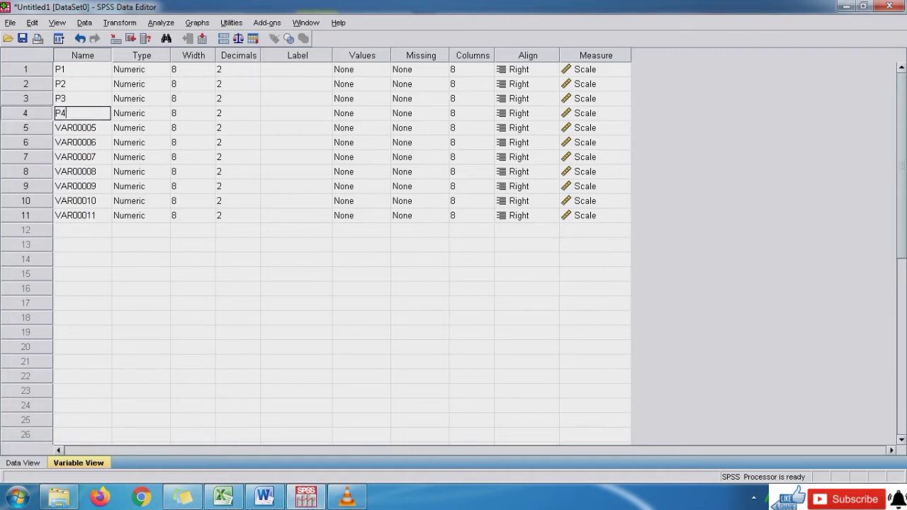
{"action": "key", "text": "Return"}
{"action": "type", "text": "P5"}
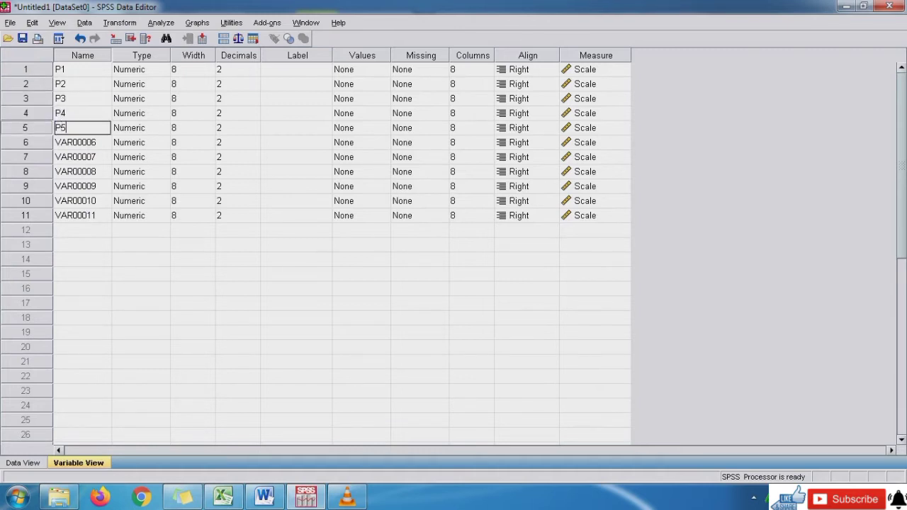
{"action": "key", "text": "Return"}
{"action": "type", "text": "P6"}
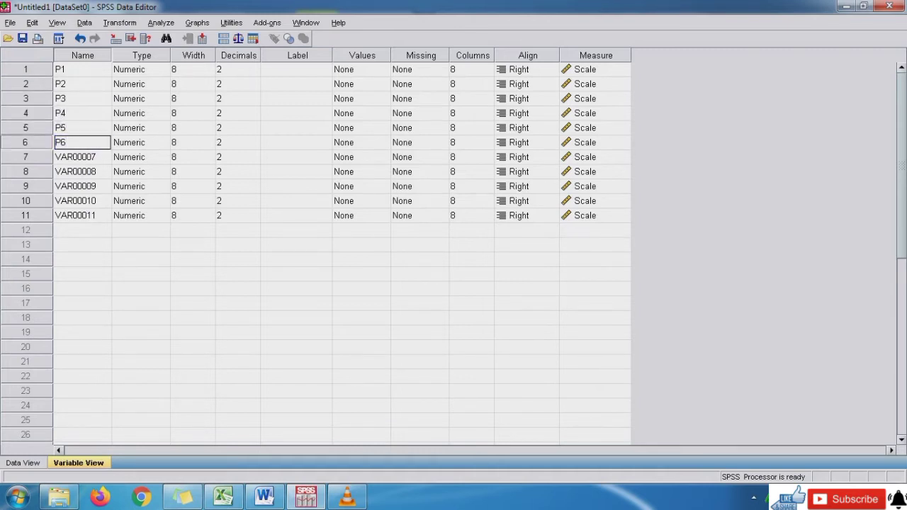
{"action": "key", "text": "Return"}
{"action": "type", "text": "P7"}
{"action": "key", "text": "Return"}
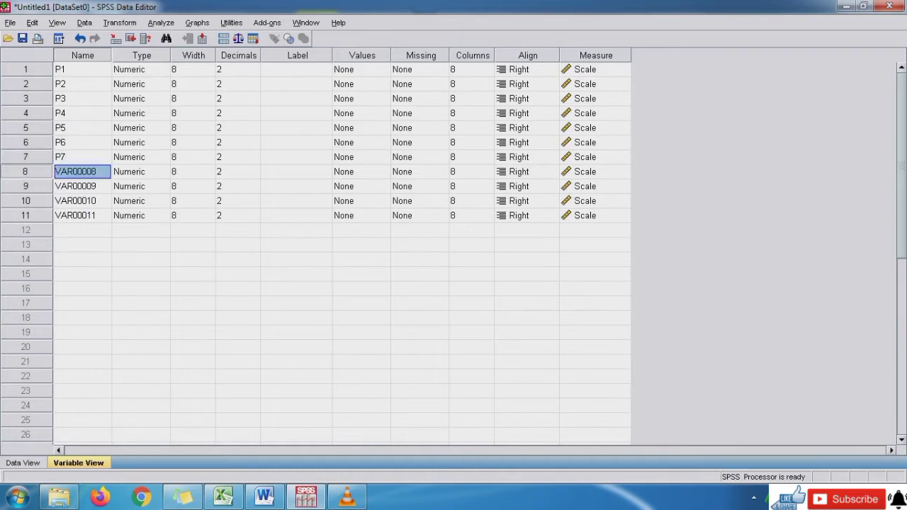
{"action": "type", "text": "P8"}
{"action": "key", "text": "Return"}
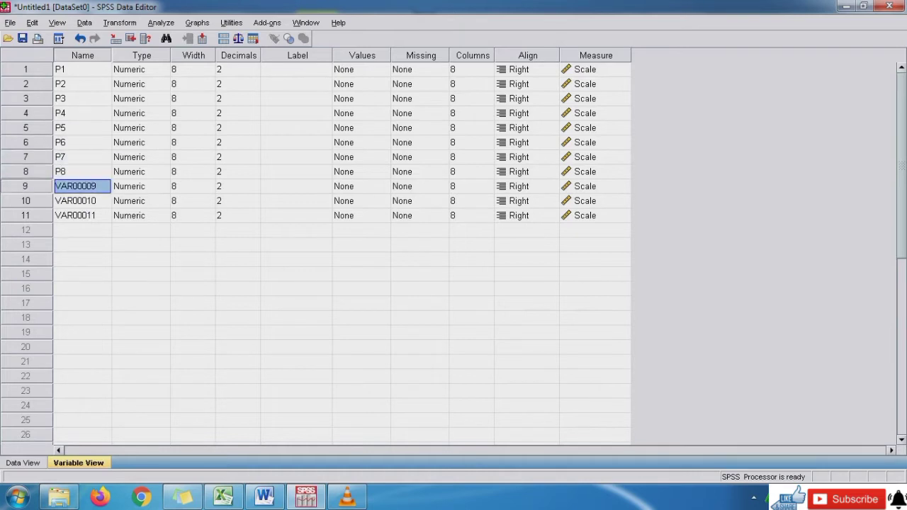
{"action": "type", "text": "P9"}
{"action": "key", "text": "Return"}
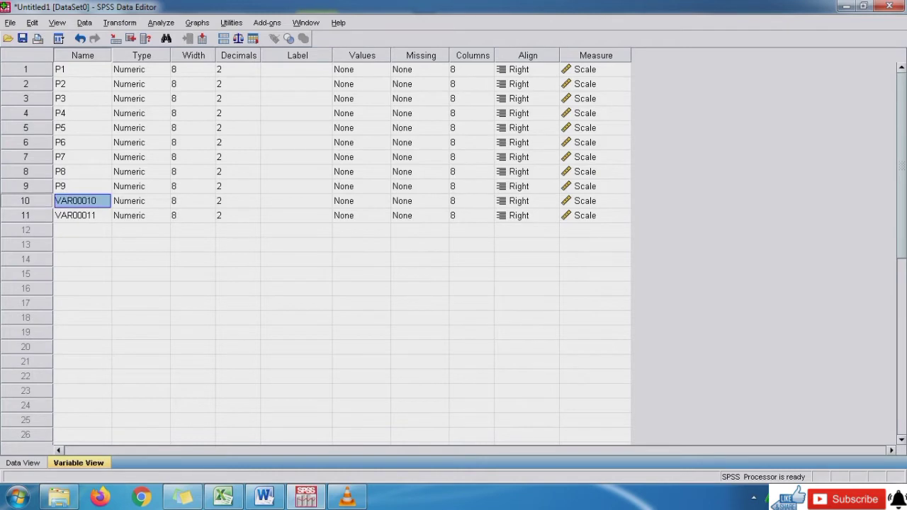
{"action": "type", "text": "P10"}
{"action": "key", "text": "Return"}
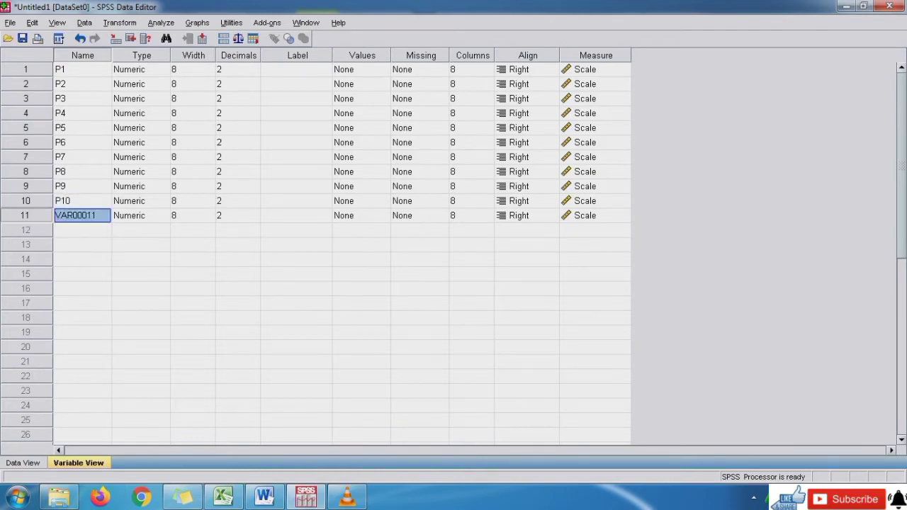
- Rename the eleventh variable as TOTAL and return to the data sheet
{"action": "type", "text": "TOTAL"}
{"action": "key", "text": "BackSpace"}
{"action": "key", "text": "BackSpace"}
{"action": "key", "text": "BackSpace"}
{"action": "key", "text": "BackSpace"}
{"action": "key", "text": "BackSpace"}
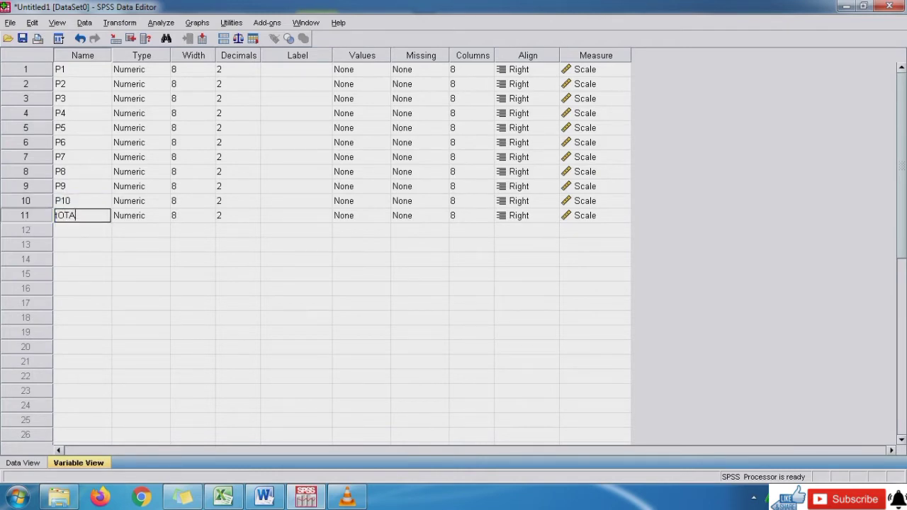
{"action": "type", "text": "TOTAL"}
{"action": "left_click", "coordinate": [23, 463]}
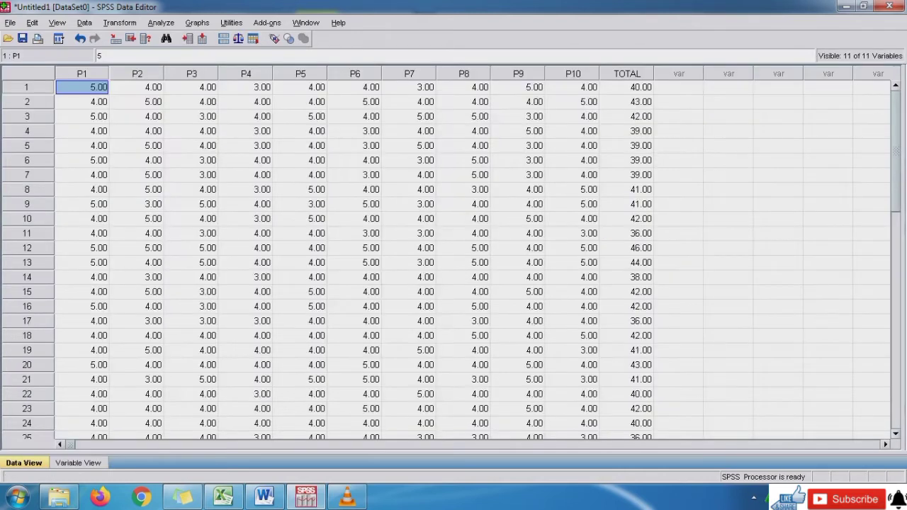
- Run a two-tailed bivariate Pearson correlation on all variables from P1 to P10 plus TOTAL
{"action": "left_click", "coordinate": [161, 22]}
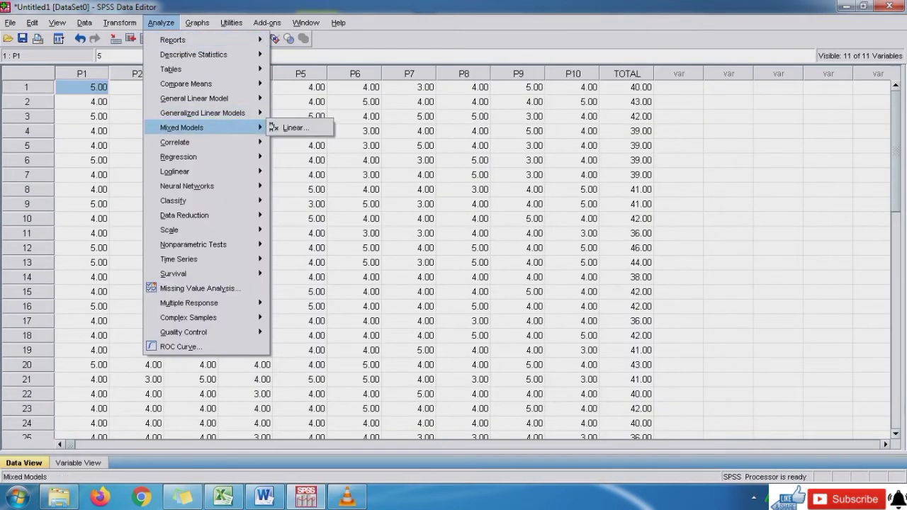
{"action": "mouse_move", "coordinate": [177, 142]}
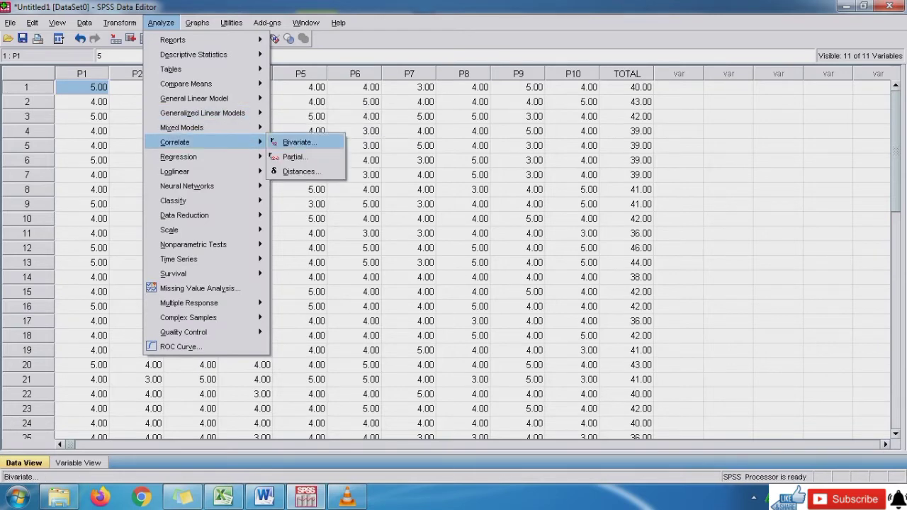
{"action": "key", "text": "Return"}
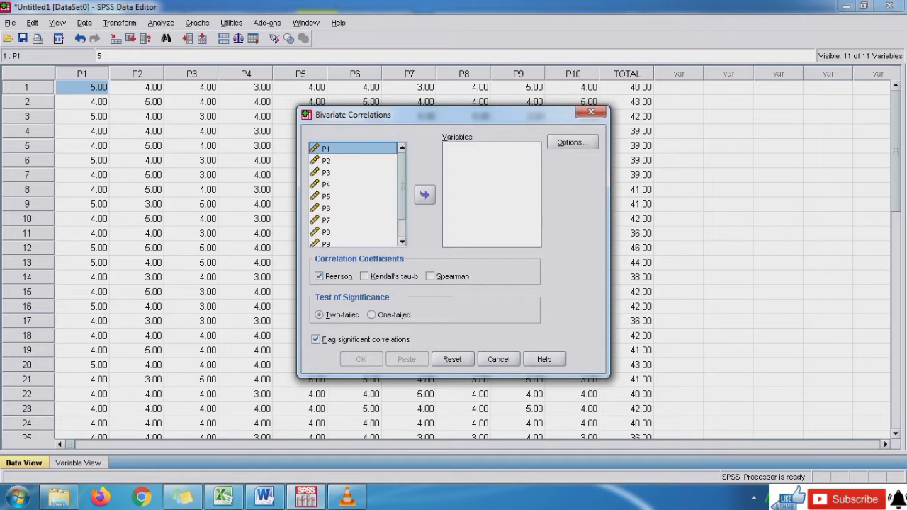
{"action": "key", "text": "shift+Down"}
{"action": "key", "text": "shift+Down"}
{"action": "key", "text": "shift+Down"}
{"action": "key", "text": "shift+Down"}
{"action": "key", "text": "shift+Down"}
{"action": "key", "text": "shift+Down"}
{"action": "key", "text": "shift+Down"}
{"action": "key", "text": "shift+Down"}
{"action": "key", "text": "shift+Down"}
{"action": "key", "text": "shift+Down"}
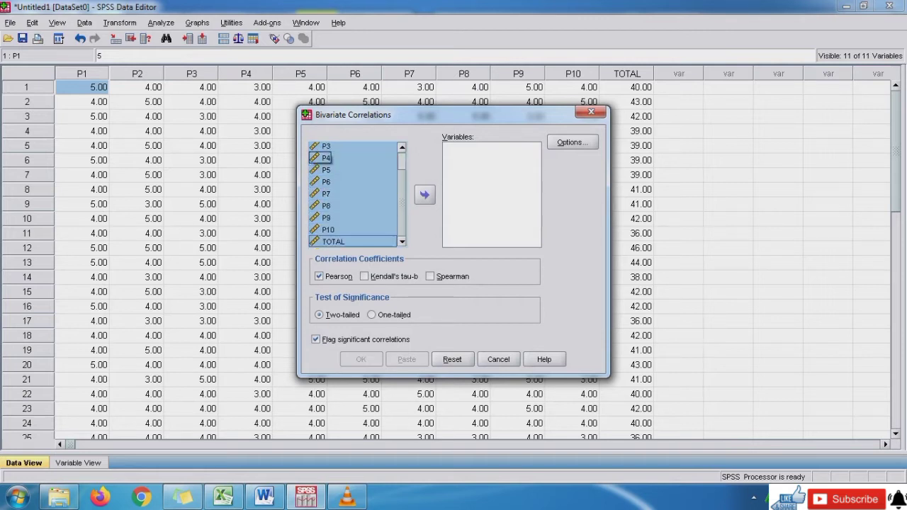
{"action": "left_click", "coordinate": [425, 195]}
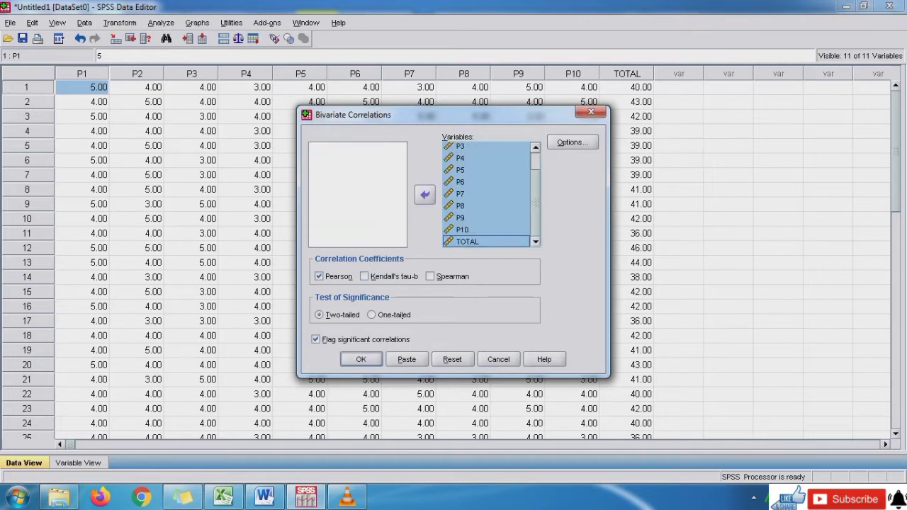
{"action": "left_click", "coordinate": [360, 359]}
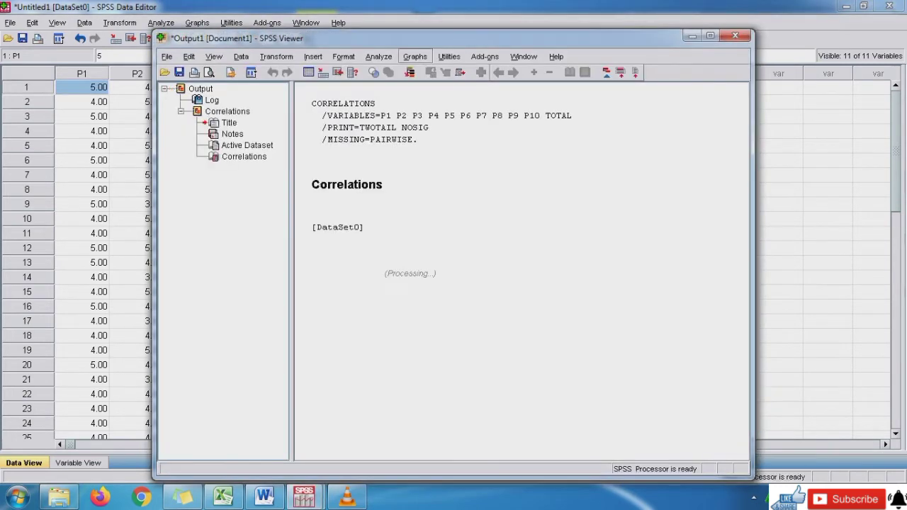
- Examine the TOTAL row of the Correlations table, shrinking the outline pane and narrowing the output window to make room beside it
{"action": "left_click_drag", "start_coordinate": [412, 36], "coordinate": [572, 17]}
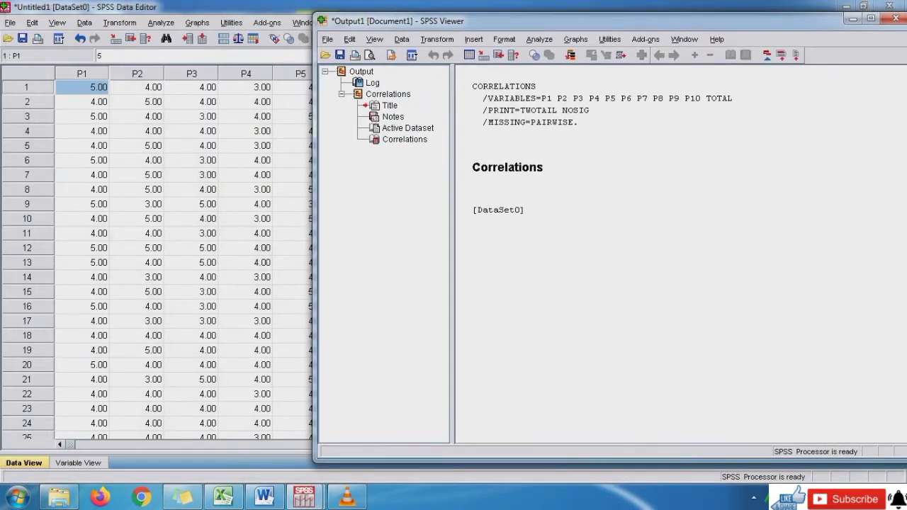
{"action": "left_click_drag", "start_coordinate": [451, 283], "coordinate": [352, 284]}
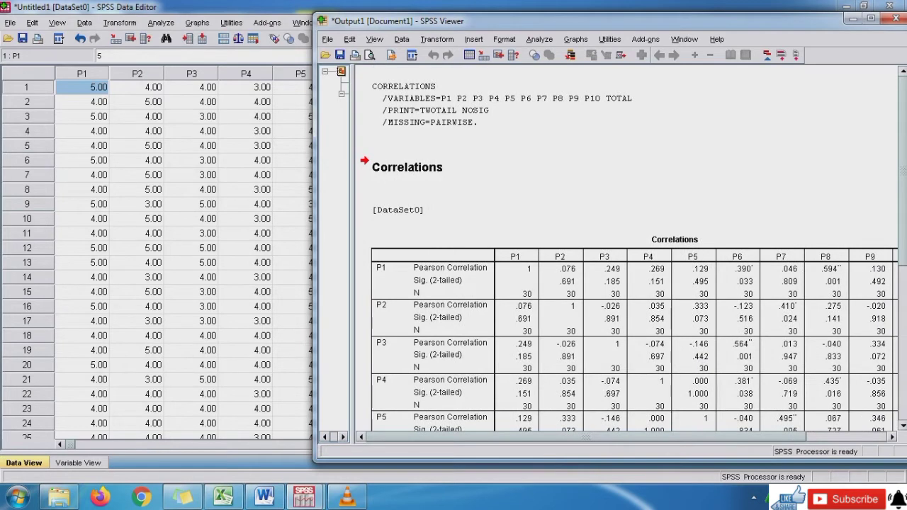
{"action": "scroll", "coordinate": [624, 248], "scroll_direction": "down", "scroll_amount": 10}
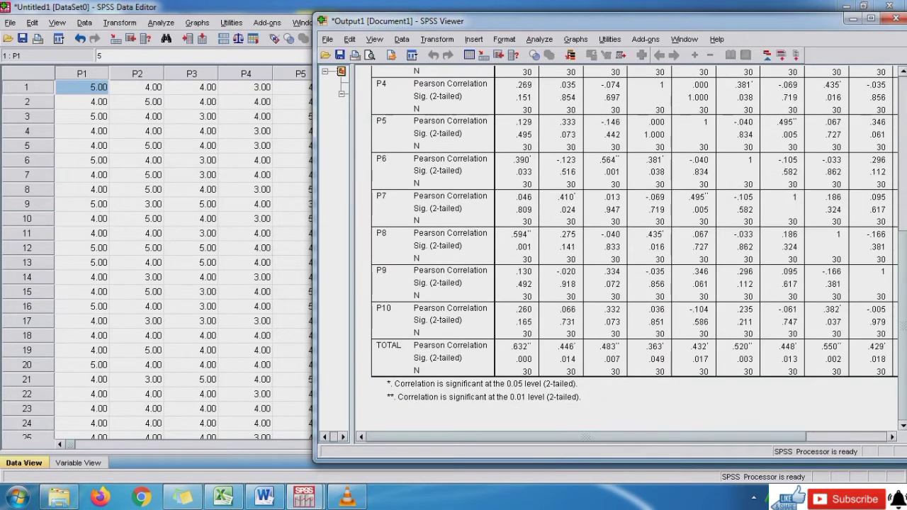
{"action": "left_click_drag", "start_coordinate": [314, 241], "coordinate": [483, 241]}
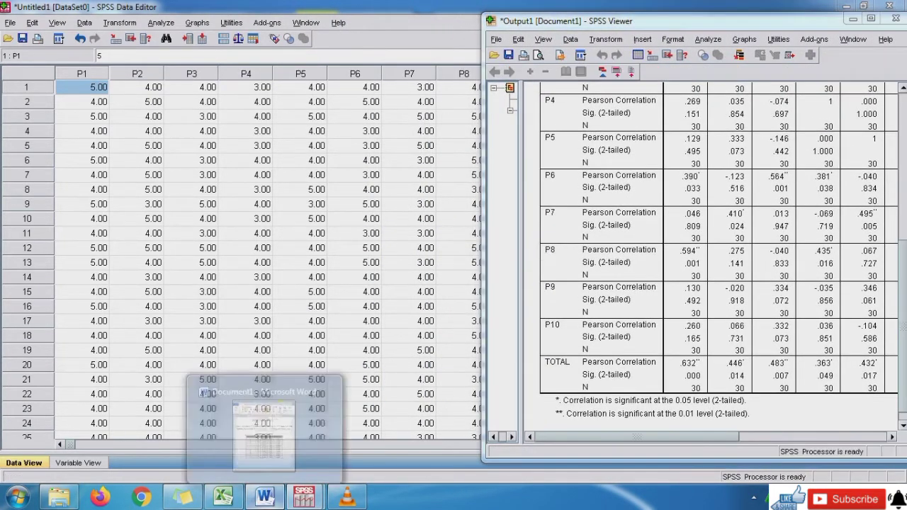
- Switch to Word and narrow its window so the full Rekapitulasi Uji Validitas table can be compared with the SPSS output
{"action": "left_click", "coordinate": [266, 498]}
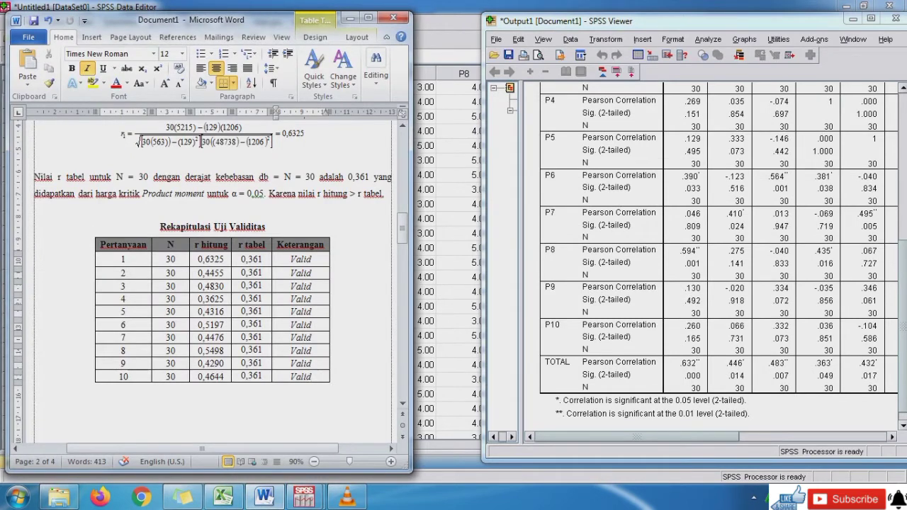
{"action": "left_click_drag", "start_coordinate": [413, 403], "coordinate": [309, 403]}
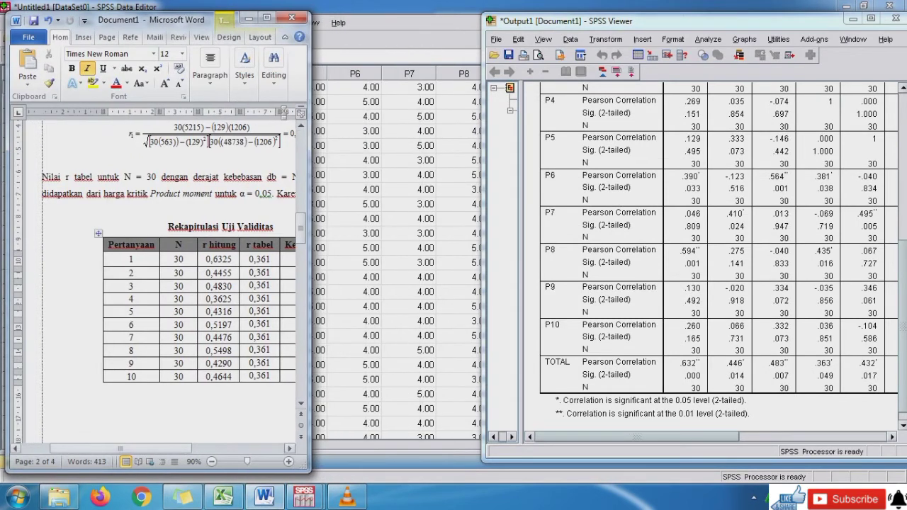
{"action": "left_click", "coordinate": [289, 449]}
{"action": "left_click", "coordinate": [289, 448]}
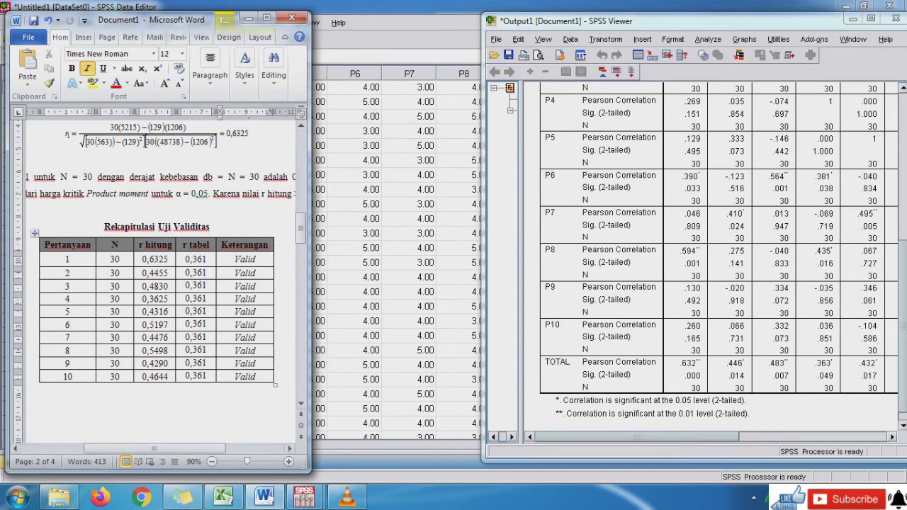
{"action": "left_click_drag", "start_coordinate": [311, 319], "coordinate": [310, 319]}
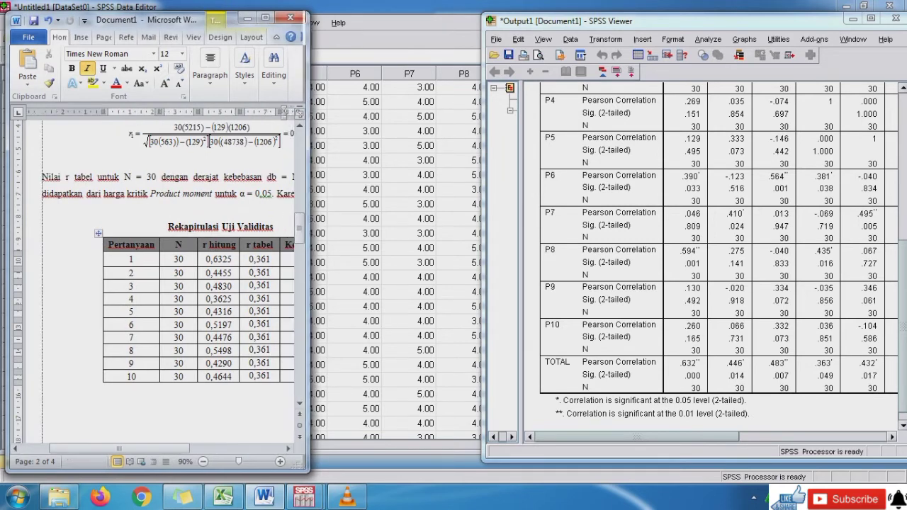
{"action": "left_click", "coordinate": [288, 449]}
{"action": "left_click", "coordinate": [288, 449]}
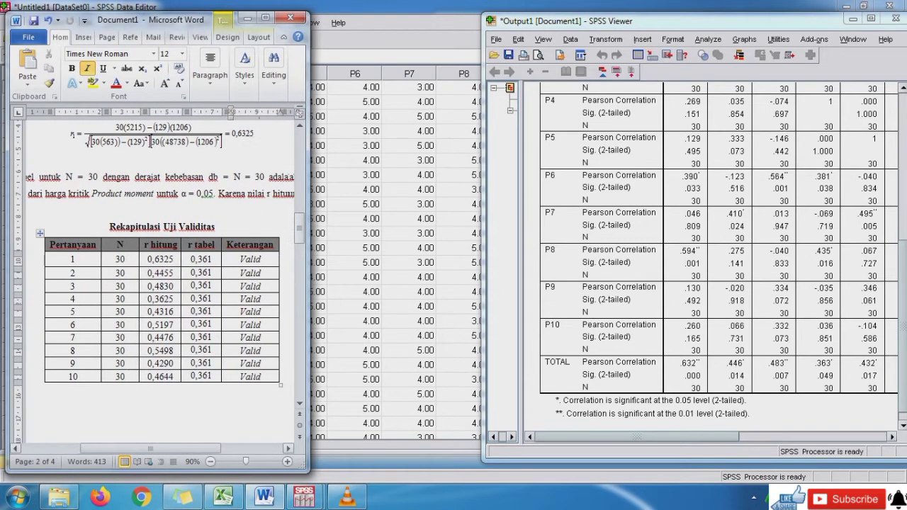
- Switch to Excel, place its narrowed window between Word and the SPSS output, and show the r hitung rows beside the TOTAL correlations
{"action": "left_click", "coordinate": [223, 496]}
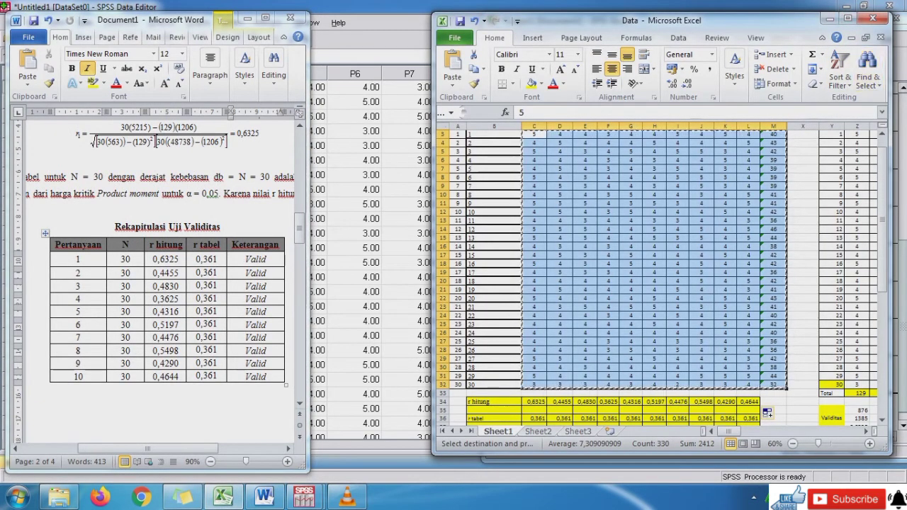
{"action": "left_click_drag", "start_coordinate": [891, 213], "coordinate": [780, 212]}
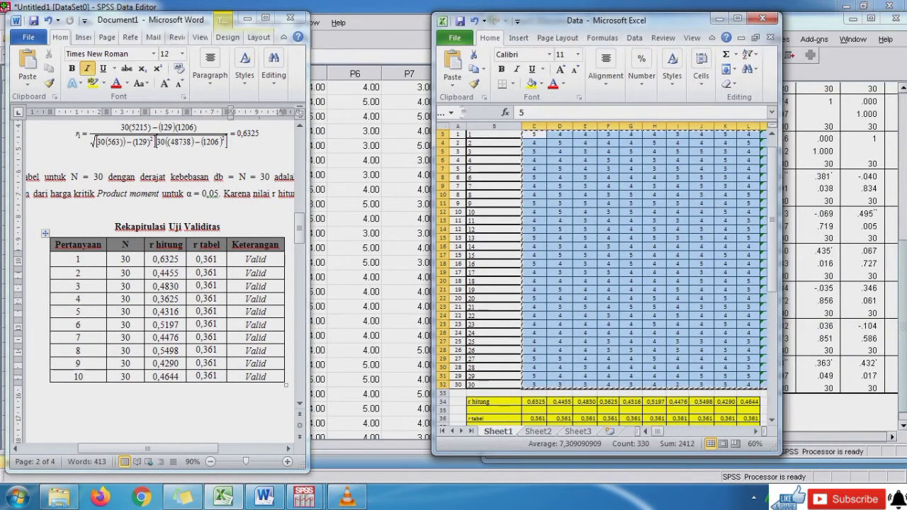
{"action": "left_click_drag", "start_coordinate": [596, 20], "coordinate": [462, 28]}
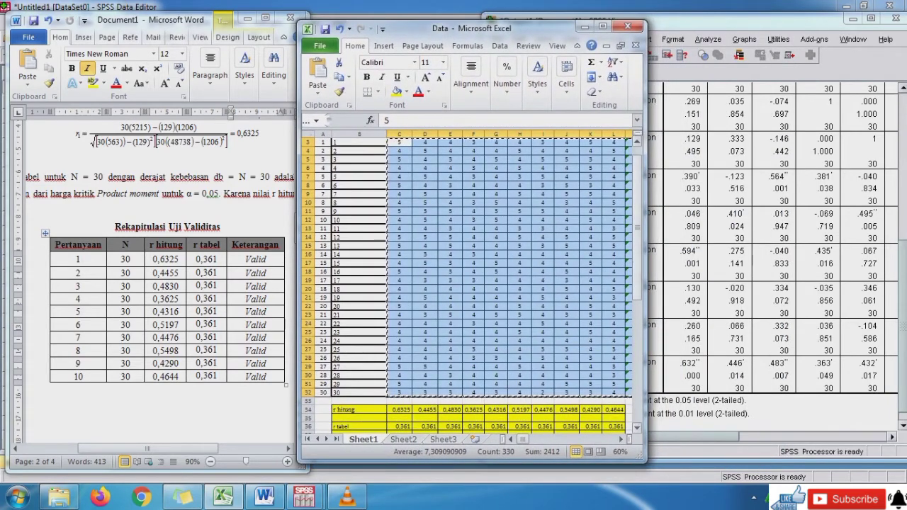
{"action": "left_click_drag", "start_coordinate": [637, 228], "coordinate": [636, 261]}
{"action": "left_click", "coordinate": [715, 262]}
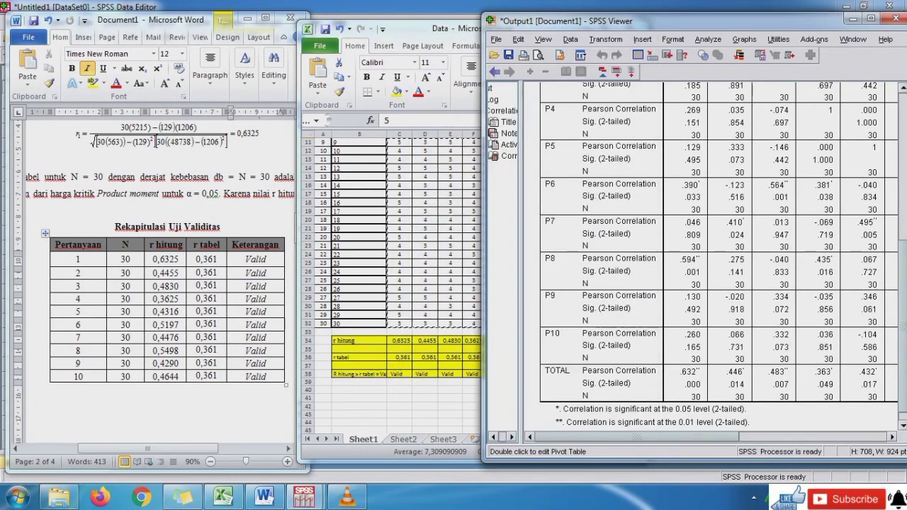
- Narrow the Word window further and shift Excel beside it to compare the r hitung values of all ten questions
{"action": "left_click_drag", "start_coordinate": [162, 20], "coordinate": [147, 19]}
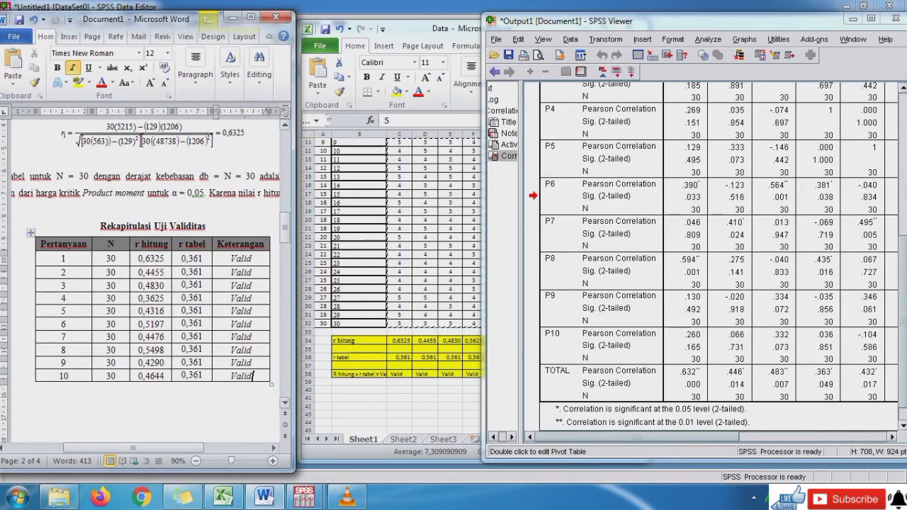
{"action": "left_click_drag", "start_coordinate": [294, 255], "coordinate": [257, 255]}
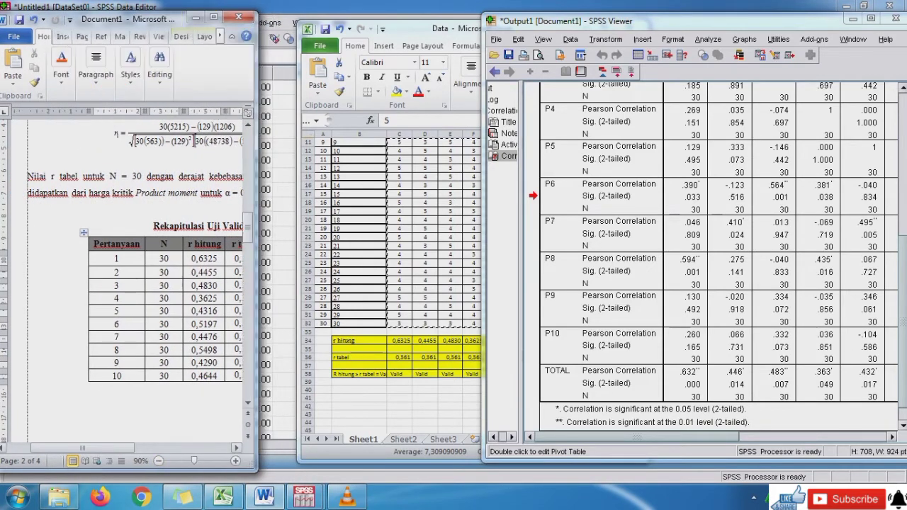
{"action": "left_click_drag", "start_coordinate": [82, 448], "coordinate": [123, 448]}
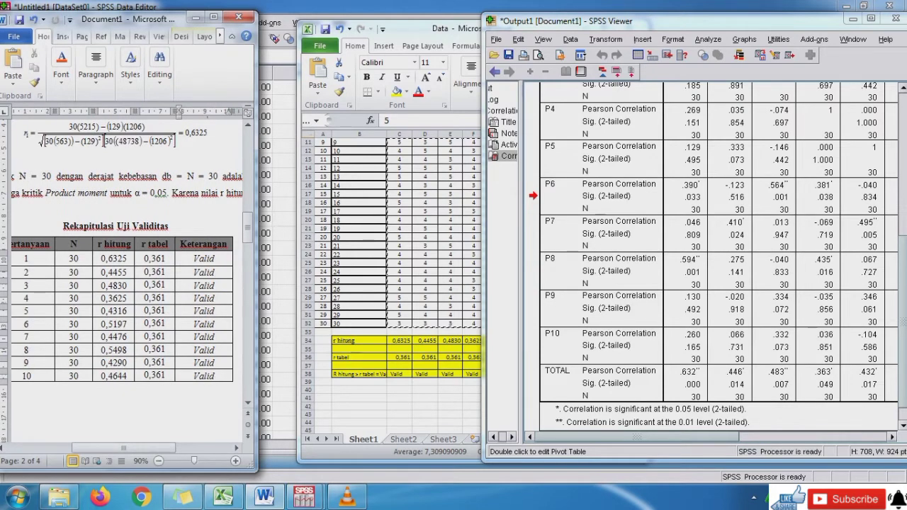
{"action": "left_click_drag", "start_coordinate": [411, 29], "coordinate": [368, 30]}
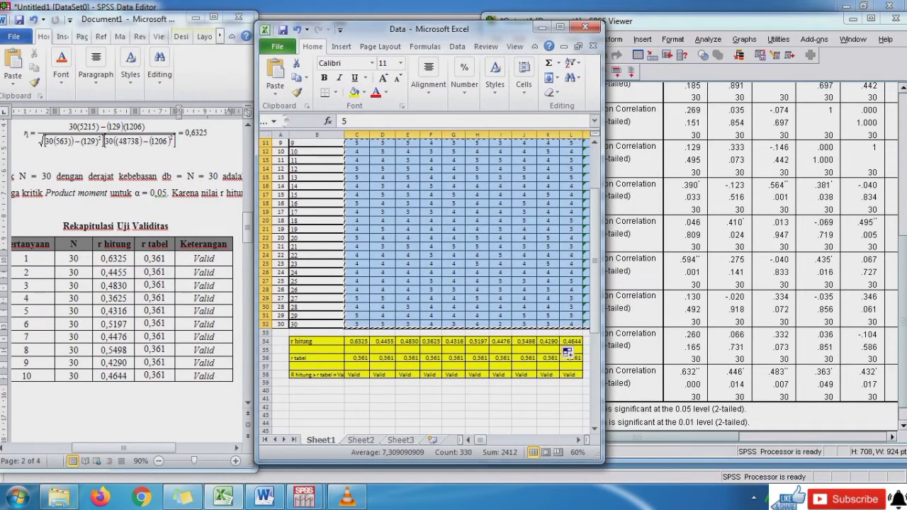
- Narrow the Excel window and shift the SPSS output window beside it so the TOTAL row correlations can be compared with r hitung
{"action": "left_click_drag", "start_coordinate": [605, 258], "coordinate": [590, 258]}
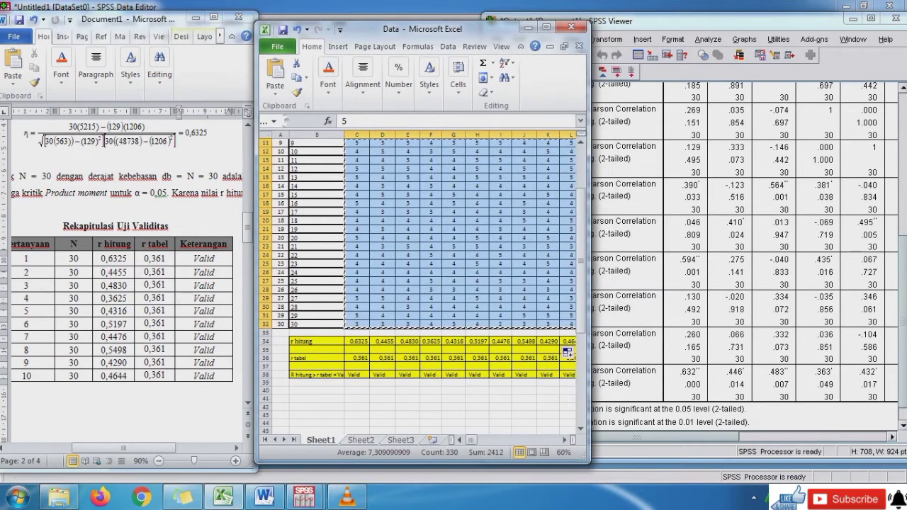
{"action": "left_click", "coordinate": [637, 259]}
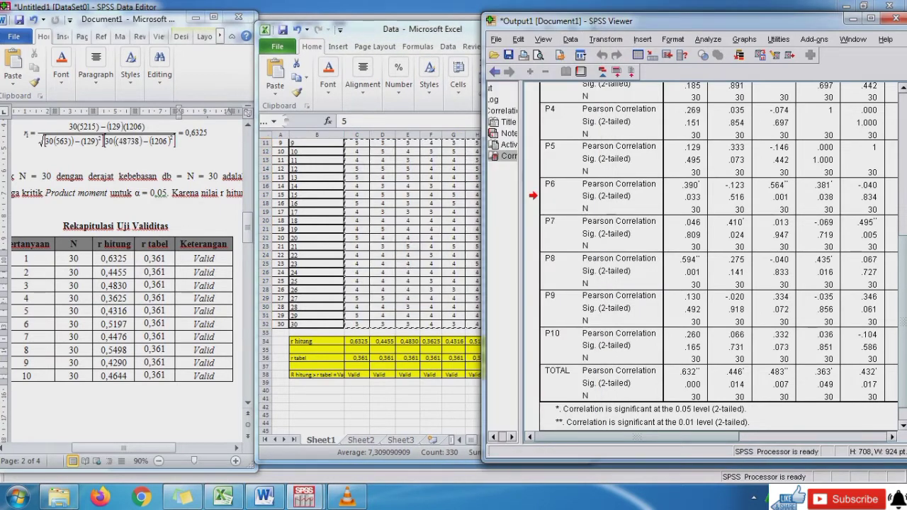
{"action": "left_click_drag", "start_coordinate": [666, 21], "coordinate": [713, 17]}
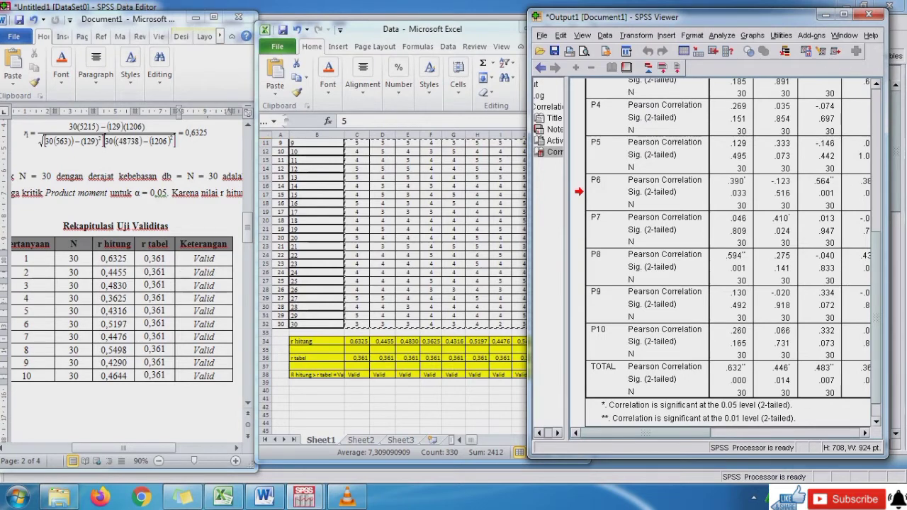
{"action": "left_click_drag", "start_coordinate": [646, 433], "coordinate": [693, 433]}
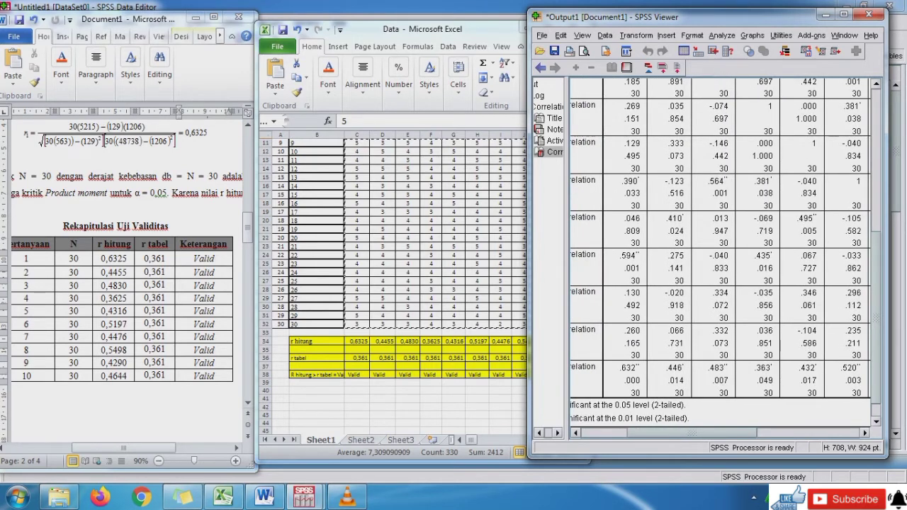
{"action": "scroll", "coordinate": [725, 253], "scroll_direction": "down", "scroll_amount": 1}
- Compare question 1's r hitung in the Word recap table, the Excel PEARSON result and the TOTAL row of the SPSS correlations
{"action": "left_click", "coordinate": [216, 376]}
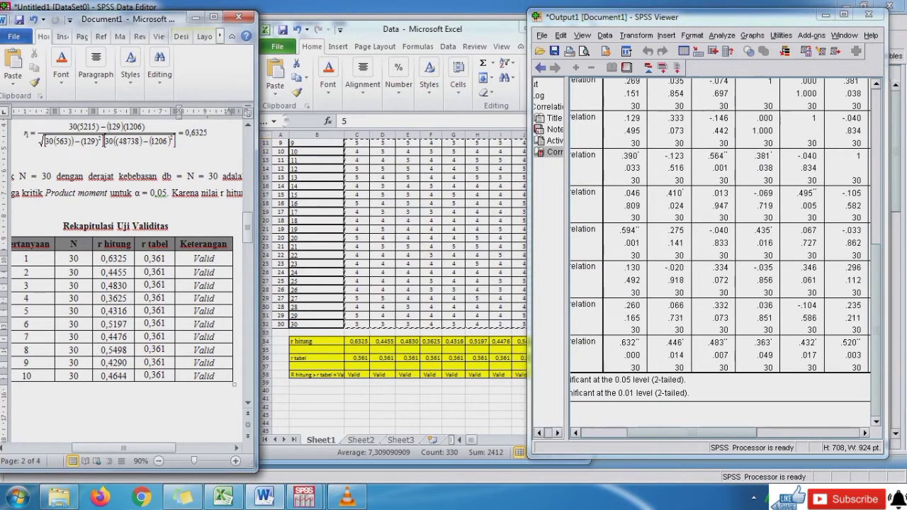
{"action": "left_click_drag", "start_coordinate": [101, 258], "coordinate": [127, 259]}
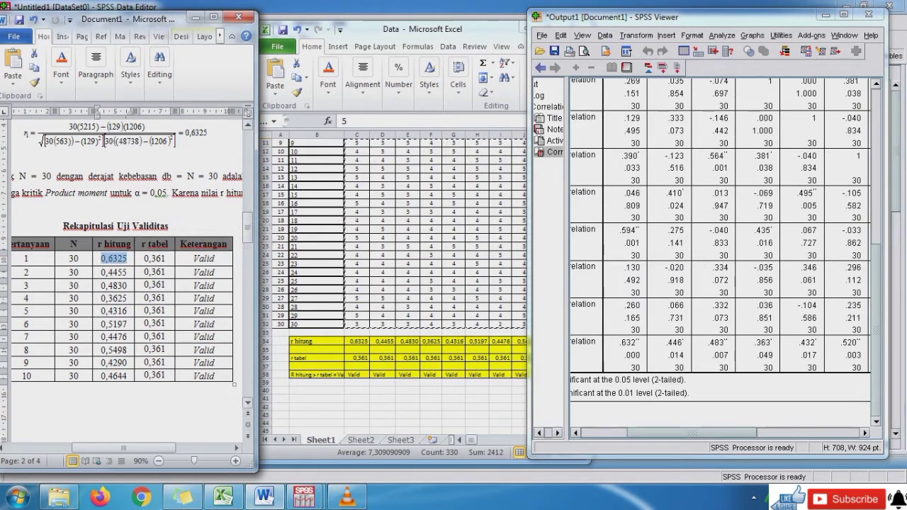
{"action": "left_click", "coordinate": [358, 341]}
{"action": "left_click", "coordinate": [358, 341]}
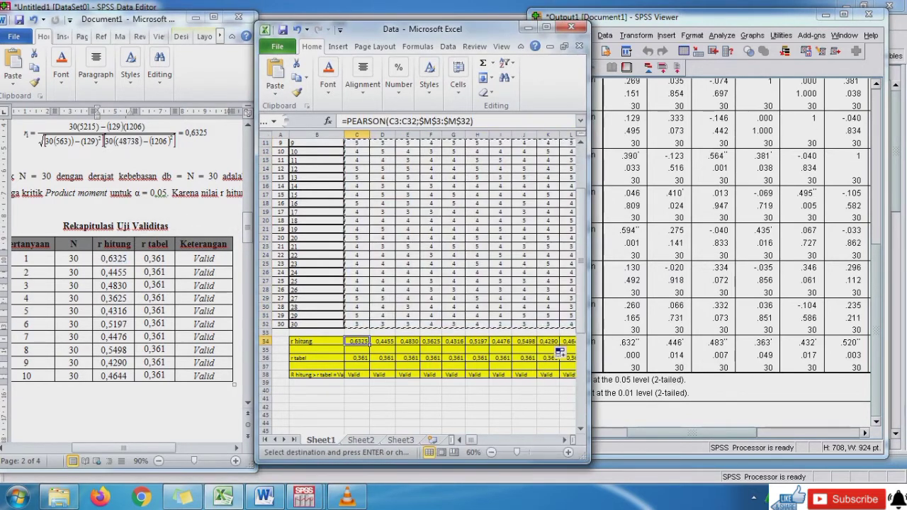
{"action": "left_click", "coordinate": [629, 343]}
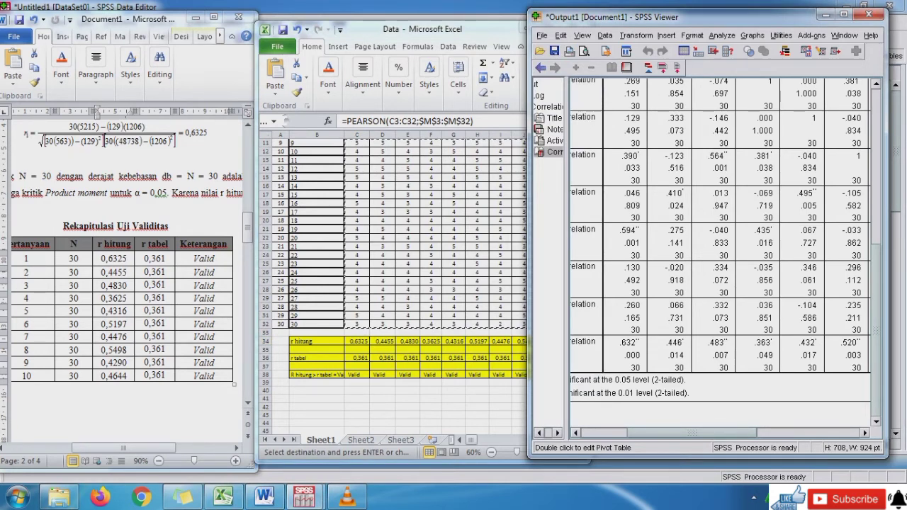
{"action": "left_click_drag", "start_coordinate": [737, 17], "coordinate": [742, 23]}
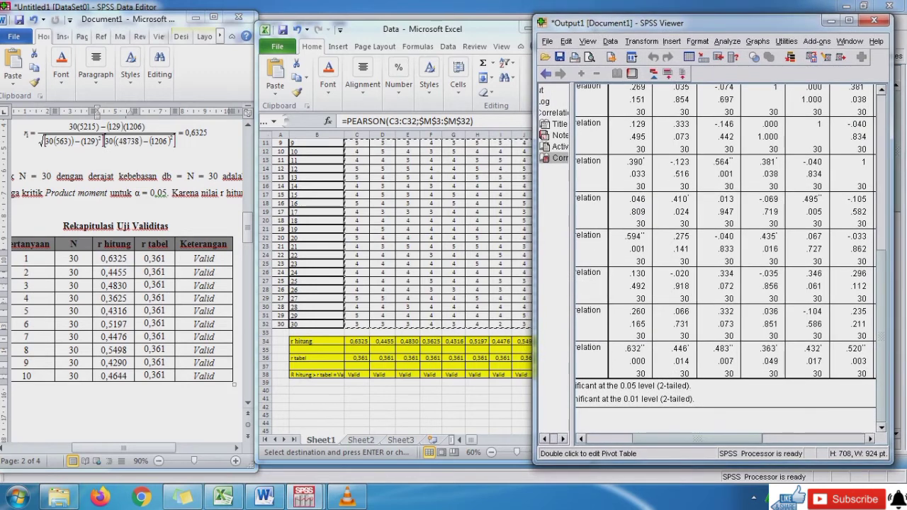
{"action": "left_click", "coordinate": [358, 341]}
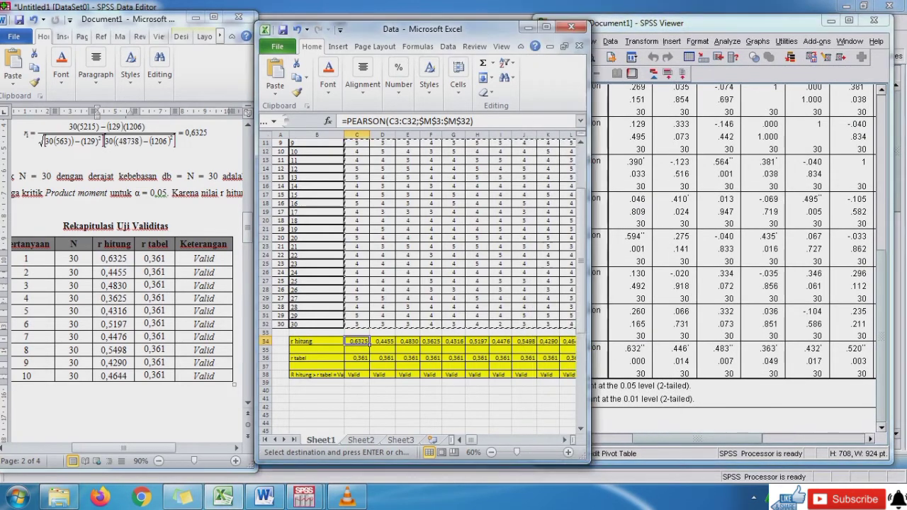
{"action": "left_click", "coordinate": [773, 419]}
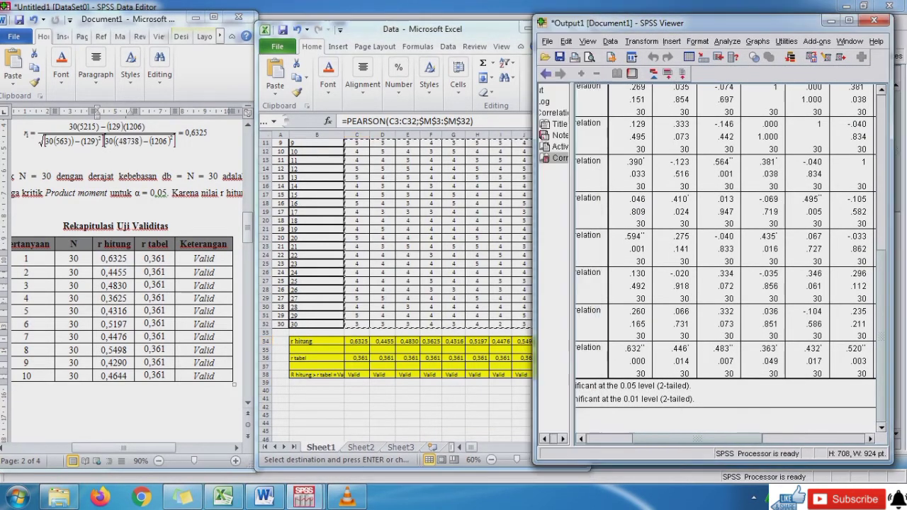
- Examine the TOTAL correlations of the remaining questions up to P10 in SPSS and compare question 10's r hitung in Excel and Word
{"action": "left_click_drag", "start_coordinate": [772, 465], "coordinate": [772, 471]}
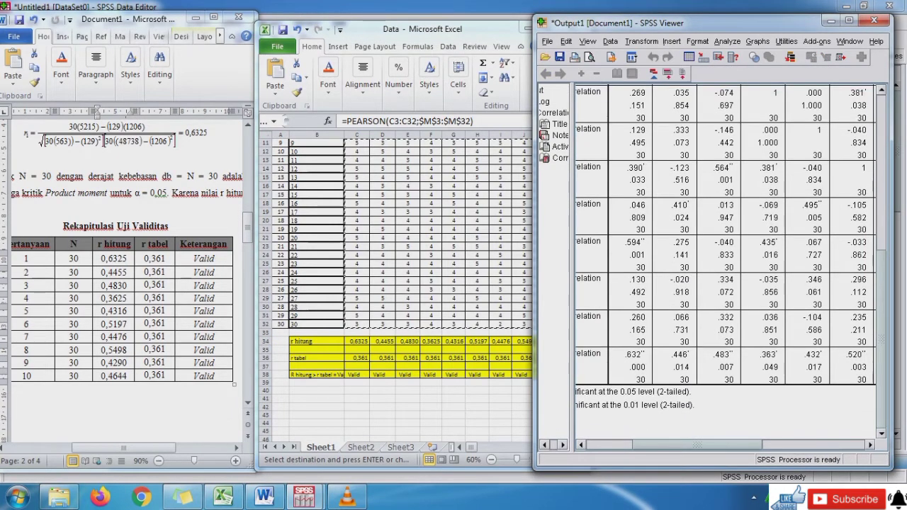
{"action": "left_click_drag", "start_coordinate": [702, 445], "coordinate": [805, 445]}
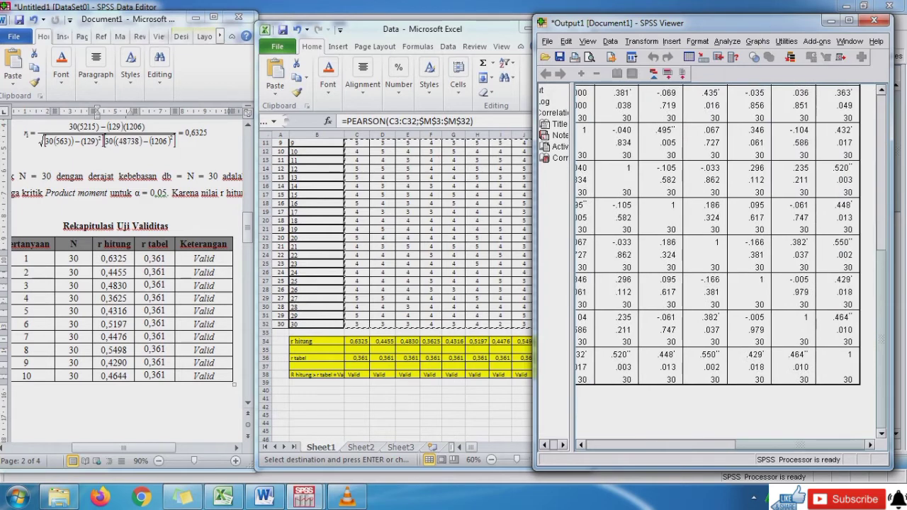
{"action": "left_click", "coordinate": [851, 155]}
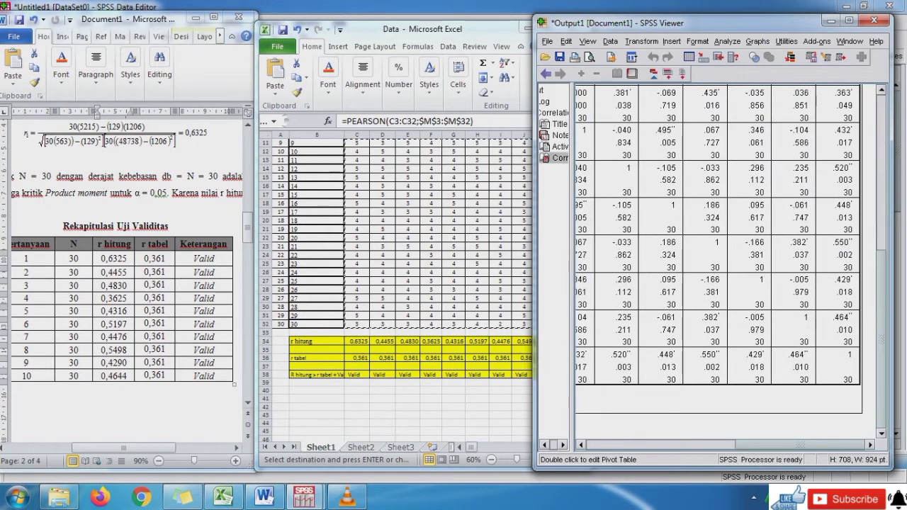
{"action": "left_click", "coordinate": [523, 342]}
{"action": "left_click", "coordinate": [524, 342]}
{"action": "left_click", "coordinate": [569, 341]}
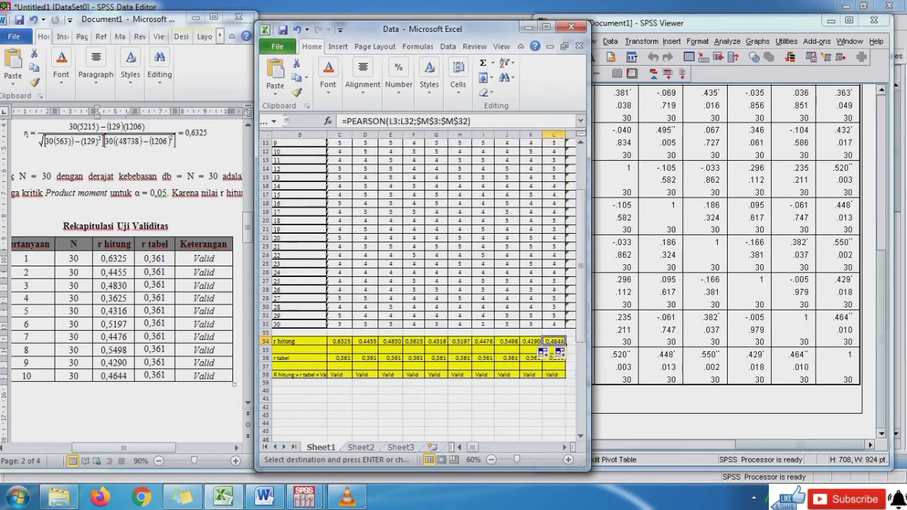
{"action": "key", "text": "Right"}
{"action": "key", "text": "Left"}
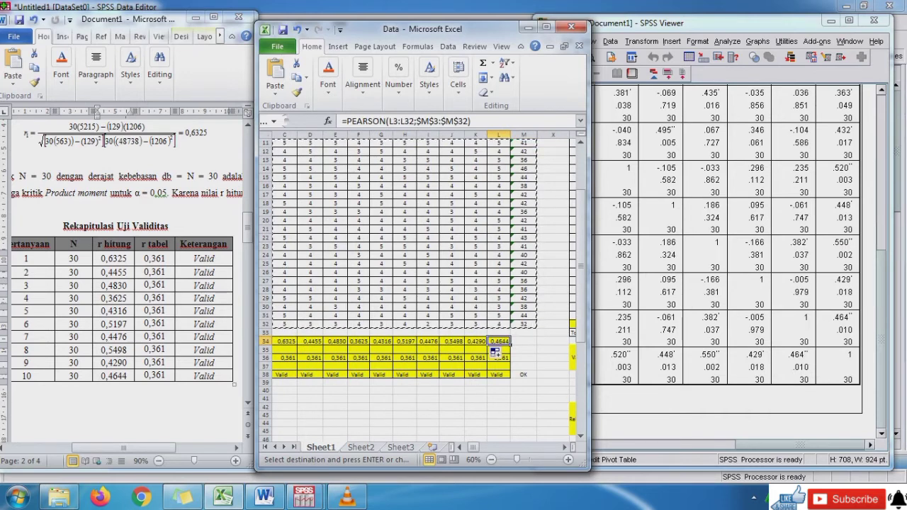
{"action": "double_click", "coordinate": [113, 258]}
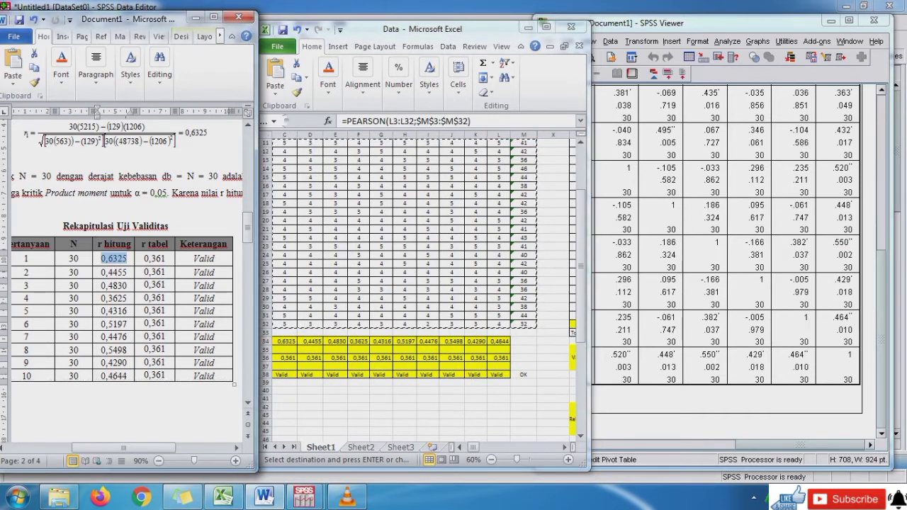
{"action": "left_click", "coordinate": [127, 375]}
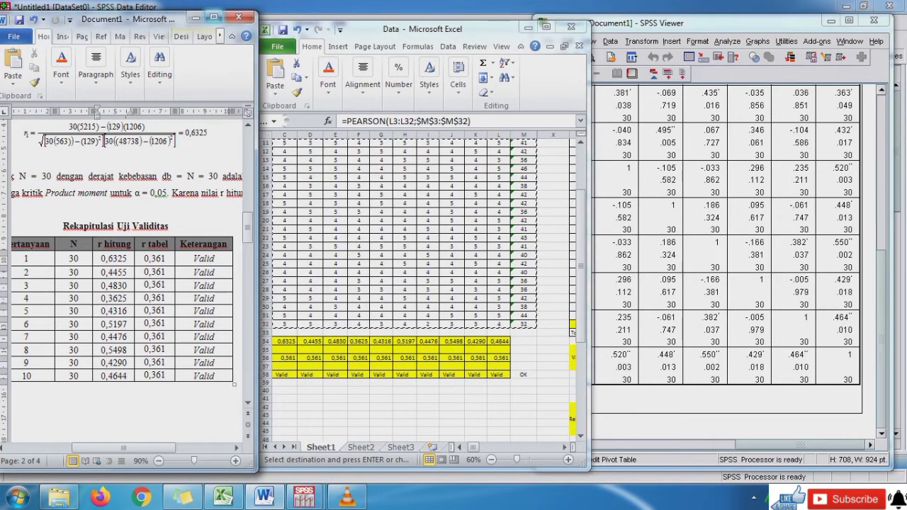
- Maximize Word and insert blank lines above the Uji Reliabilitas heading so the reliability section starts on a new page
{"action": "left_click", "coordinate": [213, 16]}
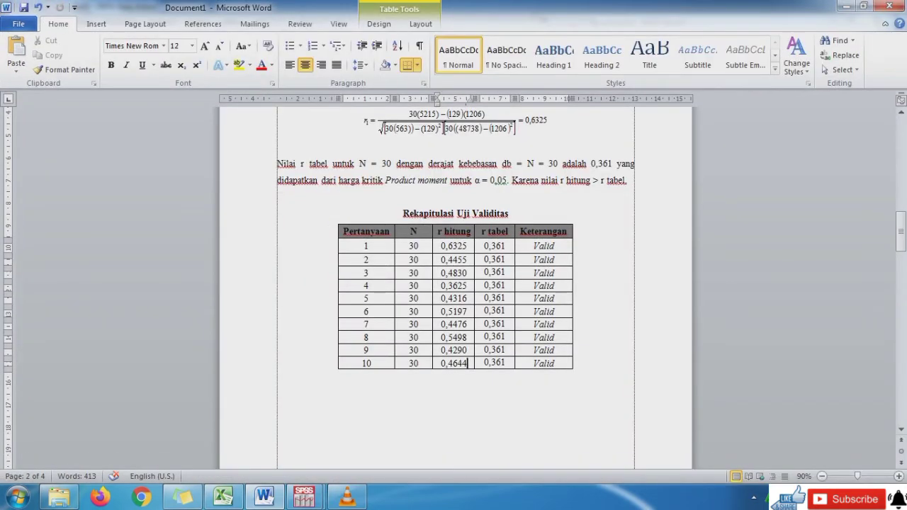
{"action": "left_click_drag", "start_coordinate": [900, 230], "coordinate": [900, 256]}
{"action": "left_click", "coordinate": [279, 205]}
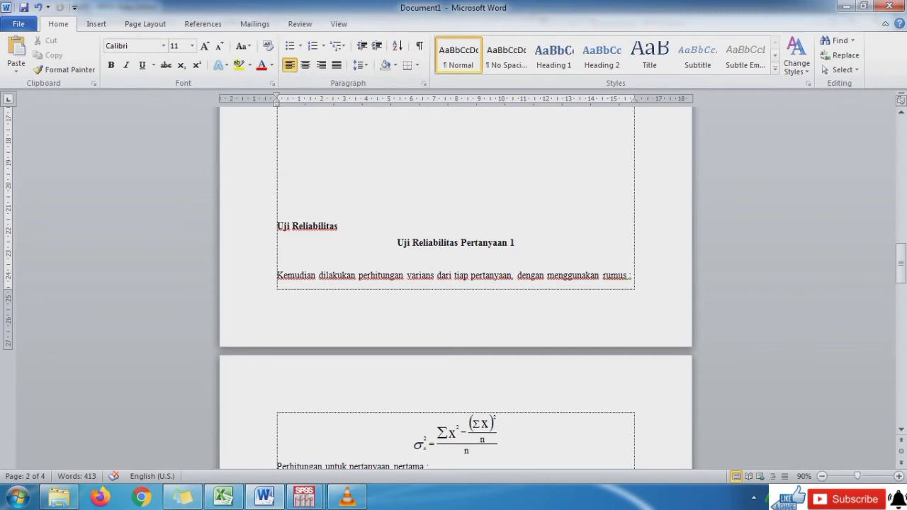
{"action": "key", "text": "Return"}
{"action": "key", "text": "Return"}
{"action": "key", "text": "Return"}
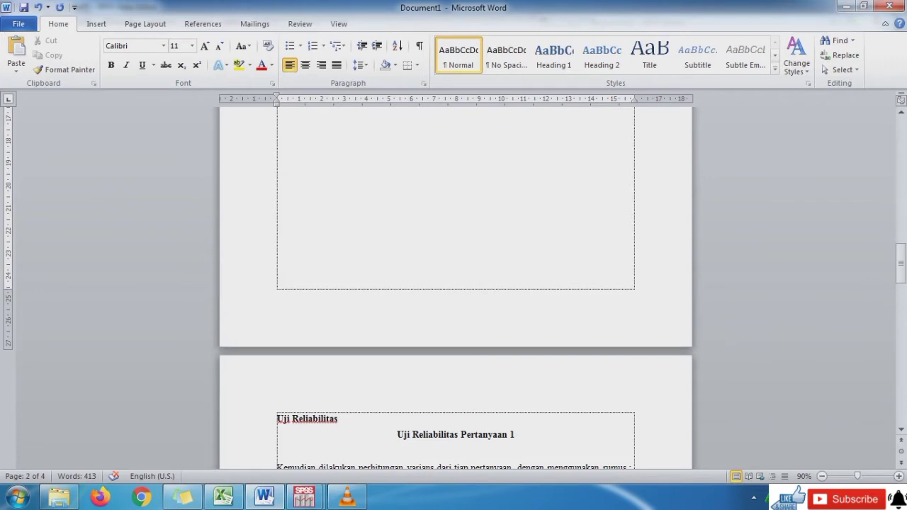
- Examine the Uji Reliabilitas section, including the variance formula, the empty question 1 calculation and the Hasil Rekapitulasi Varians table
{"action": "left_click", "coordinate": [396, 434]}
{"action": "scroll", "coordinate": [396, 433], "scroll_direction": "down", "scroll_amount": 5}
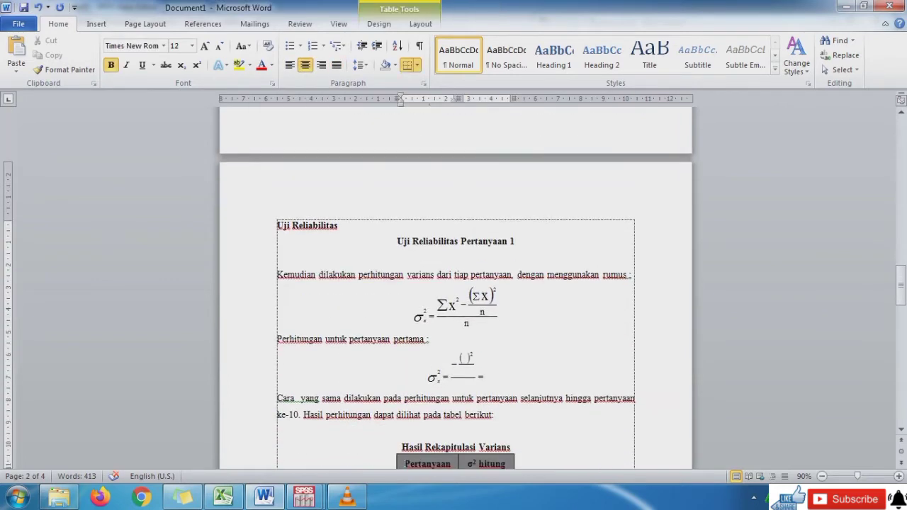
{"action": "scroll", "coordinate": [427, 463], "scroll_direction": "down", "scroll_amount": 2}
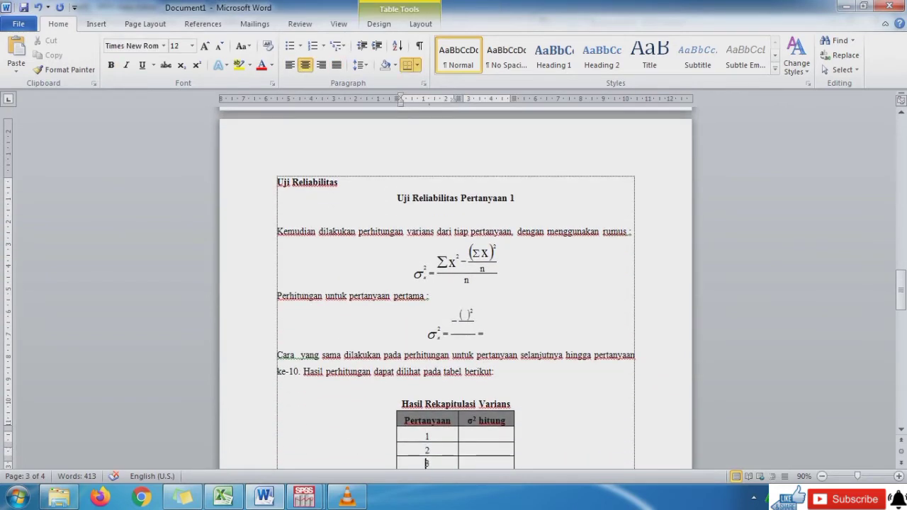
{"action": "scroll", "coordinate": [426, 464], "scroll_direction": "down", "scroll_amount": 2}
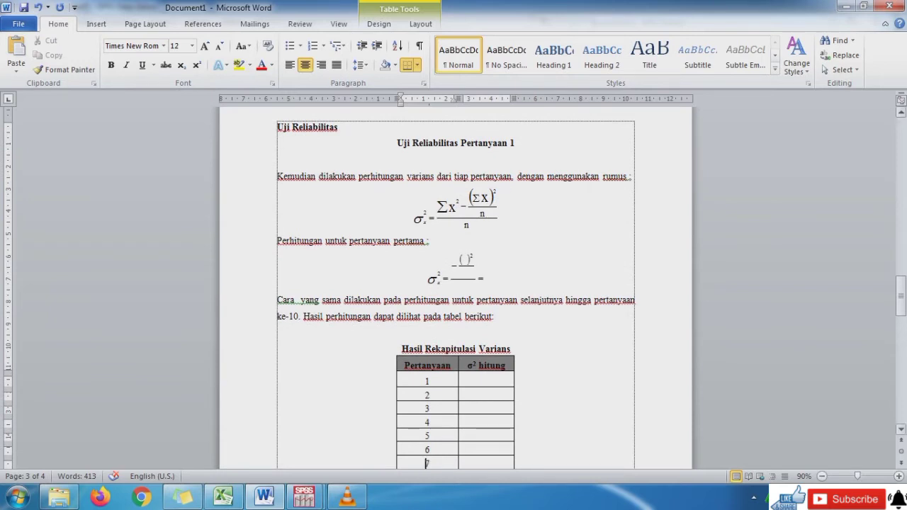
{"action": "mouse_move", "coordinate": [900, 294]}
{"action": "left_mouse_down"}
{"action": "mouse_move", "coordinate": [901, 370]}
{"action": "mouse_move", "coordinate": [900, 297]}
{"action": "left_mouse_up"}
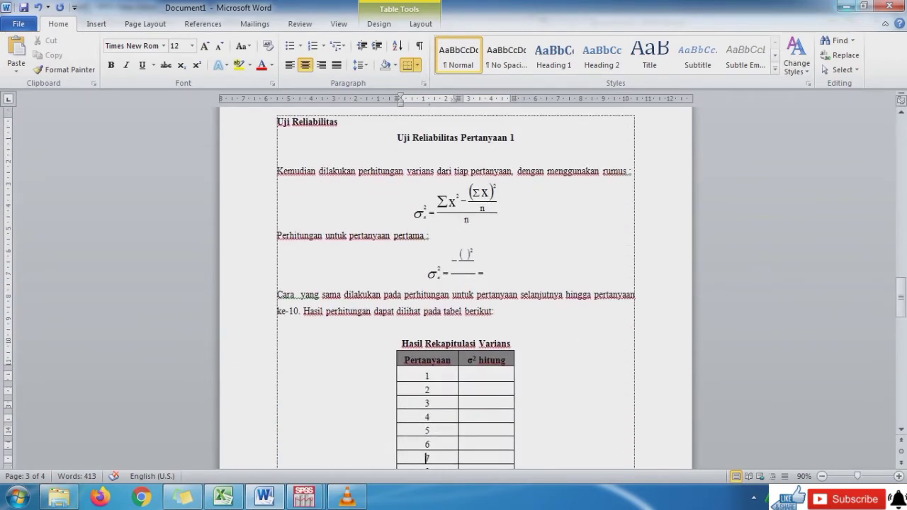
- Arrange widened Word and Excel windows side by side and select the Responden to Y² columns of question 1's calculation table in Excel
{"action": "left_click", "coordinate": [863, 6]}
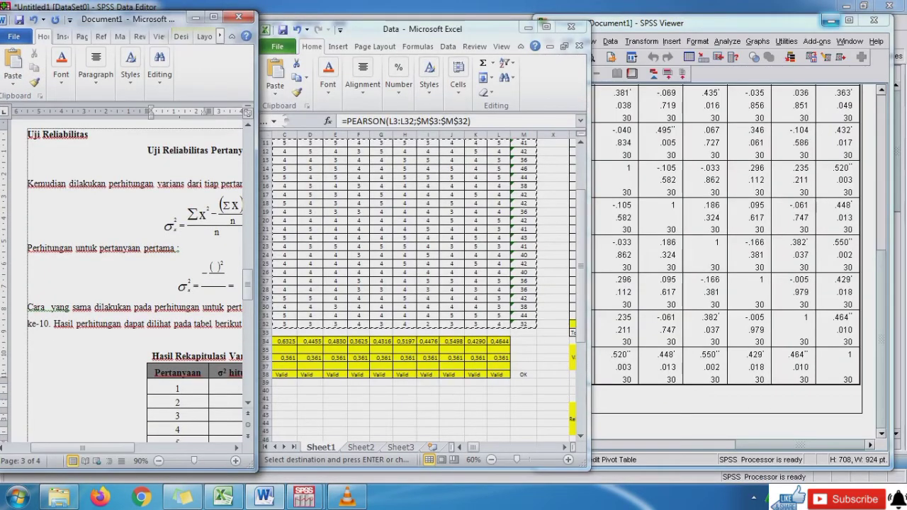
{"action": "left_click_drag", "start_coordinate": [257, 285], "coordinate": [374, 285]}
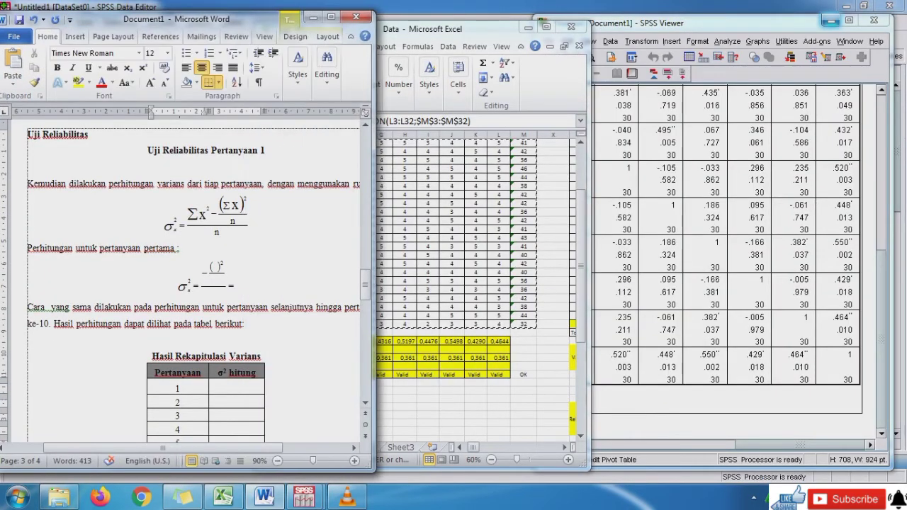
{"action": "left_click", "coordinate": [546, 27]}
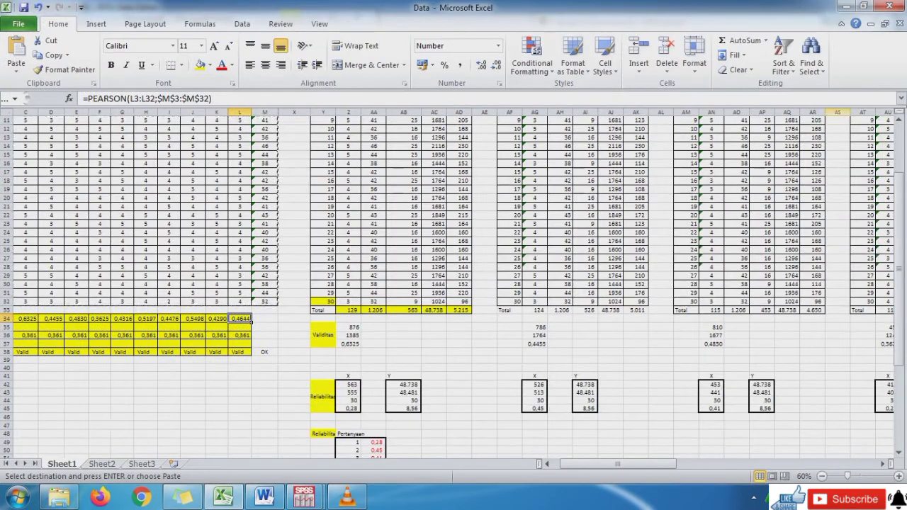
{"action": "left_click_drag", "start_coordinate": [898, 231], "coordinate": [898, 182]}
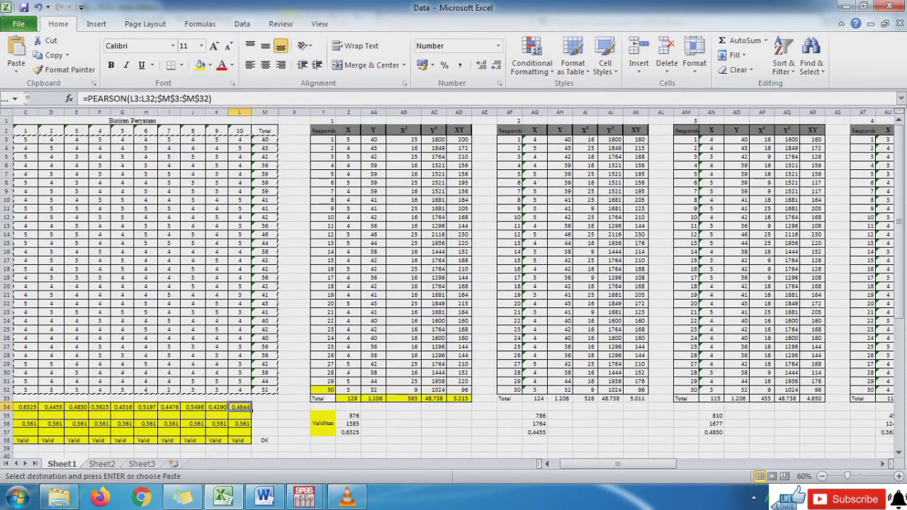
{"action": "left_click", "coordinate": [863, 6]}
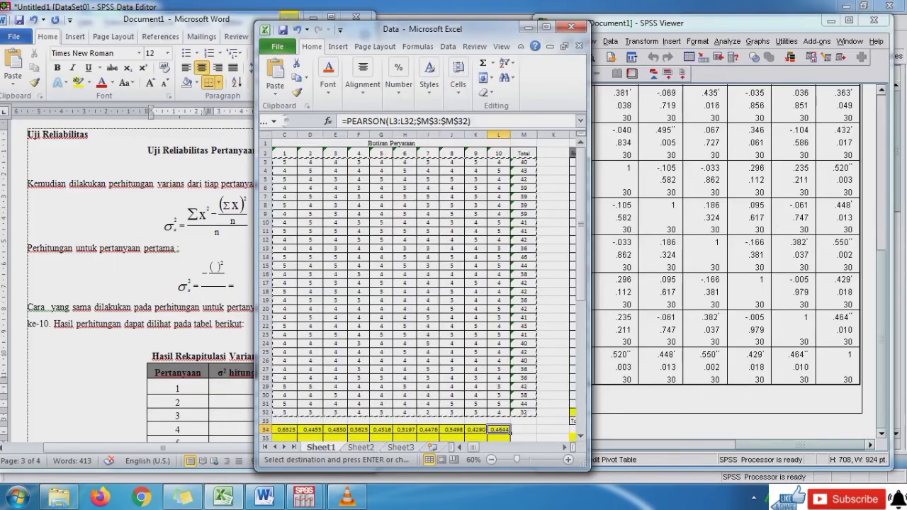
{"action": "left_click_drag", "start_coordinate": [468, 29], "coordinate": [590, 22]}
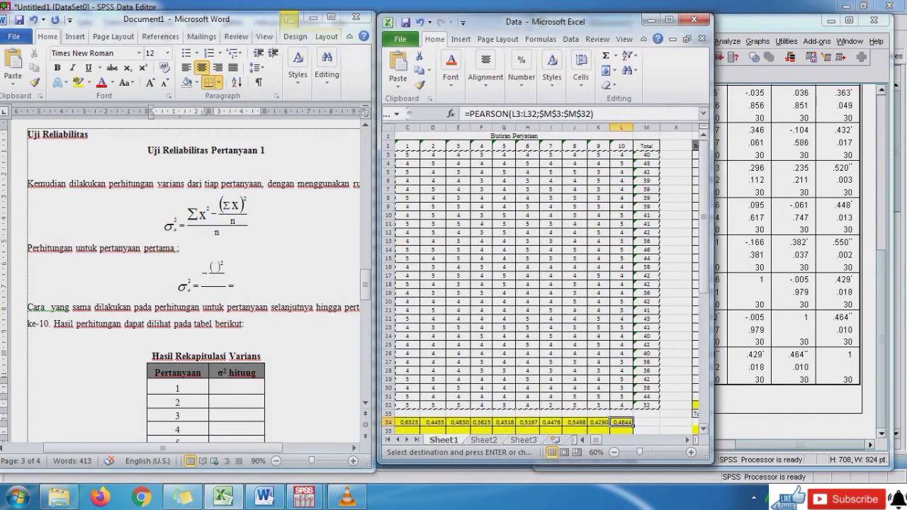
{"action": "left_click_drag", "start_coordinate": [713, 248], "coordinate": [855, 248]}
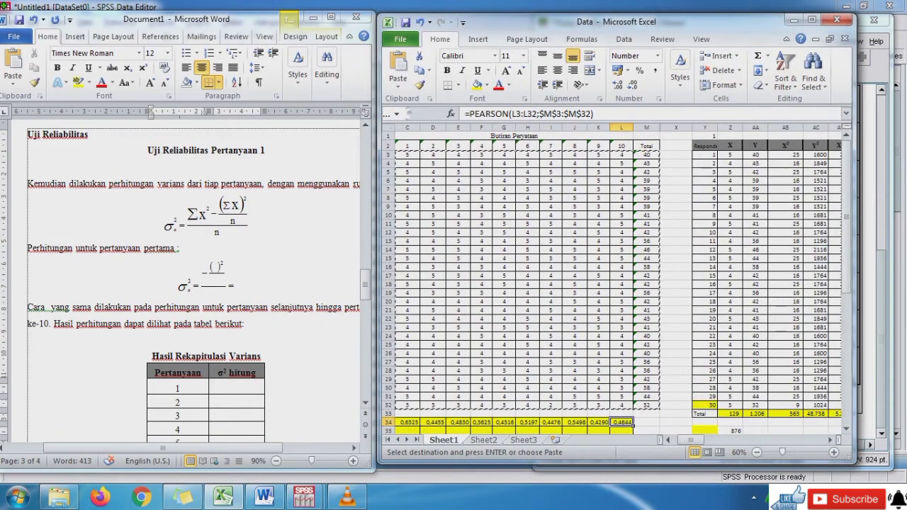
{"action": "mouse_move", "coordinate": [691, 439]}
{"action": "left_mouse_down"}
{"action": "mouse_move", "coordinate": [711, 440]}
{"action": "mouse_move", "coordinate": [700, 440]}
{"action": "left_mouse_up"}
{"action": "left_click_drag", "start_coordinate": [560, 145], "coordinate": [682, 405]}
- Switch to Word and copy the entire Uji Validitas Pertanyaan 1 table at the start of the document
{"action": "key", "text": "alt+Tab"}
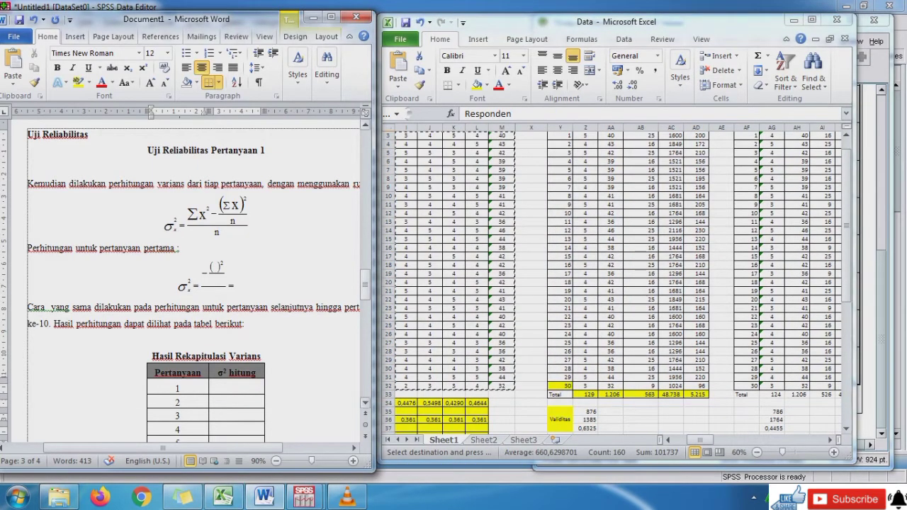
{"action": "left_click_drag", "start_coordinate": [365, 285], "coordinate": [365, 142]}
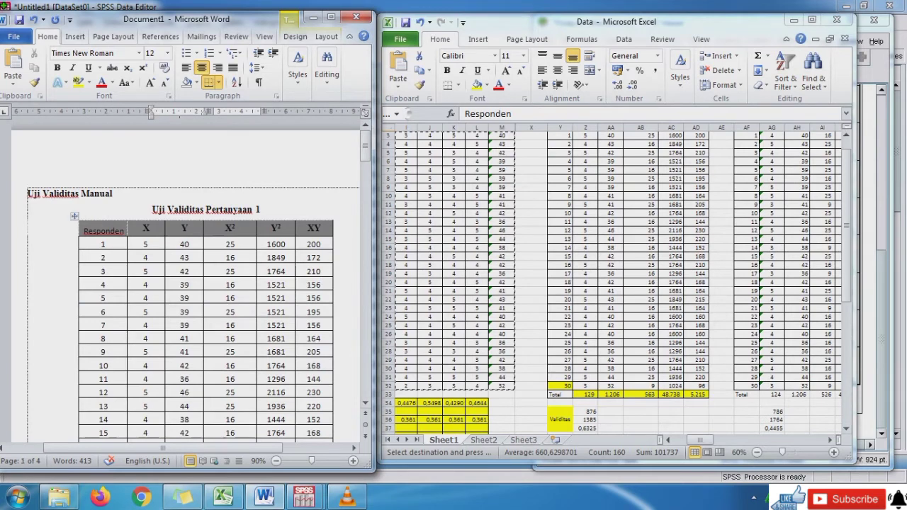
{"action": "left_click", "coordinate": [74, 217]}
{"action": "key", "text": "ctrl+c"}
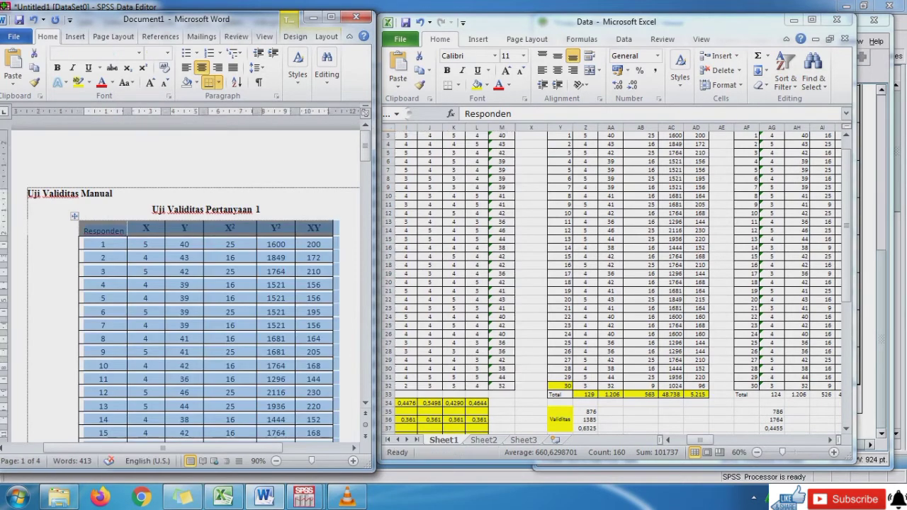
- Paste the copied question 1 table on the blank line under the Uji Reliabilitas Pertanyaan 1 heading
{"action": "left_click_drag", "start_coordinate": [365, 150], "coordinate": [365, 270]}
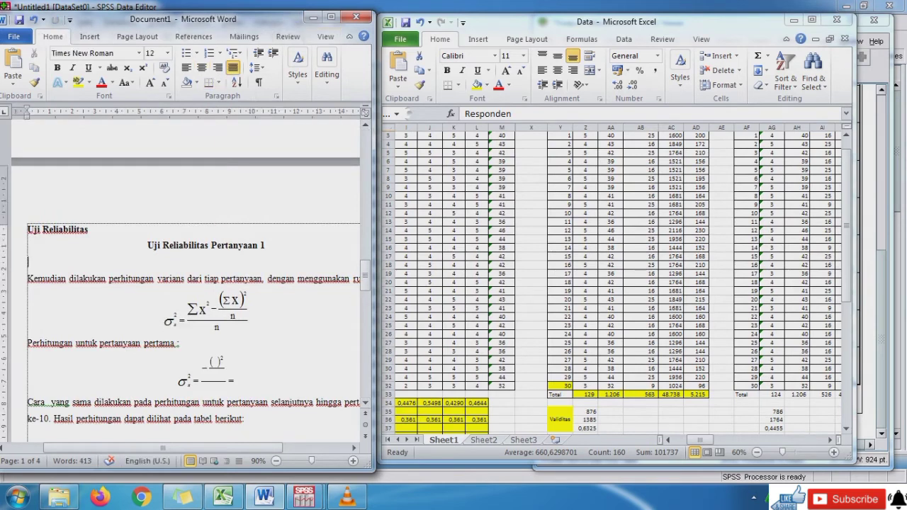
{"action": "key", "text": "ctrl+v"}
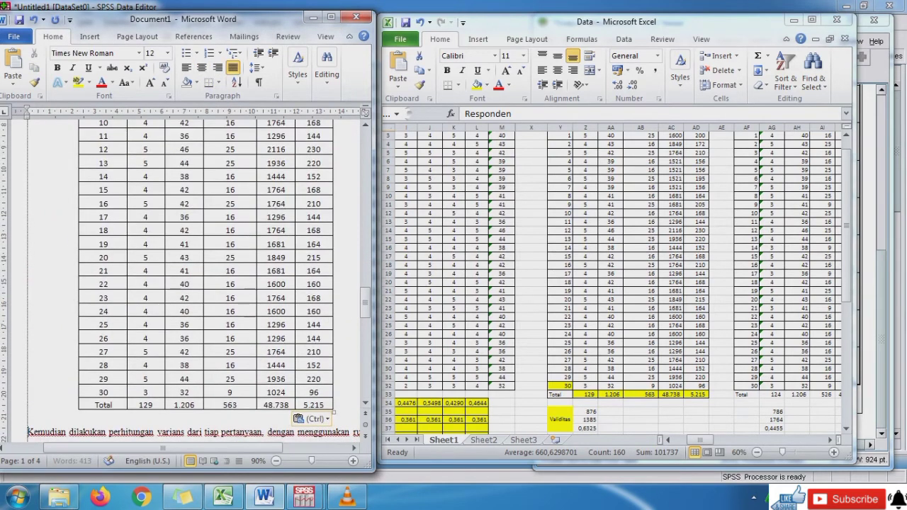
{"action": "scroll", "coordinate": [184, 283], "scroll_direction": "down", "scroll_amount": 7}
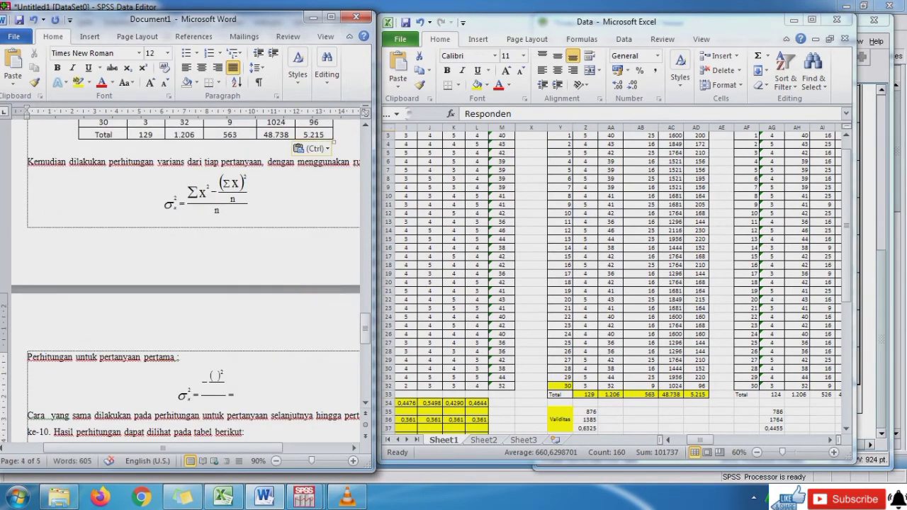
- Check the formula behind Z42 in Excel, and enter 563 as the ΣX² value in Word's variance equation for pertanyaan pertama
{"action": "left_click", "coordinate": [206, 387]}
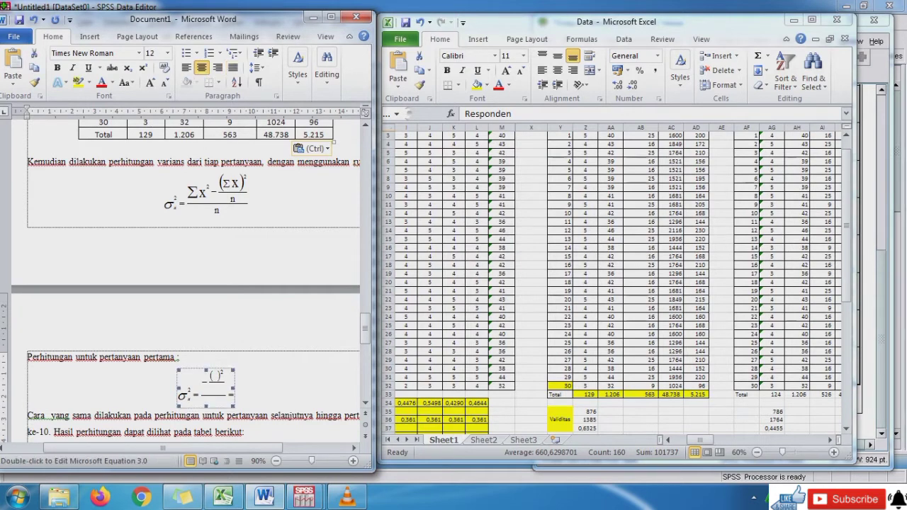
{"action": "left_click_drag", "start_coordinate": [365, 324], "coordinate": [365, 291]}
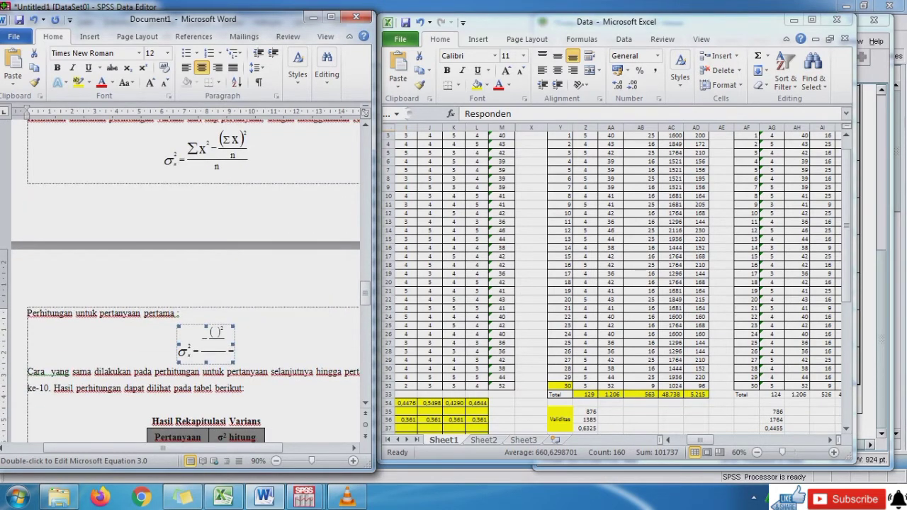
{"action": "double_click", "coordinate": [206, 344]}
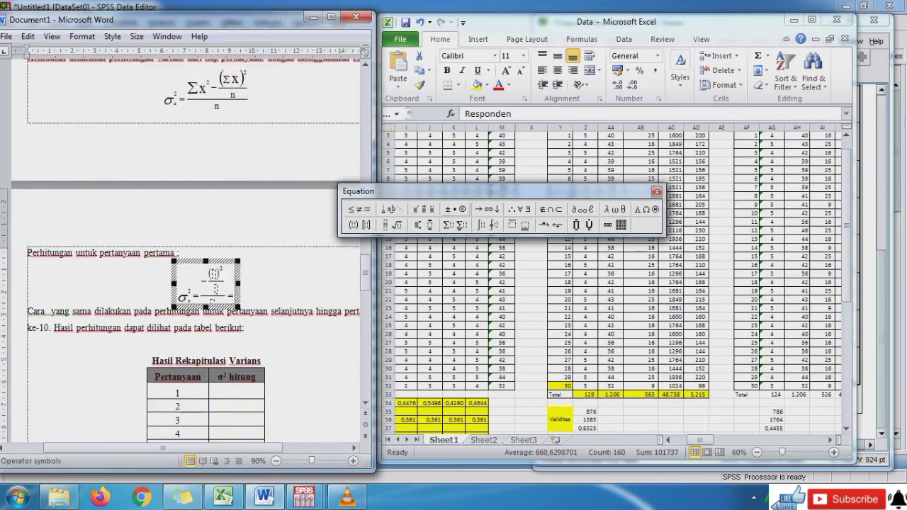
{"action": "left_click", "coordinate": [657, 192]}
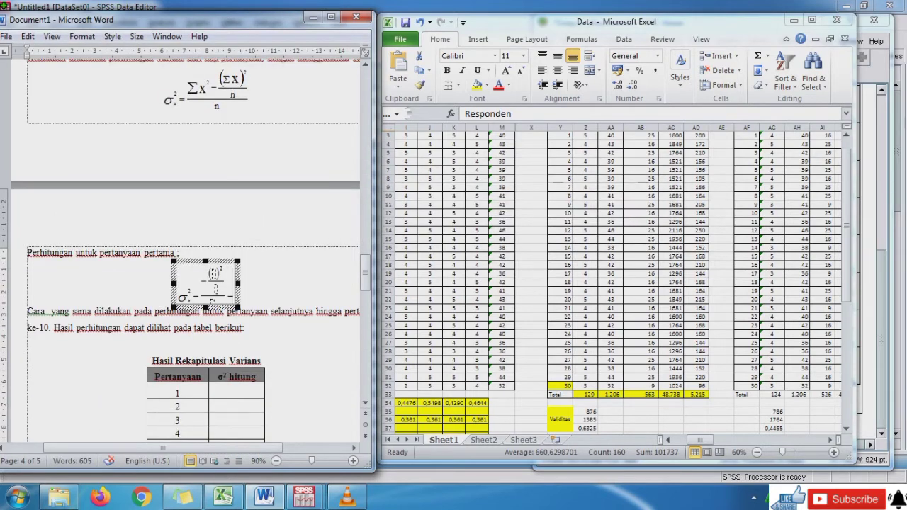
{"action": "left_click", "coordinate": [638, 250]}
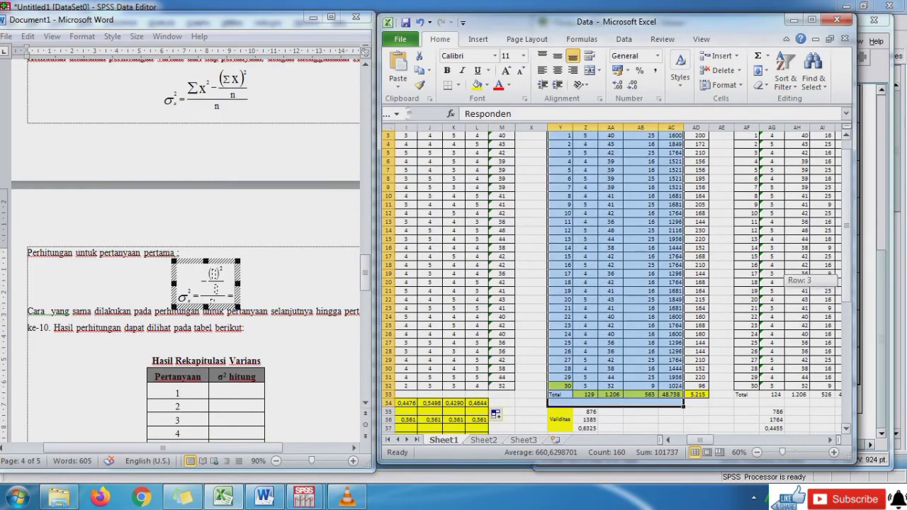
{"action": "scroll", "coordinate": [616, 283], "scroll_direction": "down", "scroll_amount": 6}
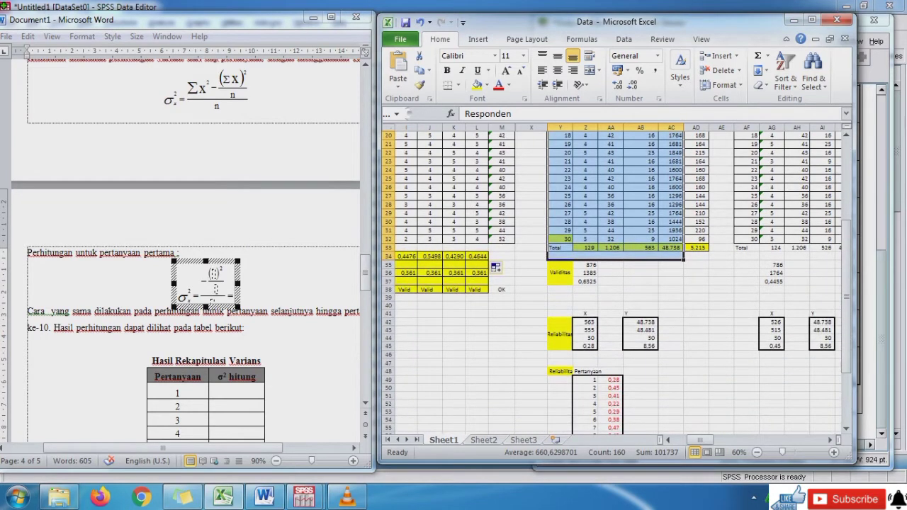
{"action": "left_click", "coordinate": [594, 322]}
{"action": "double_click", "coordinate": [595, 322]}
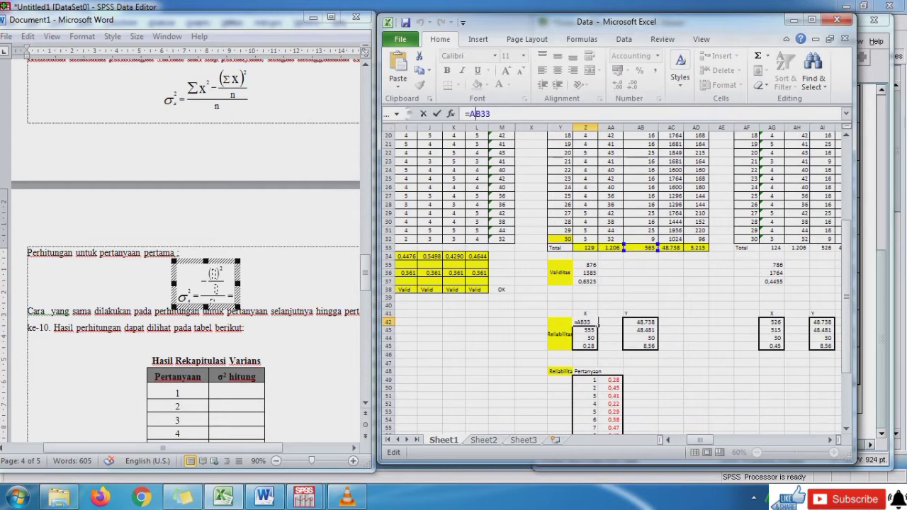
{"action": "left_click", "coordinate": [231, 286]}
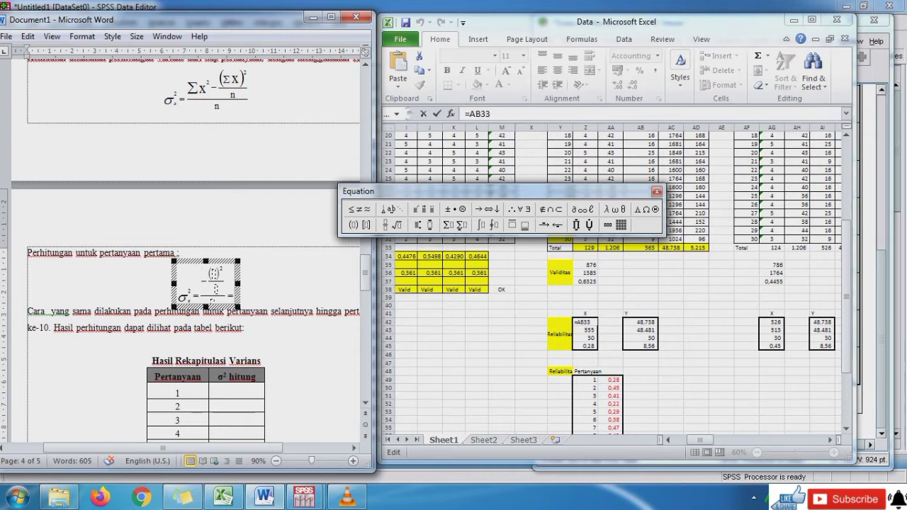
{"action": "type", "text": "5"}
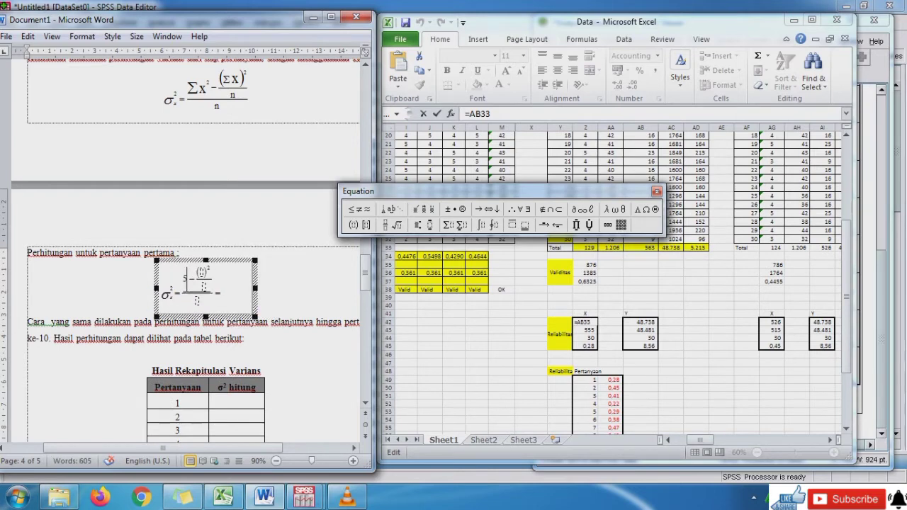
{"action": "type", "text": "63"}
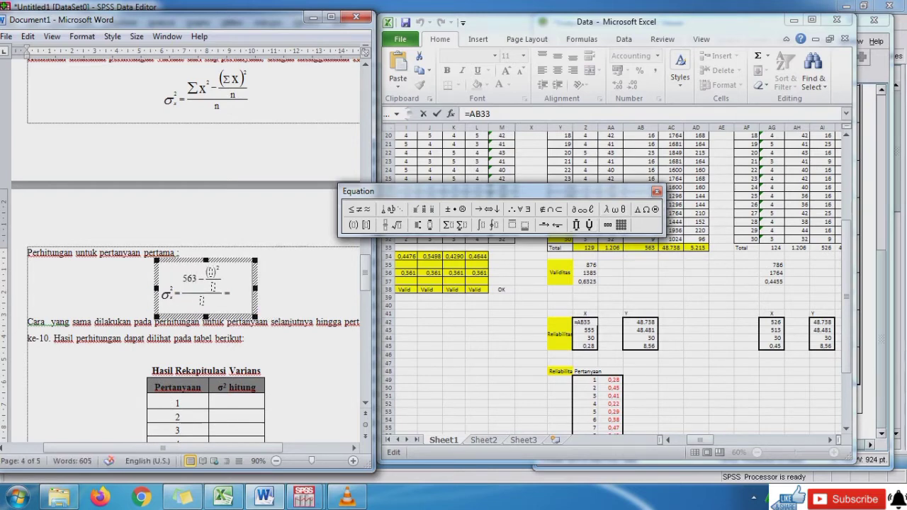
- Switch to Excel and make the X² total in AB33 bold with an olive green fill
{"action": "left_click", "coordinate": [657, 192]}
{"action": "left_click", "coordinate": [469, 114]}
{"action": "left_click", "coordinate": [641, 248]}
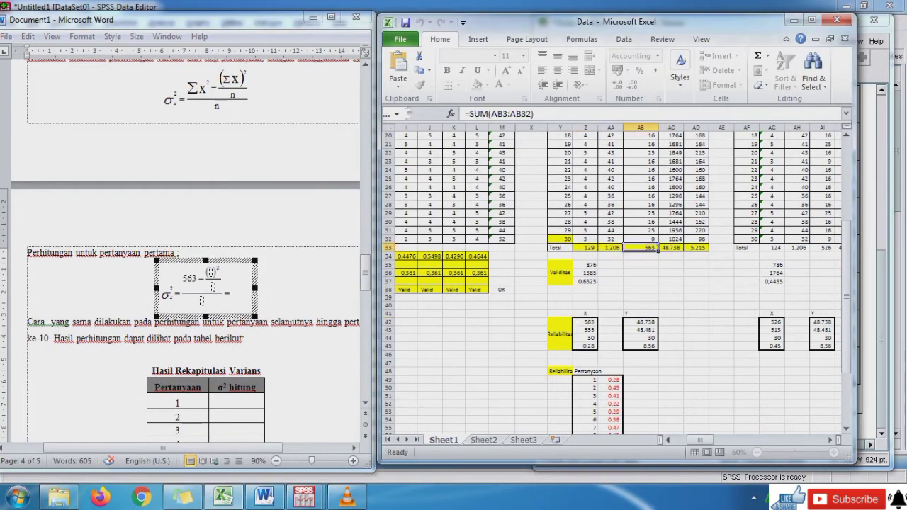
{"action": "left_click", "coordinate": [641, 281]}
{"action": "left_click", "coordinate": [641, 248]}
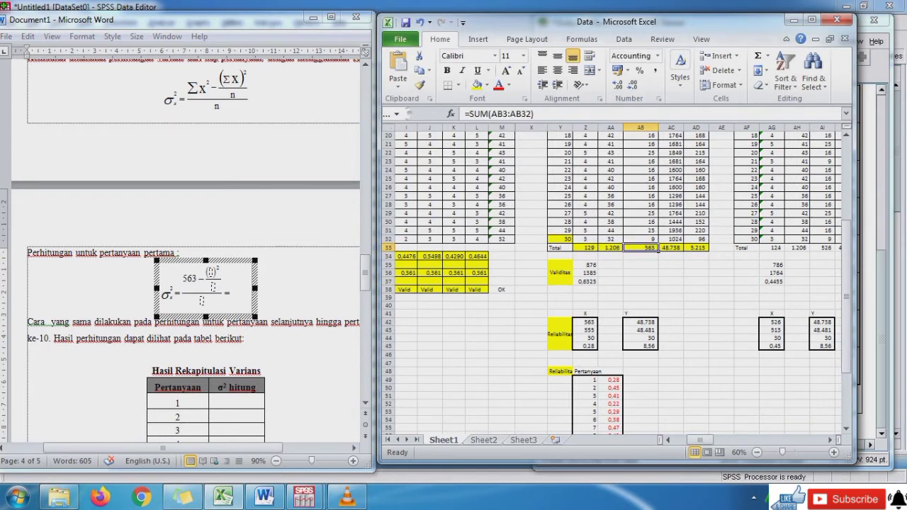
{"action": "key", "text": "ctrl+b"}
{"action": "left_click", "coordinate": [486, 85]}
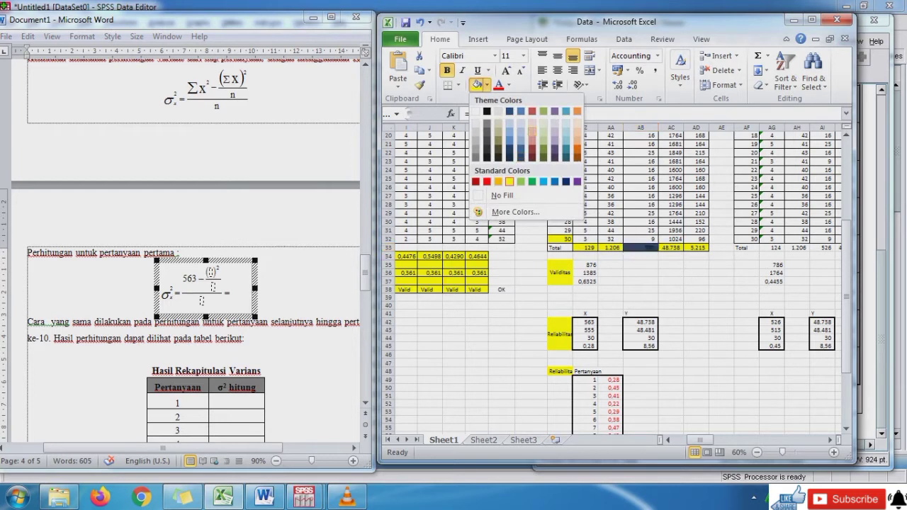
{"action": "left_click", "coordinate": [544, 111]}
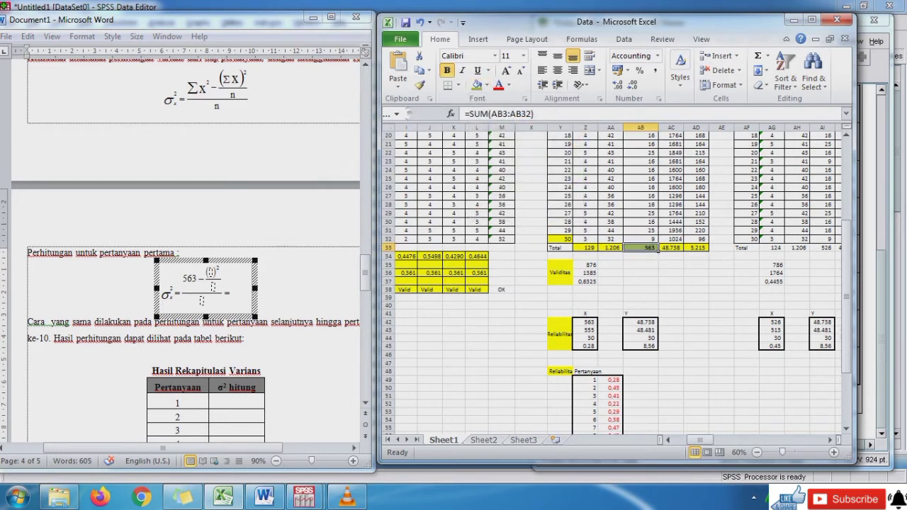
- Check the Z43 formula in Excel, and complete the inner fraction of Word's variance equation as (129)² over 30
{"action": "left_click", "coordinate": [595, 322]}
{"action": "left_click", "coordinate": [596, 331]}
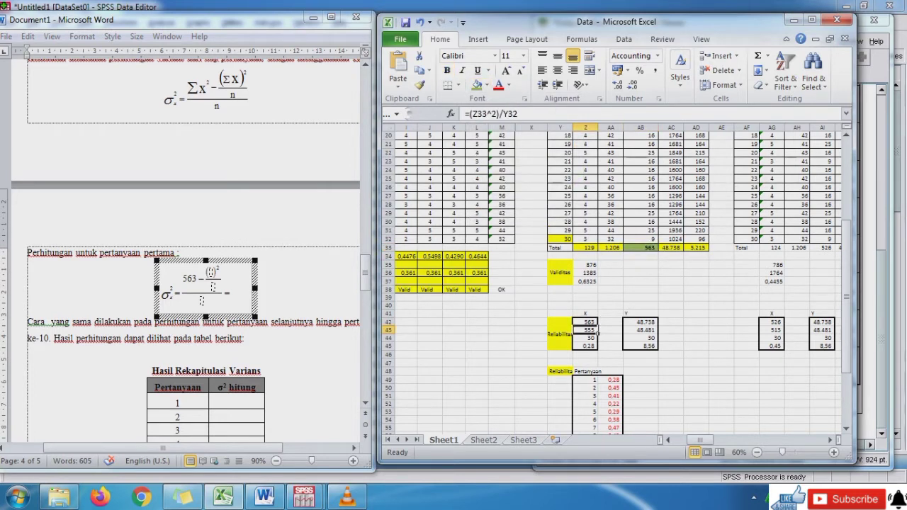
{"action": "double_click", "coordinate": [597, 331]}
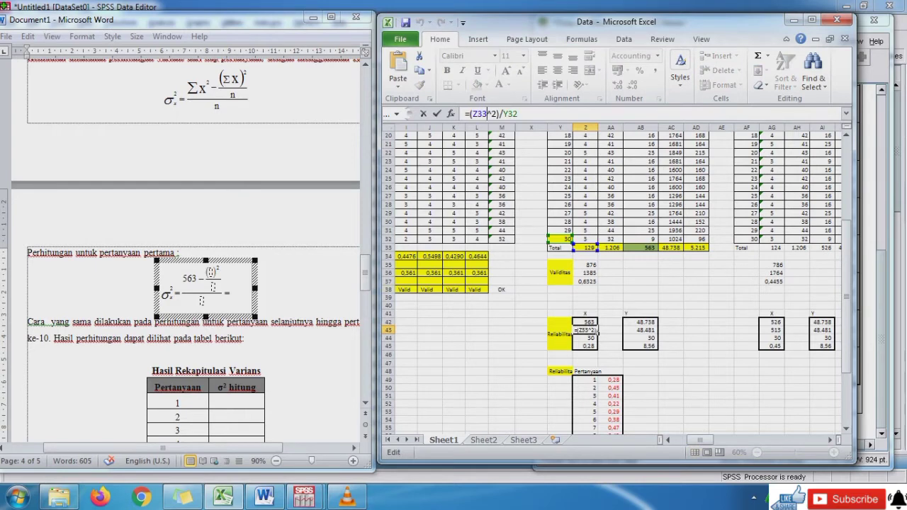
{"action": "key", "text": "Escape"}
{"action": "left_click", "coordinate": [211, 273]}
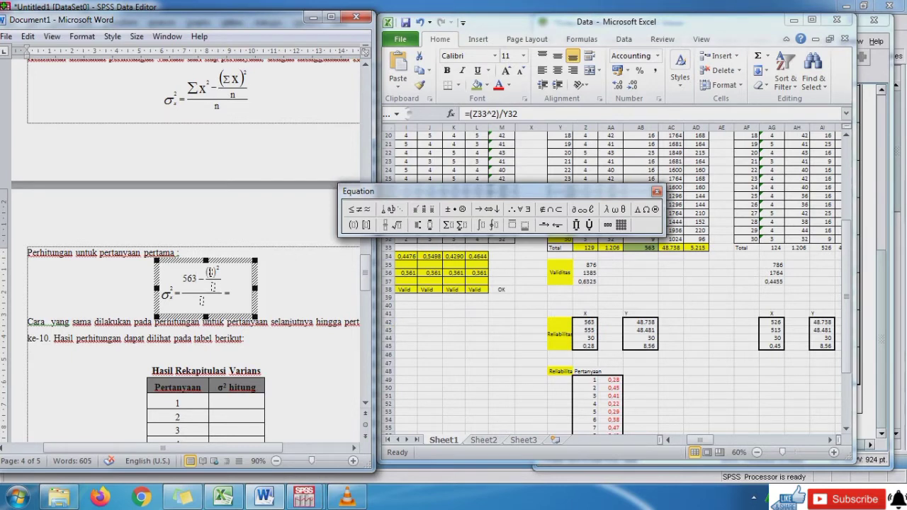
{"action": "type", "text": "129)²/"}
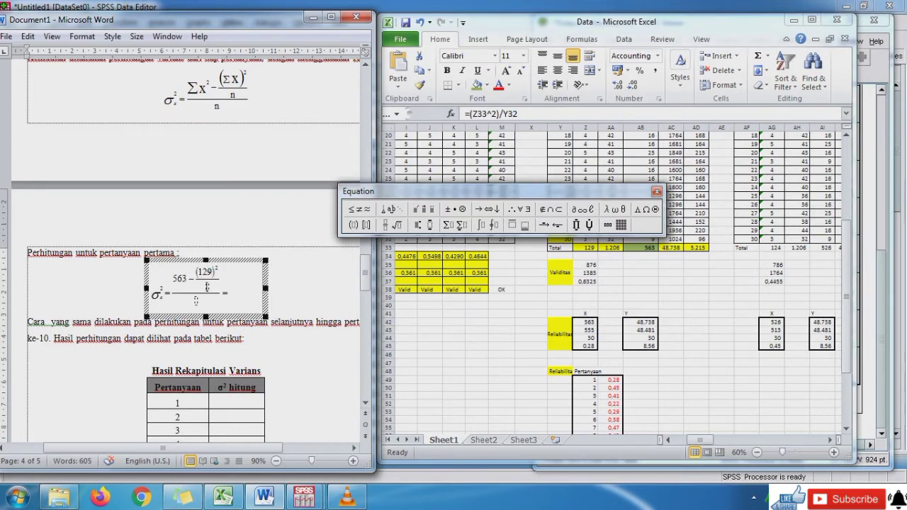
{"action": "type", "text": "30"}
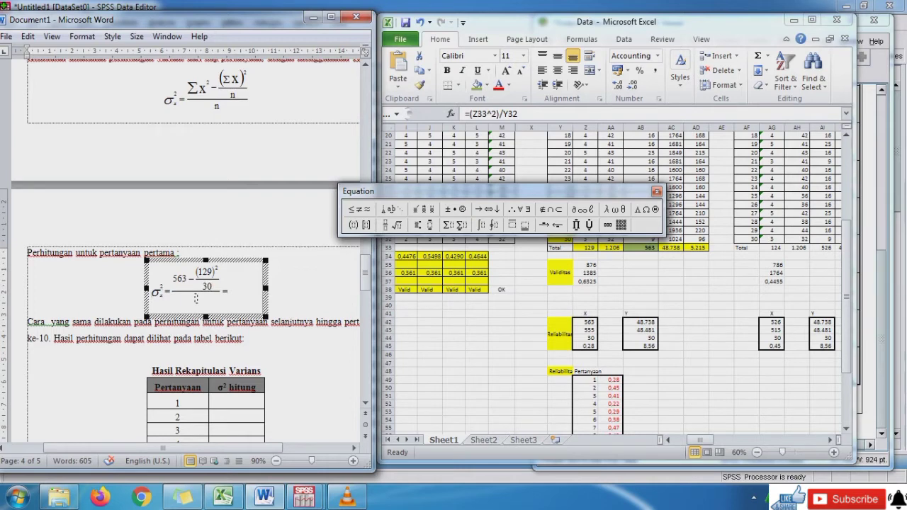
- Apply the same olive green fill to the respondent count in Y32 and the X total in Z33 in Excel
{"action": "left_click", "coordinate": [586, 330]}
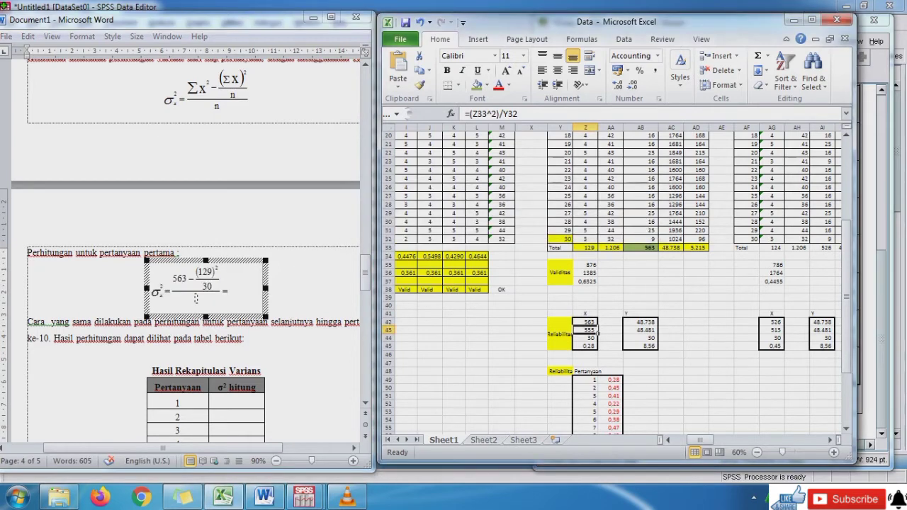
{"action": "left_click", "coordinate": [567, 239]}
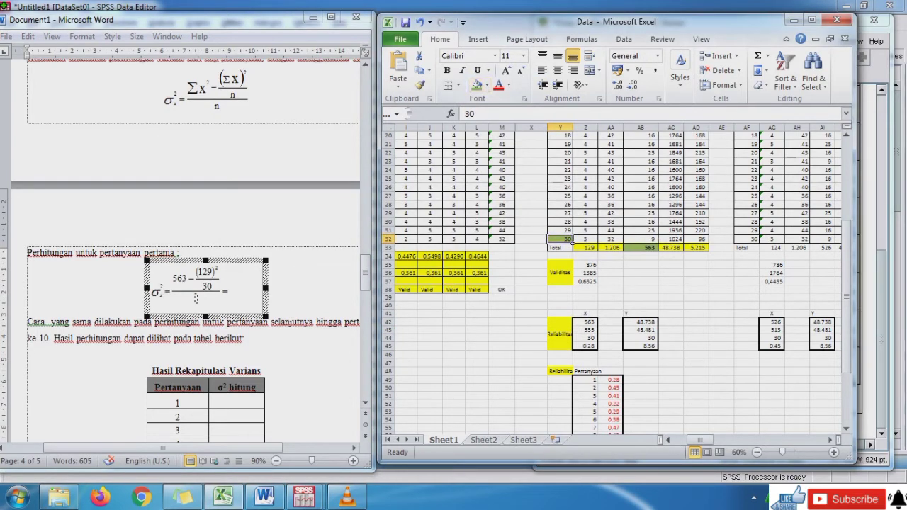
{"action": "left_click", "coordinate": [585, 248]}
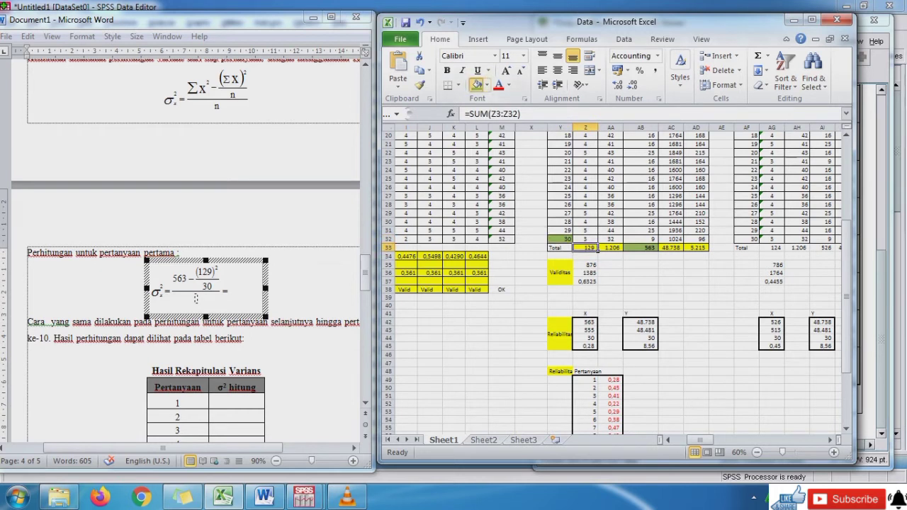
{"action": "left_click", "coordinate": [476, 85]}
{"action": "left_click", "coordinate": [610, 297]}
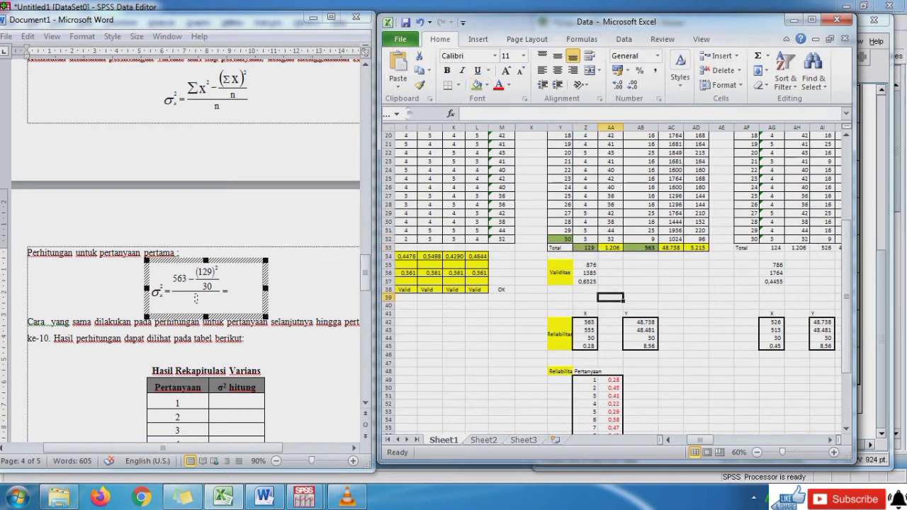
- Check the Z45 formula in Excel, and finish Word's variance equation with the main denominator 30 and the result 0,28
{"action": "left_click", "coordinate": [588, 346]}
{"action": "double_click", "coordinate": [597, 348]}
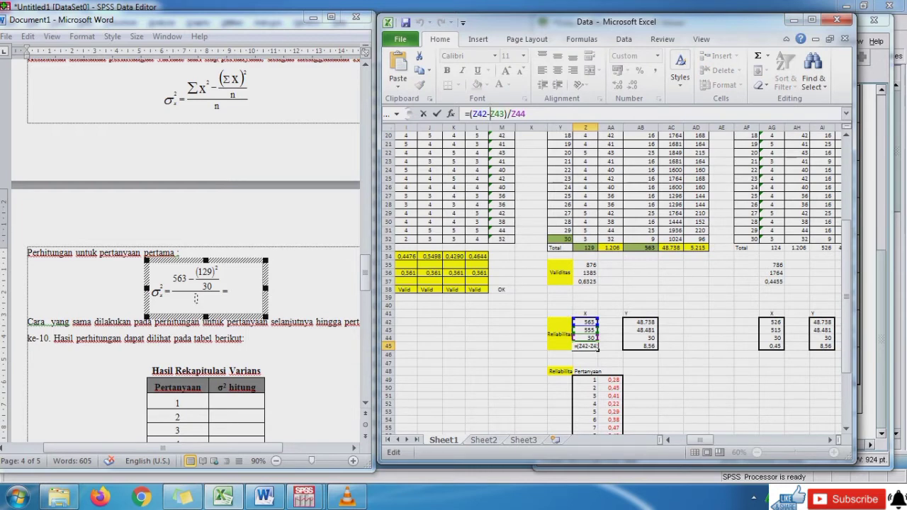
{"action": "key", "text": "Escape"}
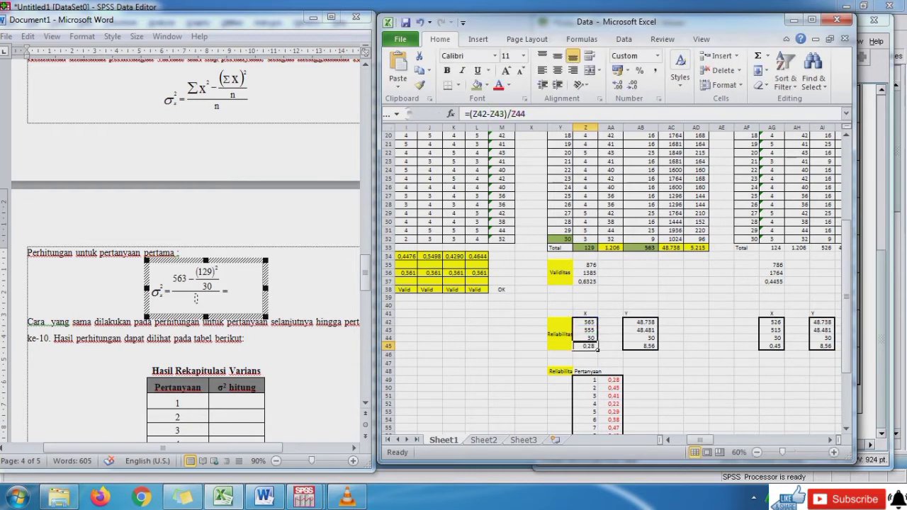
{"action": "left_click", "coordinate": [196, 298]}
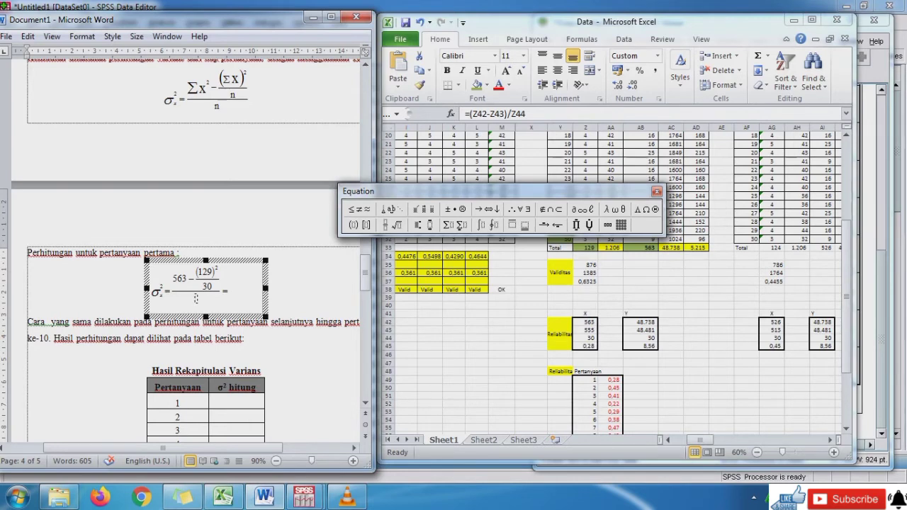
{"action": "left_click", "coordinate": [595, 347]}
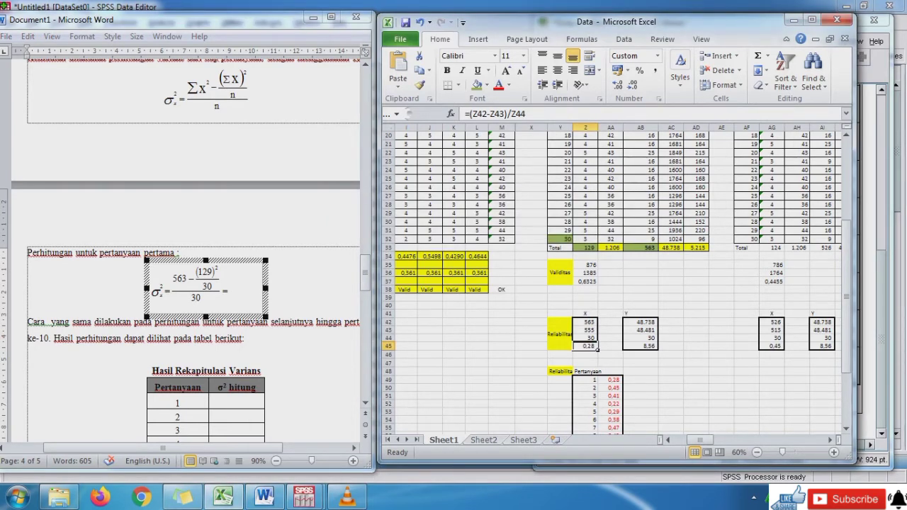
{"action": "left_click", "coordinate": [196, 298]}
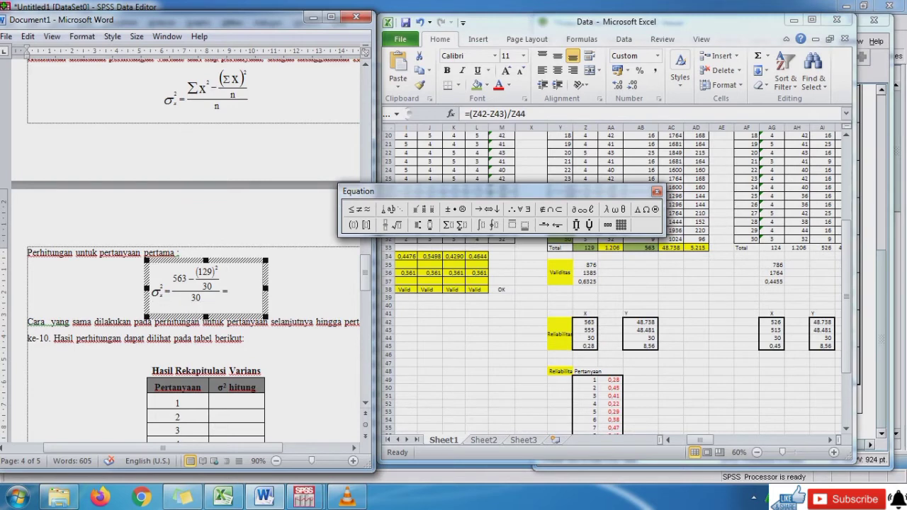
{"action": "type", "text": "0,28"}
{"action": "key", "text": "Escape"}
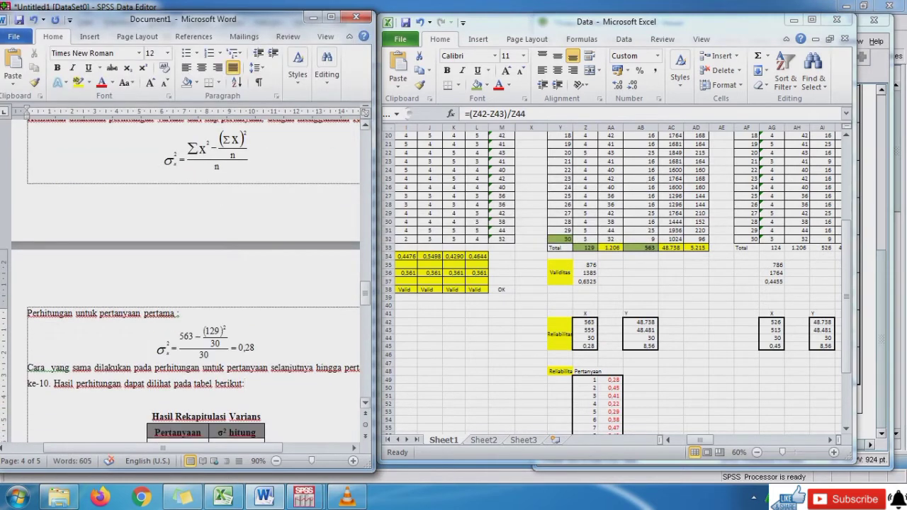
- Apply the olive green fill to the X reliability blocks Z42:Z45 and AG42:AG45 in Excel
{"action": "left_click_drag", "start_coordinate": [365, 292], "coordinate": [365, 309]}
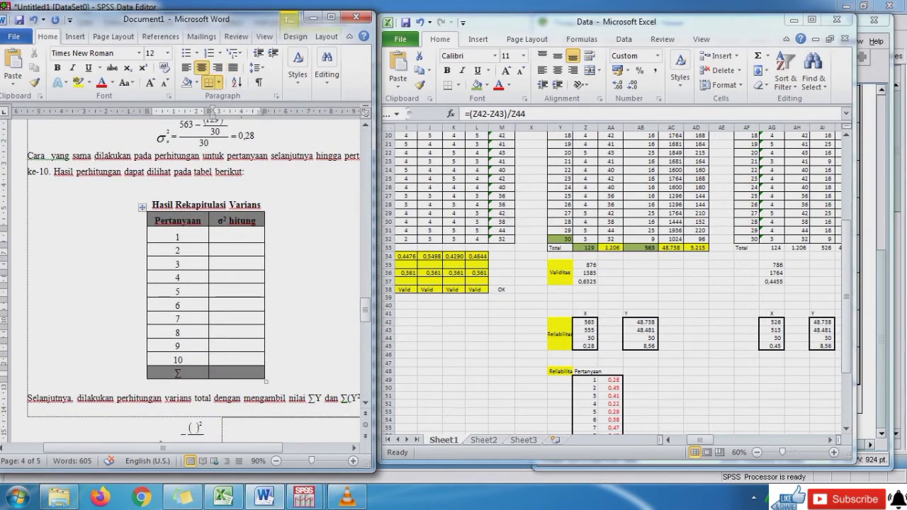
{"action": "left_click", "coordinate": [585, 345]}
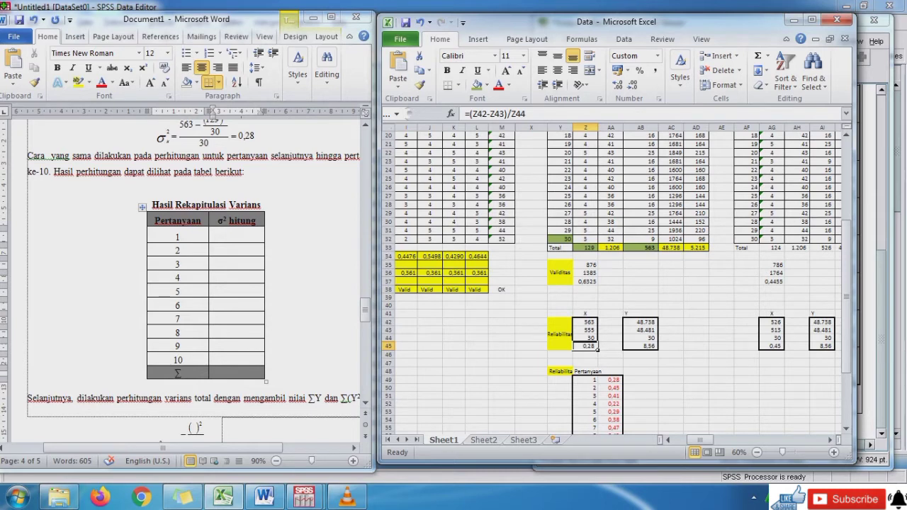
{"action": "left_click_drag", "start_coordinate": [586, 322], "coordinate": [585, 346]}
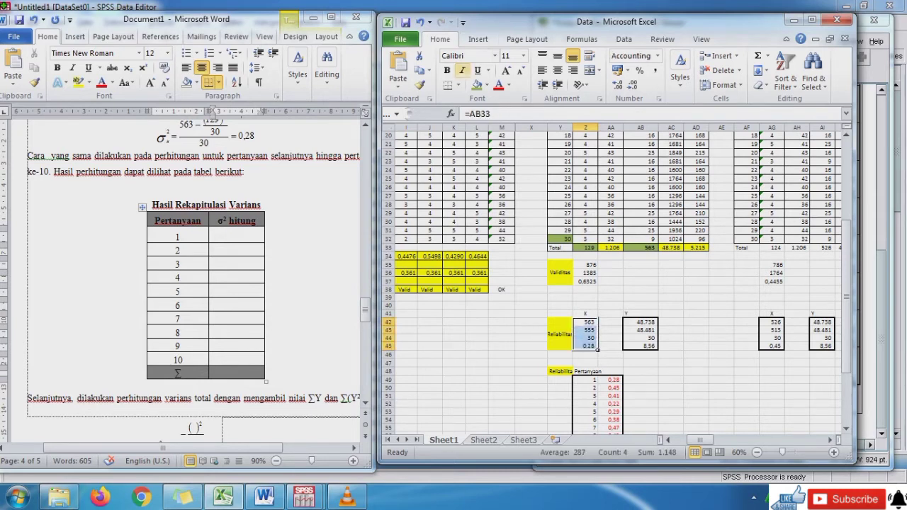
{"action": "left_click", "coordinate": [476, 84]}
{"action": "left_click_drag", "start_coordinate": [772, 322], "coordinate": [771, 345]}
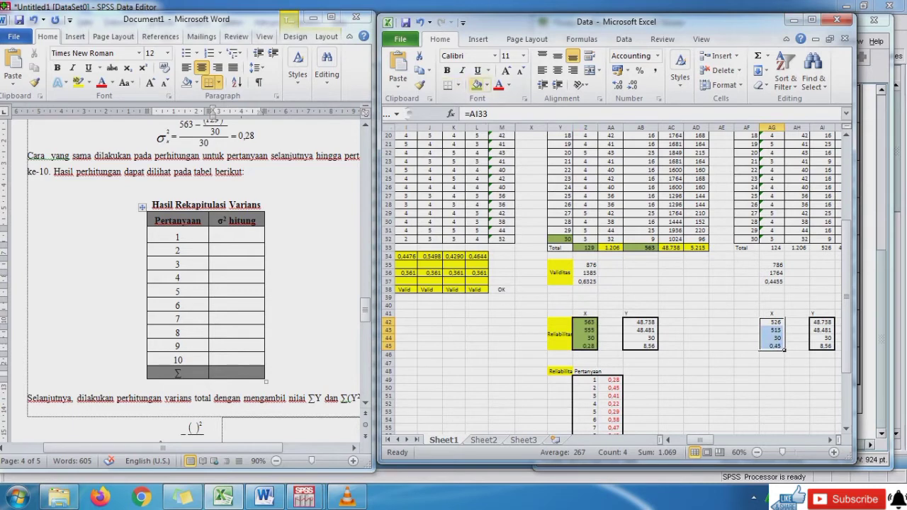
{"action": "left_click", "coordinate": [476, 85]}
- In Word's variance recap table, enter 0,28 for question 1 and 0,45 for question 2
{"action": "left_click", "coordinate": [237, 237]}
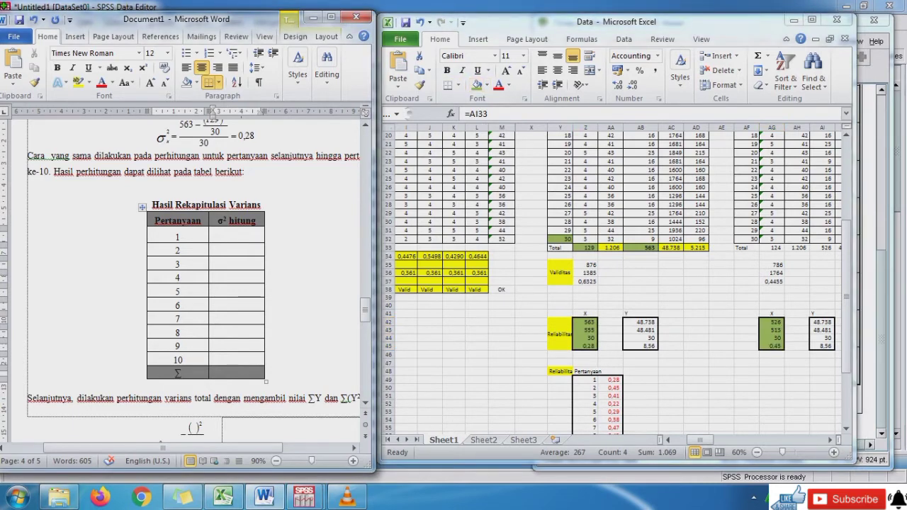
{"action": "type", "text": "0,28"}
{"action": "key", "text": "Down"}
{"action": "type", "text": "0,45"}
- Switch to Excel and fill question 3's X reliability block AN42:AN45 with olive green
{"action": "key", "text": "alt+Tab"}
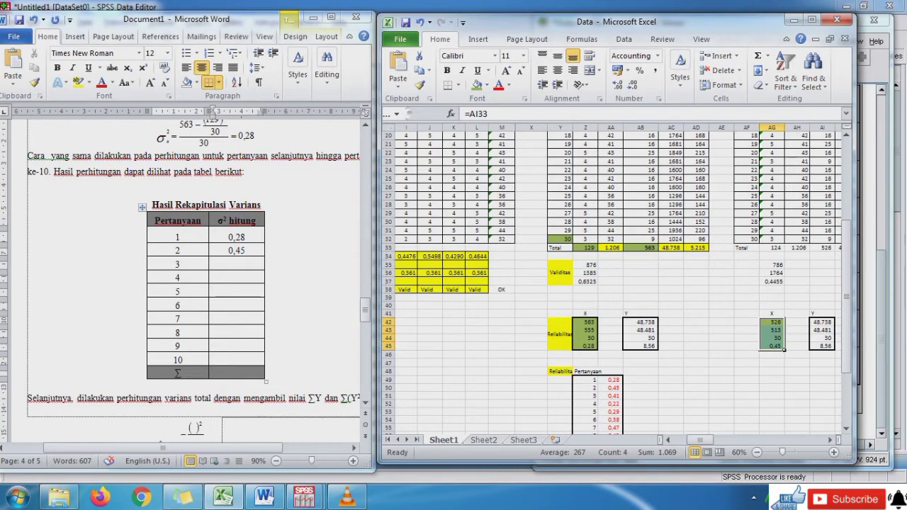
{"action": "key", "text": "Right"}
{"action": "key", "text": "Right"}
{"action": "key", "text": "Right"}
{"action": "key", "text": "Right"}
{"action": "key", "text": "Right"}
{"action": "key", "text": "Right"}
{"action": "key", "text": "Right"}
{"action": "key", "text": "Right"}
{"action": "key", "text": "Right"}
{"action": "key", "text": "Right"}
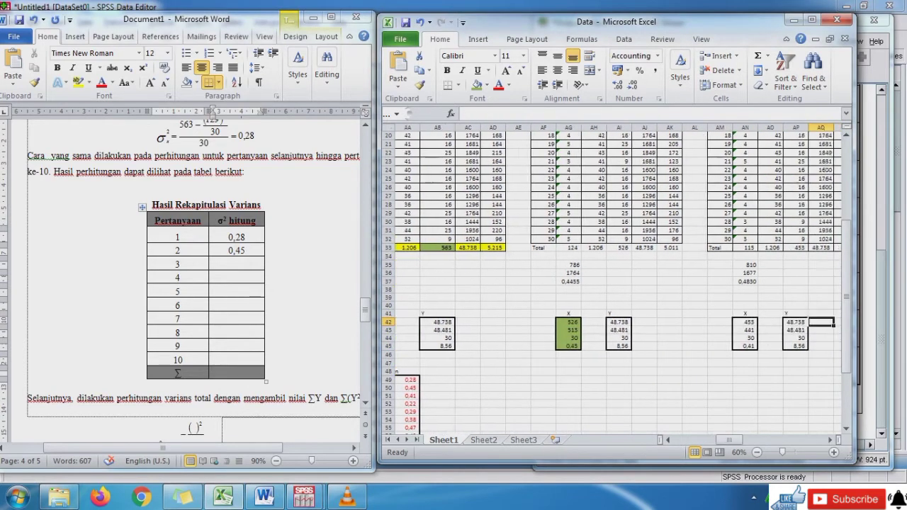
{"action": "key", "text": "Right"}
{"action": "key", "text": "Right"}
{"action": "key", "text": "Right"}
{"action": "key", "text": "Right"}
{"action": "key", "text": "Right"}
{"action": "key", "text": "Right"}
{"action": "key", "text": "Right"}
{"action": "key", "text": "Right"}
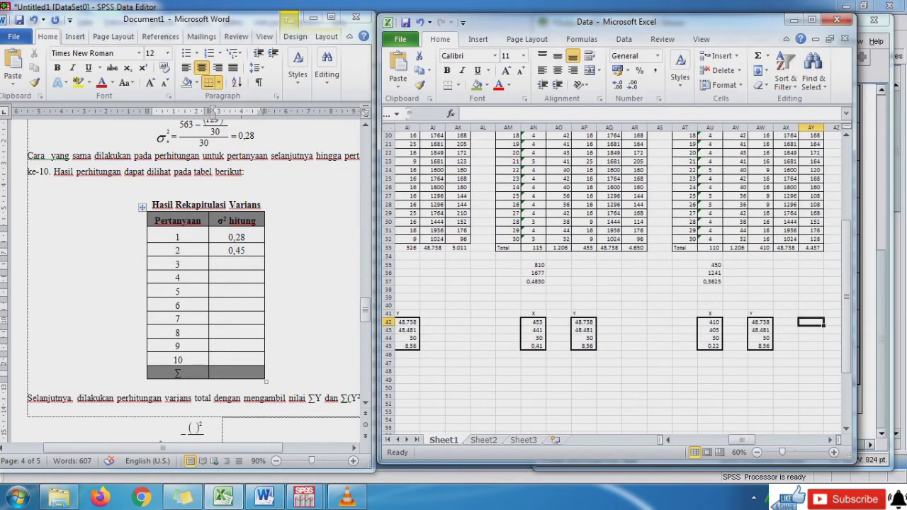
{"action": "left_click_drag", "start_coordinate": [534, 322], "coordinate": [534, 346]}
{"action": "left_click", "coordinate": [476, 85]}
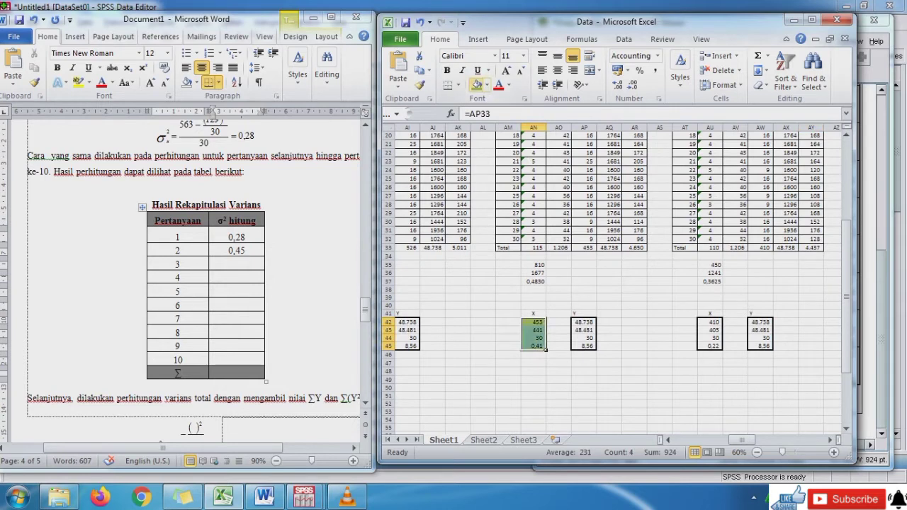
- Enter the variances 0,41 for question 3 and 0,22 for question 4 in Word's recap table
{"action": "left_click", "coordinate": [245, 251]}
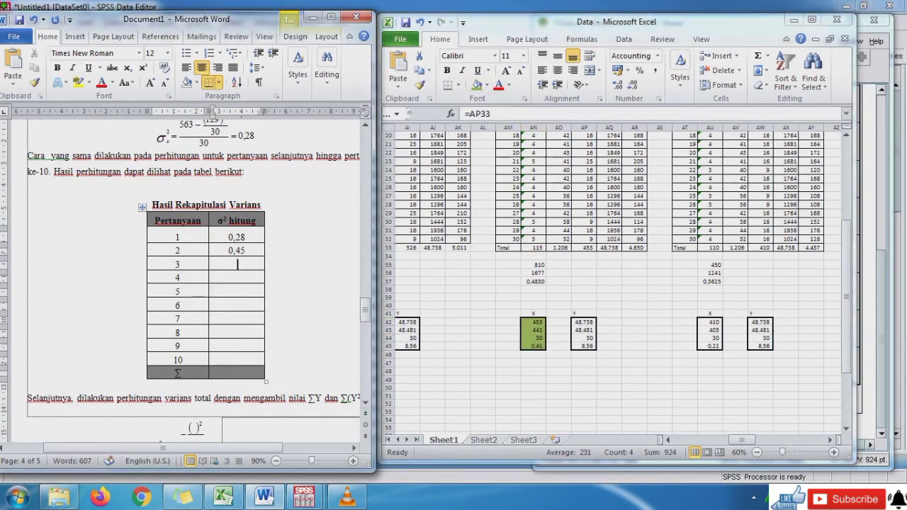
{"action": "type", "text": "0,41"}
{"action": "key", "text": "Down"}
{"action": "type", "text": "0,22"}
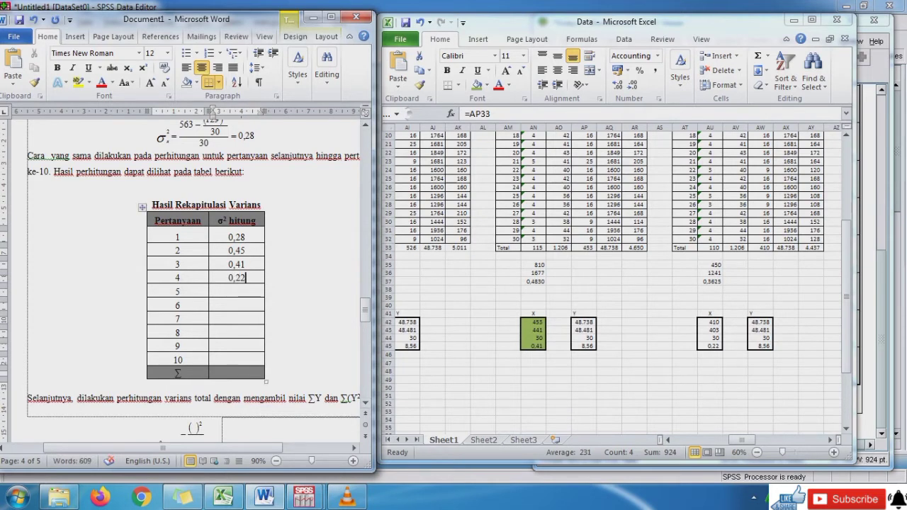
- Switch to Excel and fill question 4's X reliability block AU42:AU45 with olive green
{"action": "key", "text": "alt+Tab"}
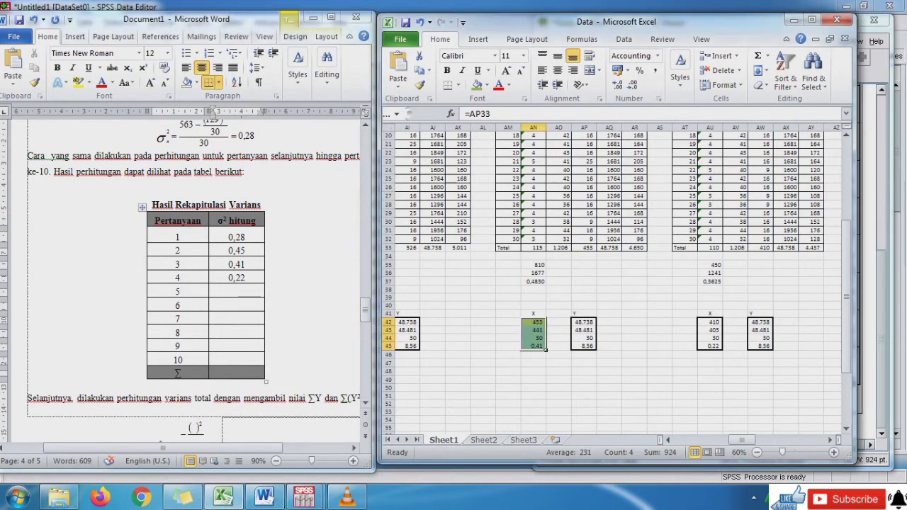
{"action": "left_click_drag", "start_coordinate": [710, 322], "coordinate": [709, 345]}
{"action": "left_click", "coordinate": [476, 84]}
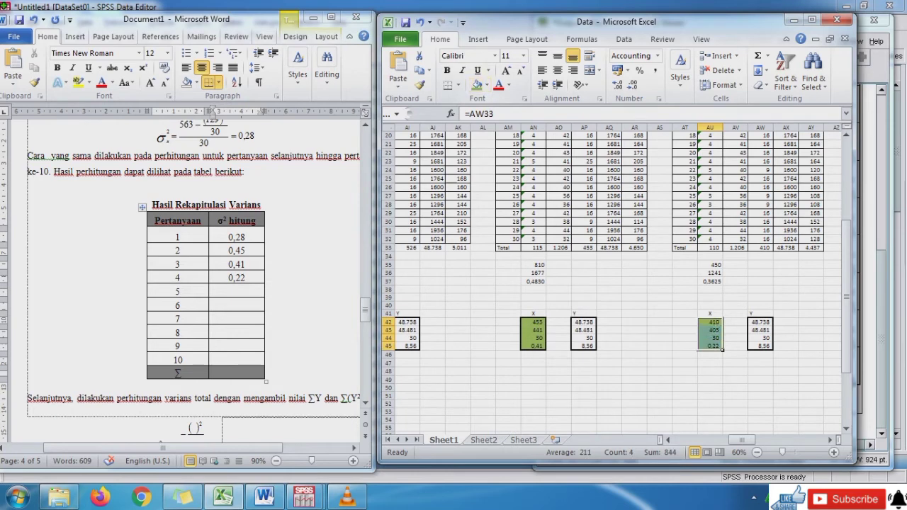
- Apply the olive green fill to question 5's X reliability block, BB42:BB45, in Excel
{"action": "left_click", "coordinate": [685, 380]}
{"action": "key", "text": "Right"}
{"action": "key", "text": "Right"}
{"action": "key", "text": "Right"}
{"action": "key", "text": "Right"}
{"action": "key", "text": "Right"}
{"action": "key", "text": "Right"}
{"action": "key", "text": "Right"}
{"action": "key", "text": "Right"}
{"action": "key", "text": "Right"}
{"action": "key", "text": "Right"}
{"action": "key", "text": "Right"}
{"action": "key", "text": "Right"}
{"action": "key", "text": "Right"}
{"action": "key", "text": "Right"}
{"action": "key", "text": "Right"}
{"action": "key", "text": "Right"}
{"action": "key", "text": "Right"}
{"action": "key", "text": "Right"}
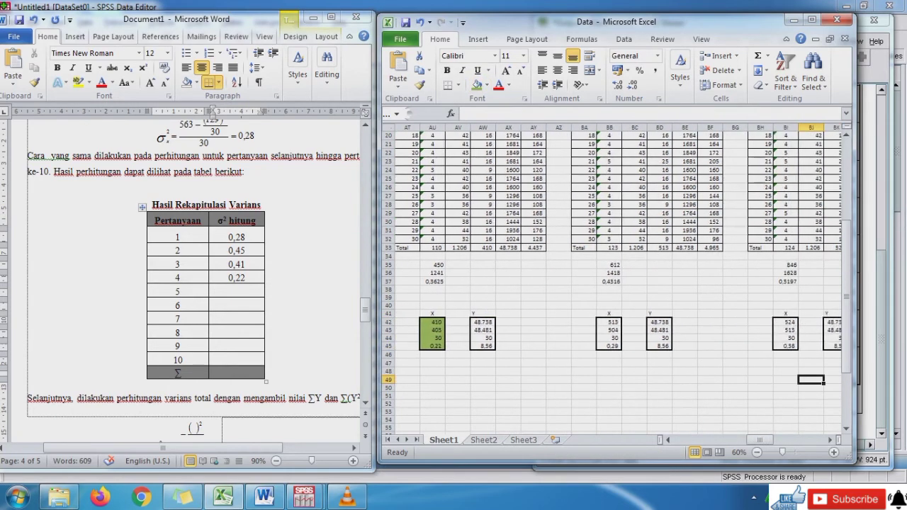
{"action": "key", "text": "Right"}
{"action": "key", "text": "Right"}
{"action": "key", "text": "Left"}
{"action": "key", "text": "Left"}
{"action": "key", "text": "Left"}
{"action": "key", "text": "Left"}
{"action": "key", "text": "Left"}
{"action": "key", "text": "Left"}
{"action": "key", "text": "Left"}
{"action": "key", "text": "Left"}
{"action": "key", "text": "Left"}
{"action": "key", "text": "Left"}
{"action": "key", "text": "Left"}
{"action": "key", "text": "Left"}
{"action": "key", "text": "Left"}
{"action": "key", "text": "Left"}
{"action": "key", "text": "Left"}
{"action": "key", "text": "Left"}
{"action": "key", "text": "Left"}
{"action": "key", "text": "Left"}
{"action": "key", "text": "Left"}
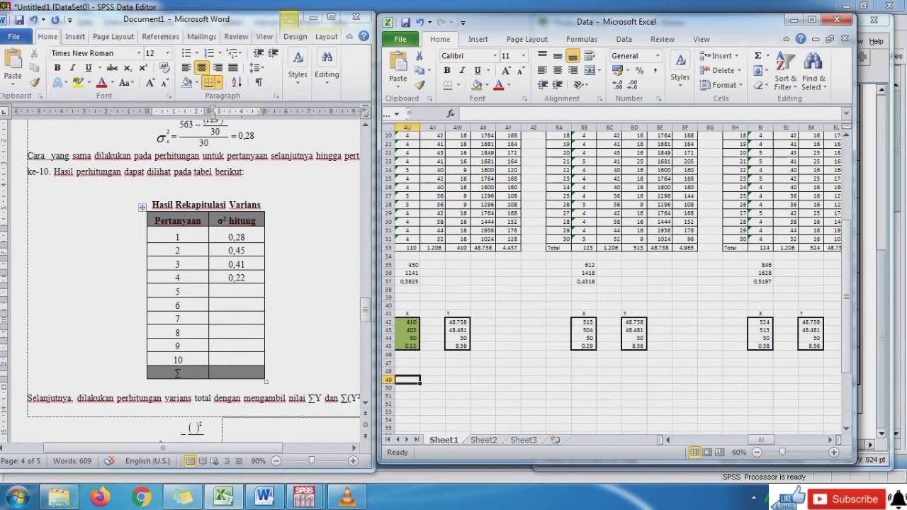
{"action": "left_click_drag", "start_coordinate": [584, 323], "coordinate": [584, 346]}
{"action": "left_click", "coordinate": [477, 85]}
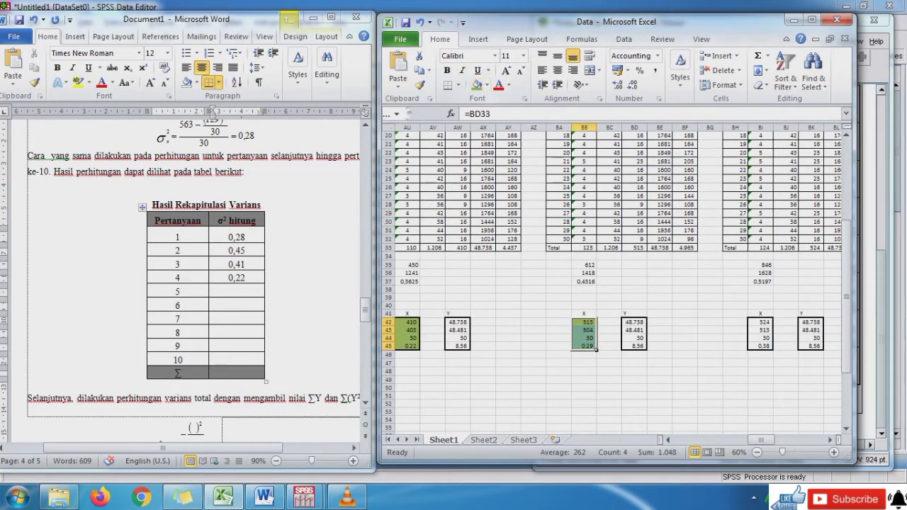
- Switch to Word and enter variances 0,29 for question 5 and 0,38 for question 6 in the recap table
{"action": "key", "text": "alt+Tab"}
{"action": "type", "text": "0,29"}
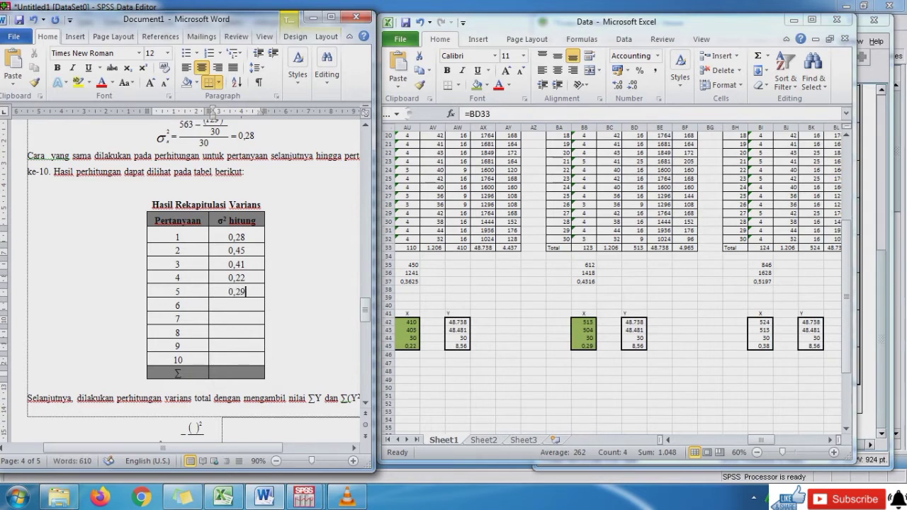
{"action": "key", "text": "Down"}
{"action": "type", "text": "0,38"}
- Switch to Excel and fill question 6's X reliability block BI42:BI45 with olive green
{"action": "key", "text": "alt+Tab"}
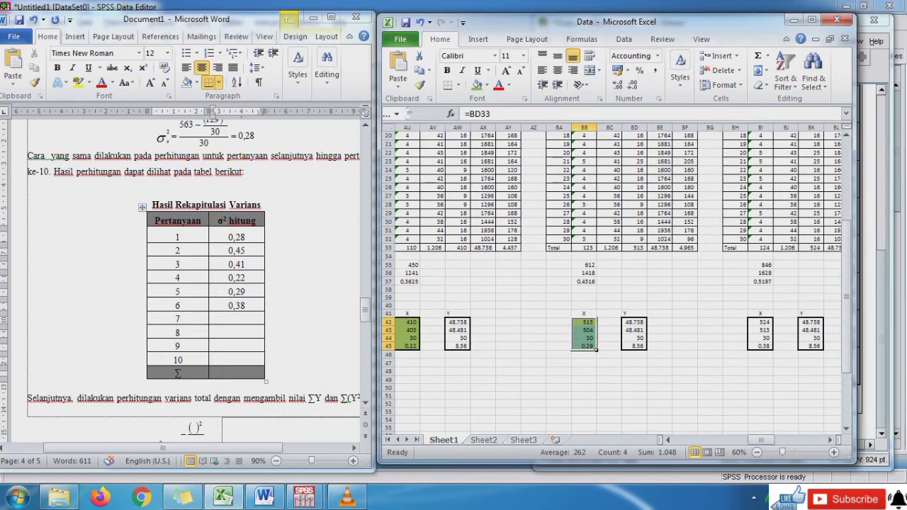
{"action": "left_click_drag", "start_coordinate": [761, 322], "coordinate": [760, 346]}
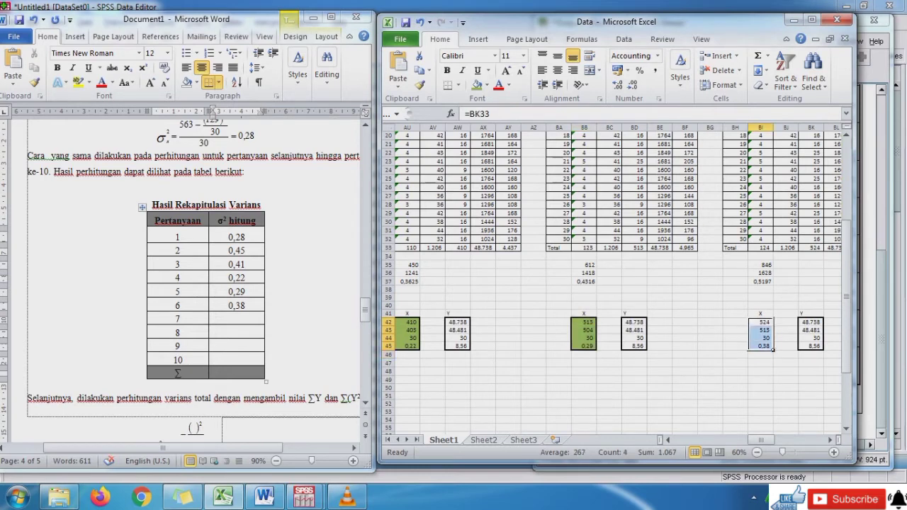
{"action": "left_click", "coordinate": [477, 85]}
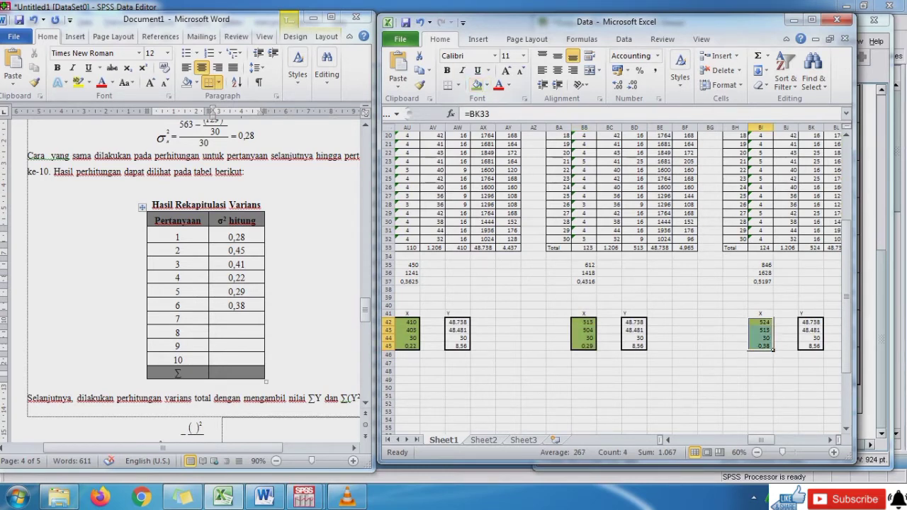
- Look up question 7's X variance in Excel and enter 0,47 for it in Word's recap table
{"action": "left_click", "coordinate": [685, 380]}
{"action": "key", "text": "Right"}
{"action": "key", "text": "Right"}
{"action": "key", "text": "Right"}
{"action": "key", "text": "Right"}
{"action": "key", "text": "Right"}
{"action": "key", "text": "Right"}
{"action": "key", "text": "Right"}
{"action": "key", "text": "Right"}
{"action": "key", "text": "Right"}
{"action": "key", "text": "Right"}
{"action": "key", "text": "Right"}
{"action": "key", "text": "Right"}
{"action": "key", "text": "Right"}
{"action": "key", "text": "Right"}
{"action": "key", "text": "Right"}
{"action": "key", "text": "Right"}
{"action": "key", "text": "Right"}
{"action": "key", "text": "Right"}
{"action": "key", "text": "Right"}
{"action": "key", "text": "Right"}
{"action": "key", "text": "Right"}
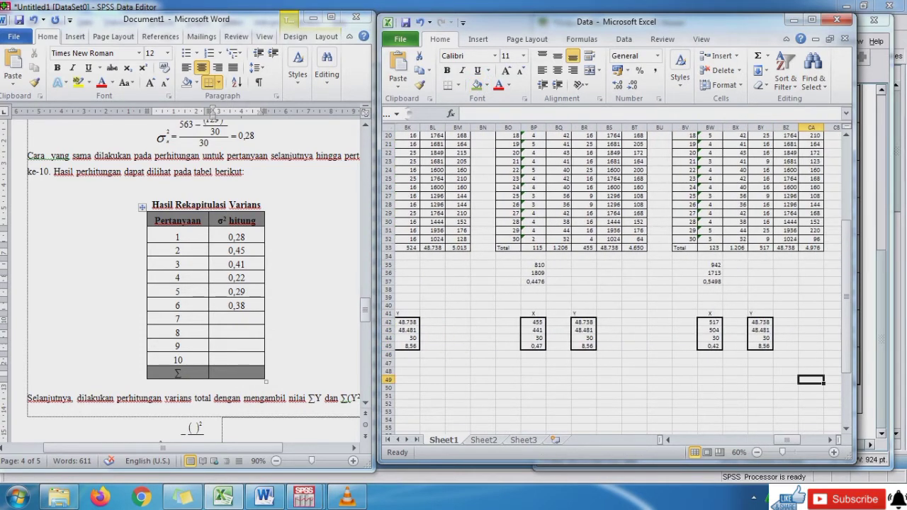
{"action": "key", "text": "alt+Tab"}
{"action": "type", "text": "0,"}
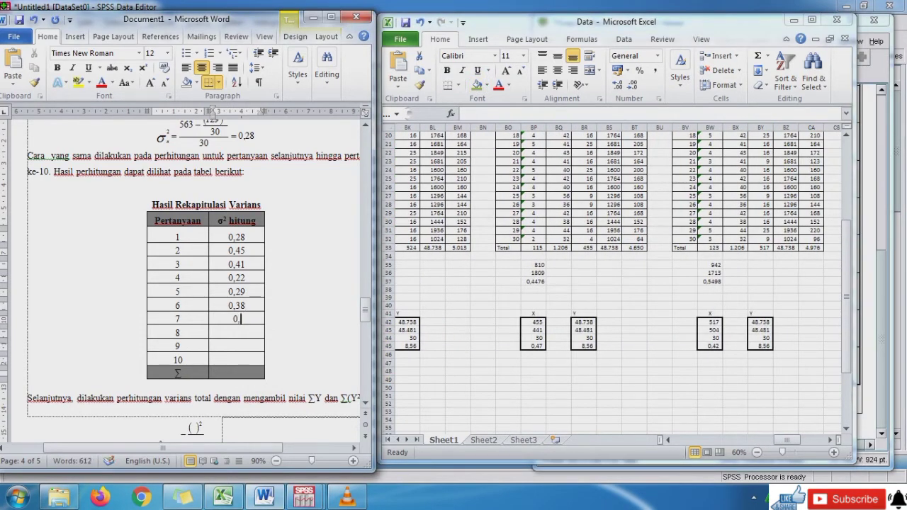
{"action": "type", "text": "47"}
- Switch to Excel and fill question 7's X reliability block BP42:BP45 with olive green
{"action": "key", "text": "alt+Tab"}
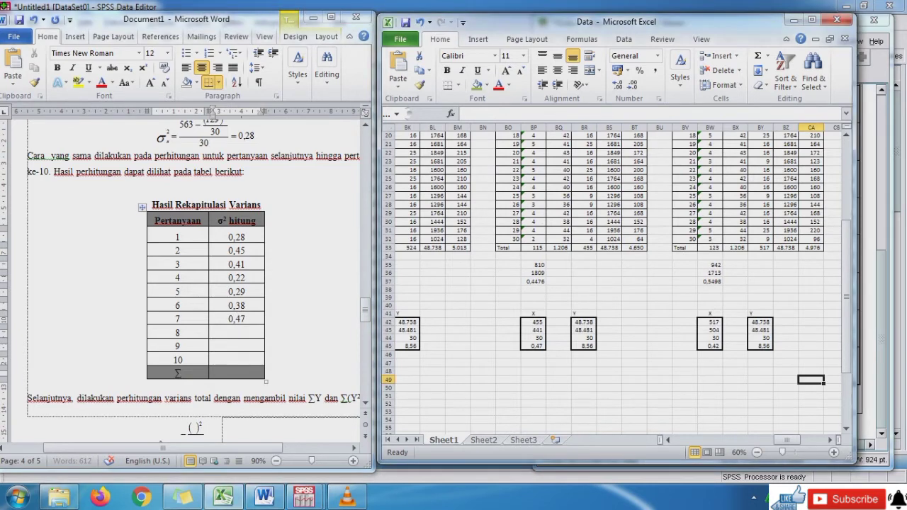
{"action": "left_click", "coordinate": [543, 322]}
{"action": "left_click_drag", "start_coordinate": [545, 323], "coordinate": [545, 349]}
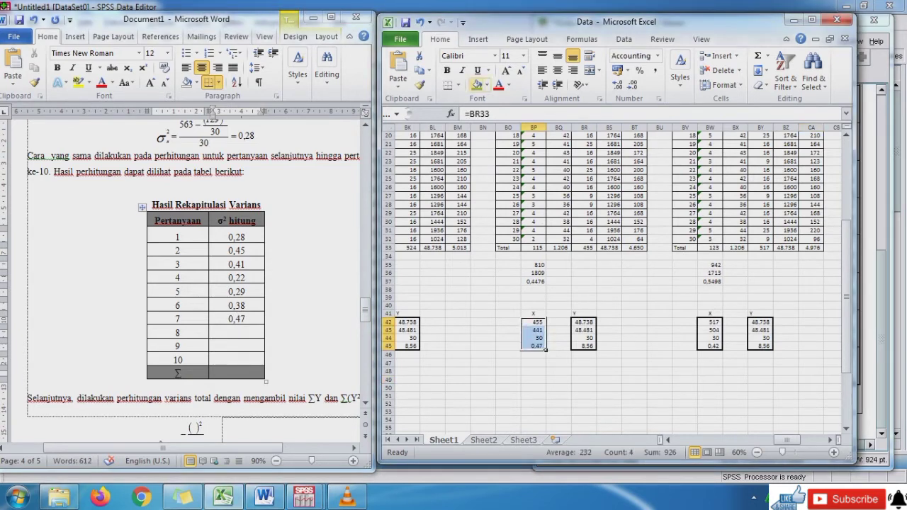
{"action": "left_click", "coordinate": [477, 85]}
- Switch to Word and enter the variance 0,42 for question 8, without an extra line in the cell
{"action": "key", "text": "alt+Tab"}
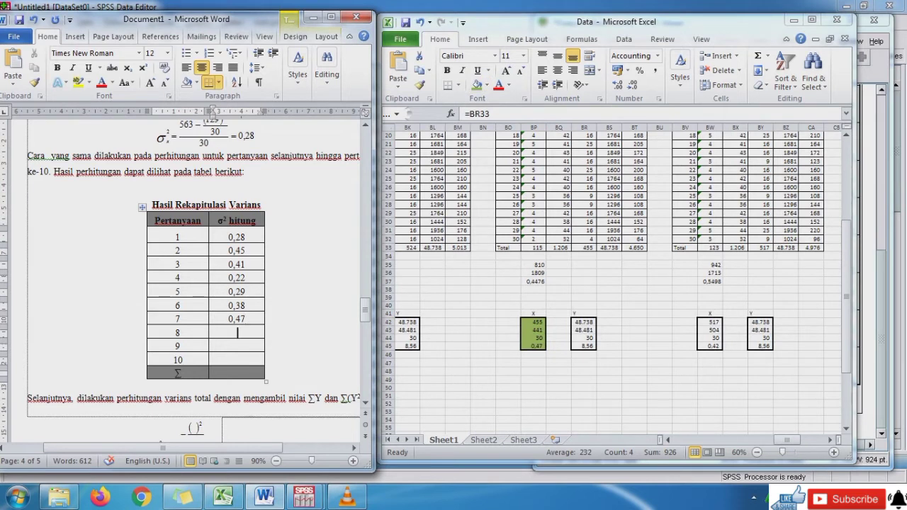
{"action": "type", "text": "0,42"}
{"action": "key", "text": "Return"}
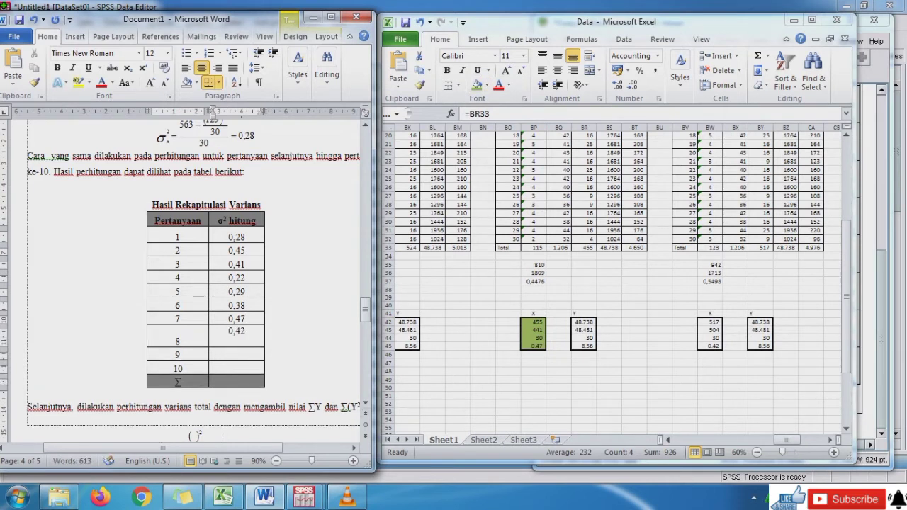
{"action": "key", "text": "ctrl+z"}
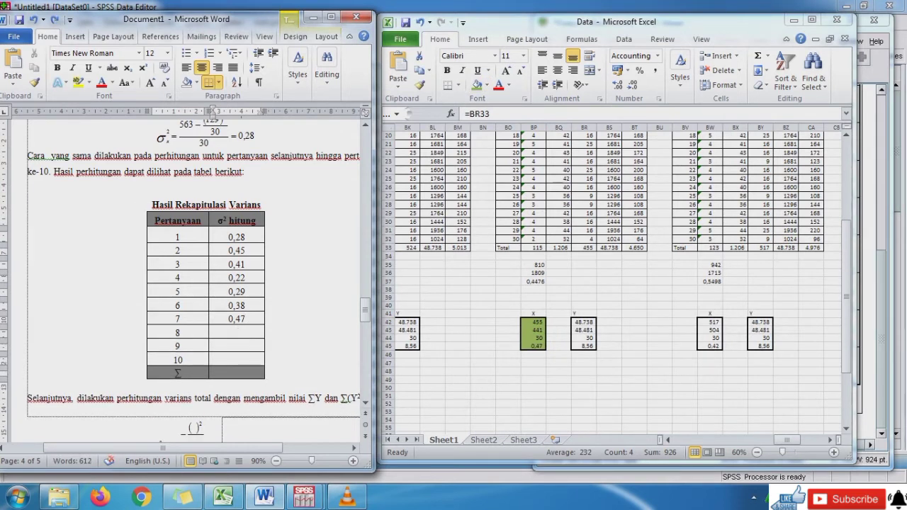
{"action": "type", "text": "0,42"}
- Switch to Excel and fill question 8's X reliability block BW42:BW45 with olive green
{"action": "key", "text": "alt+Tab"}
{"action": "left_click_drag", "start_coordinate": [710, 323], "coordinate": [711, 346]}
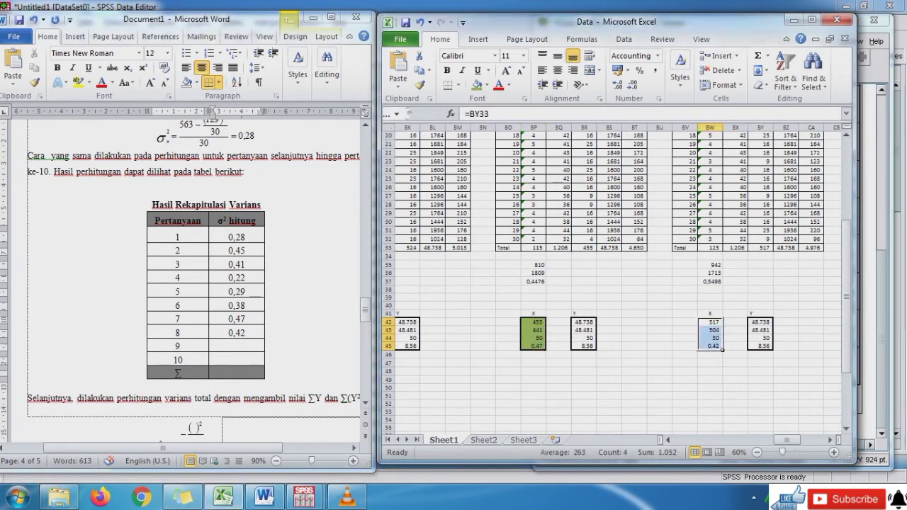
{"action": "left_click", "coordinate": [476, 84]}
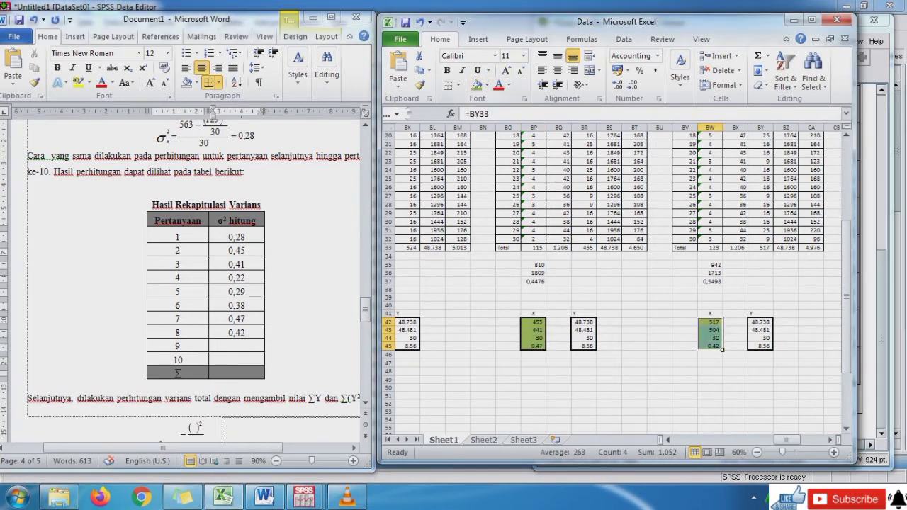
- Apply the olive green fill to question 9's X reliability block, CD42:CD45, in Excel
{"action": "left_click", "coordinate": [693, 338]}
{"action": "key", "text": "Right"}
{"action": "key", "text": "Right"}
{"action": "key", "text": "Right"}
{"action": "key", "text": "Right"}
{"action": "key", "text": "Right"}
{"action": "key", "text": "Right"}
{"action": "key", "text": "Right"}
{"action": "key", "text": "Right"}
{"action": "key", "text": "Right"}
{"action": "key", "text": "Right"}
{"action": "key", "text": "Right"}
{"action": "key", "text": "Right"}
{"action": "key", "text": "Right"}
{"action": "key", "text": "Right"}
{"action": "key", "text": "Right"}
{"action": "key", "text": "Right"}
{"action": "key", "text": "Right"}
{"action": "key", "text": "Right"}
{"action": "key", "text": "Right"}
{"action": "key", "text": "Right"}
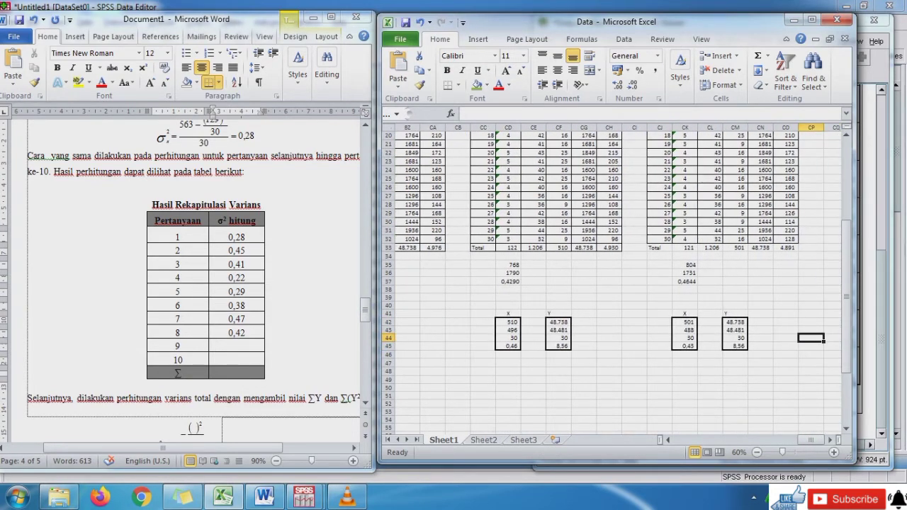
{"action": "left_click_drag", "start_coordinate": [508, 322], "coordinate": [508, 346]}
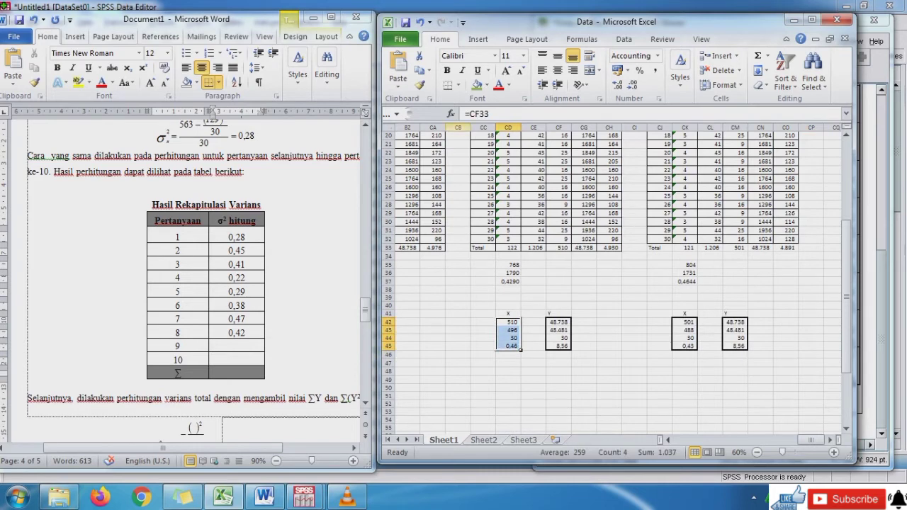
{"action": "left_click", "coordinate": [477, 84]}
- Enter the variances 0,46 for question 9 and 0,43 for question 10 in Word's recap table
{"action": "left_click", "coordinate": [237, 345]}
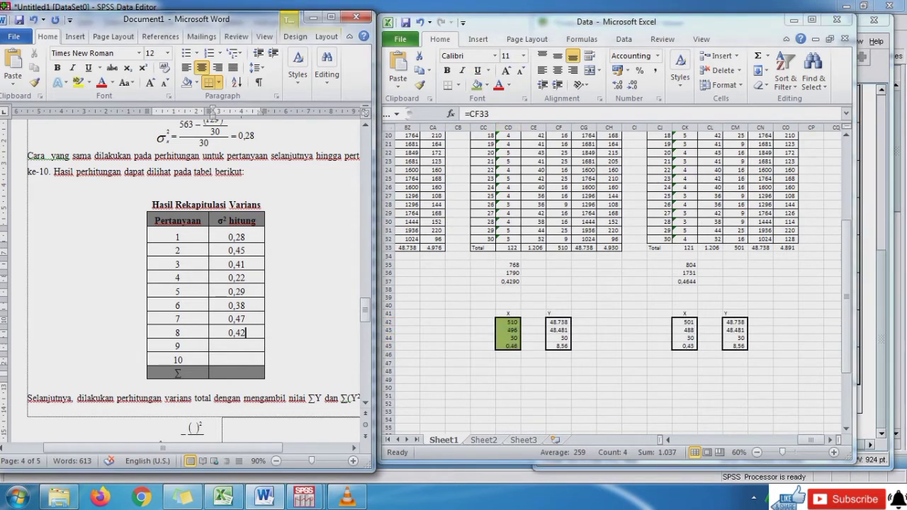
{"action": "type", "text": "0,46"}
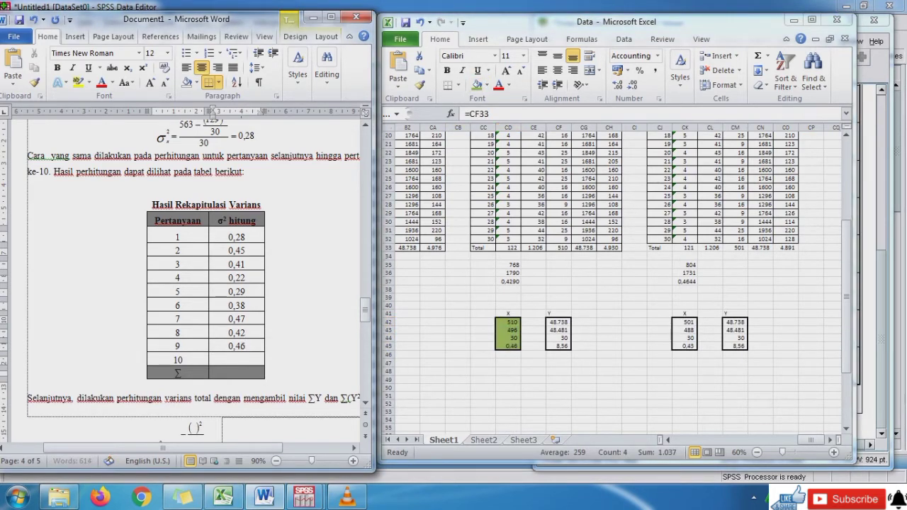
{"action": "key", "text": "Down"}
{"action": "type", "text": "0,43"}
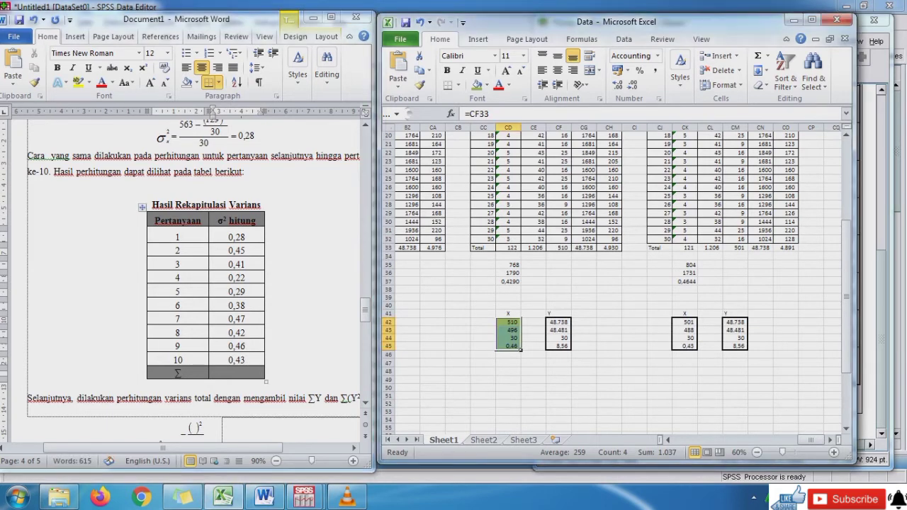
- Fill question 10's X reliability block CK42:CK45 with olive green
{"action": "left_click_drag", "start_coordinate": [684, 322], "coordinate": [695, 347]}
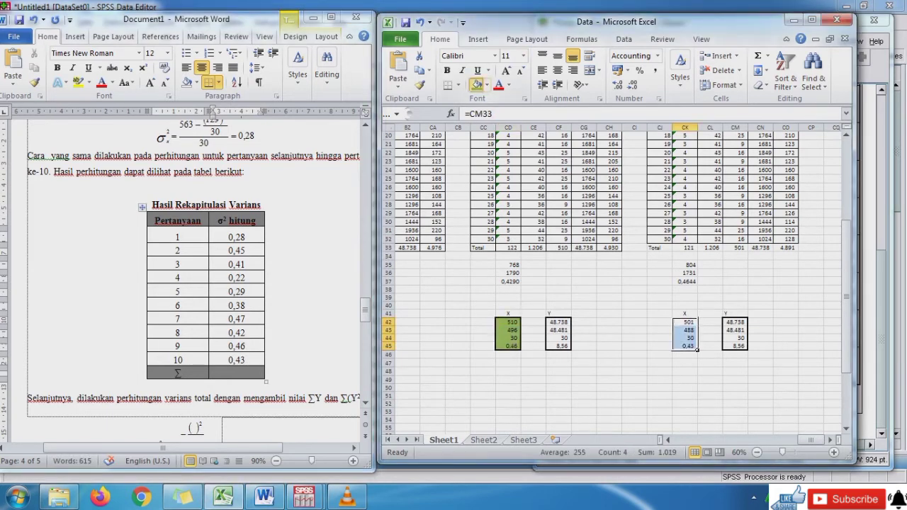
{"action": "left_click", "coordinate": [476, 85]}
{"action": "left_click", "coordinate": [558, 363]}
- Fill the item variances and their total in the reliability recap, AA49:AA59, with olive green
{"action": "key", "text": "Left"}
{"action": "key", "text": "Left"}
{"action": "key", "text": "Left"}
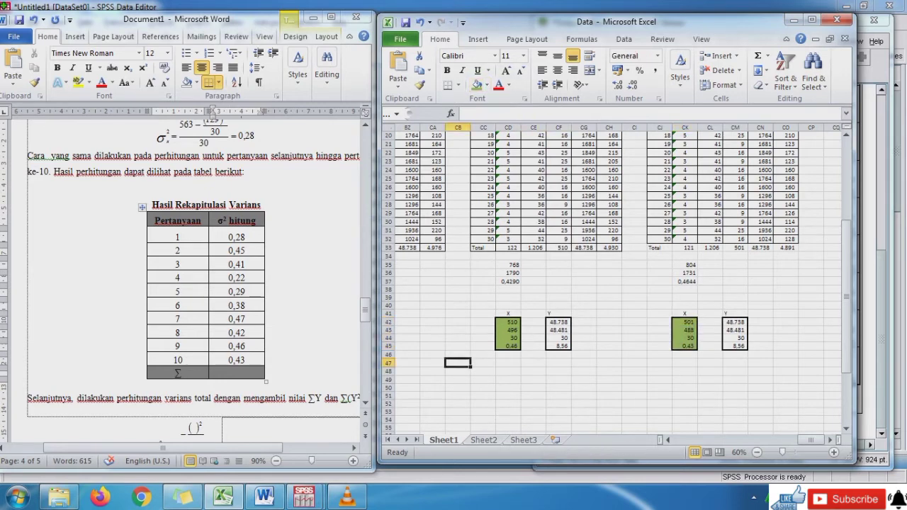
{"action": "key", "text": "Home"}
{"action": "key", "text": "Right"}
{"action": "key", "text": "Right"}
{"action": "key", "text": "Right"}
{"action": "key", "text": "Right"}
{"action": "key", "text": "Right"}
{"action": "key", "text": "Right"}
{"action": "key", "text": "Right"}
{"action": "key", "text": "Right"}
{"action": "key", "text": "Right"}
{"action": "key", "text": "Right"}
{"action": "key", "text": "Right"}
{"action": "key", "text": "Right"}
{"action": "key", "text": "Right"}
{"action": "key", "text": "Right"}
{"action": "key", "text": "Right"}
{"action": "key", "text": "Right"}
{"action": "key", "text": "Right"}
{"action": "key", "text": "Right"}
{"action": "key", "text": "Right"}
{"action": "key", "text": "Right"}
{"action": "key", "text": "Right"}
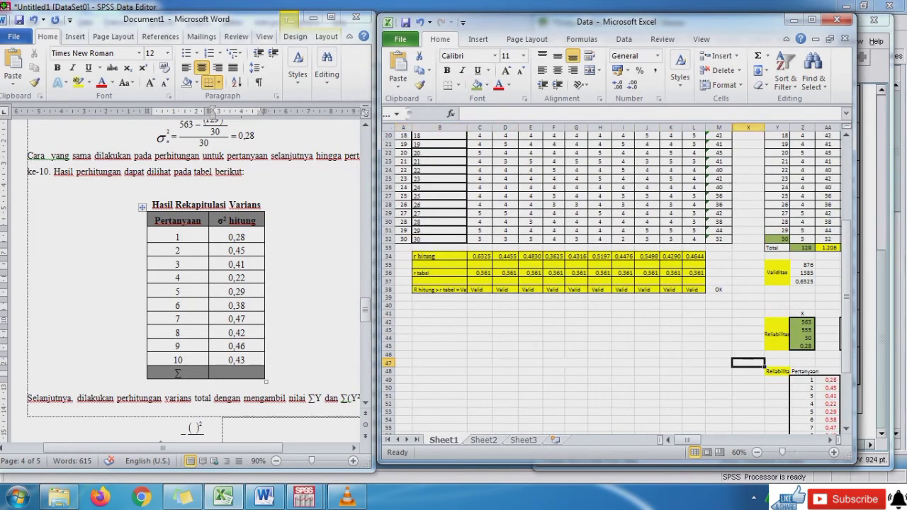
{"action": "key", "text": "Right"}
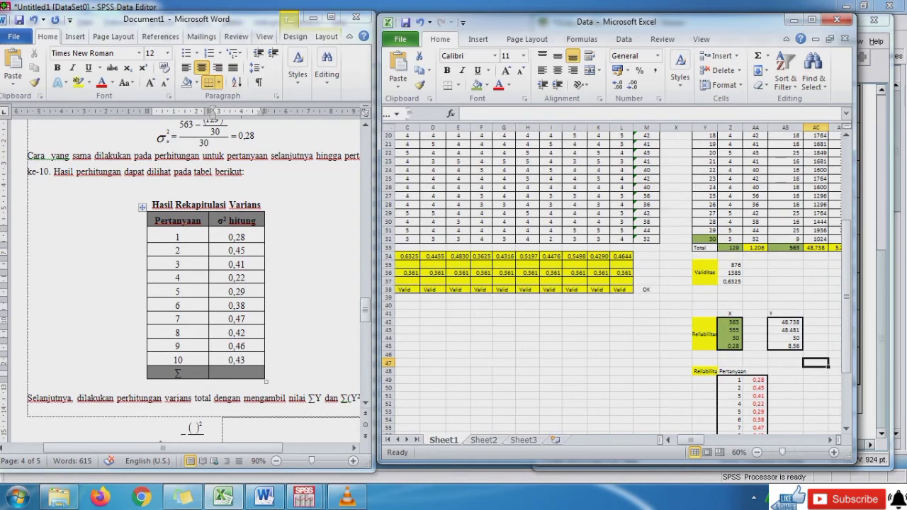
{"action": "scroll", "coordinate": [616, 283], "scroll_direction": "down", "scroll_amount": 4}
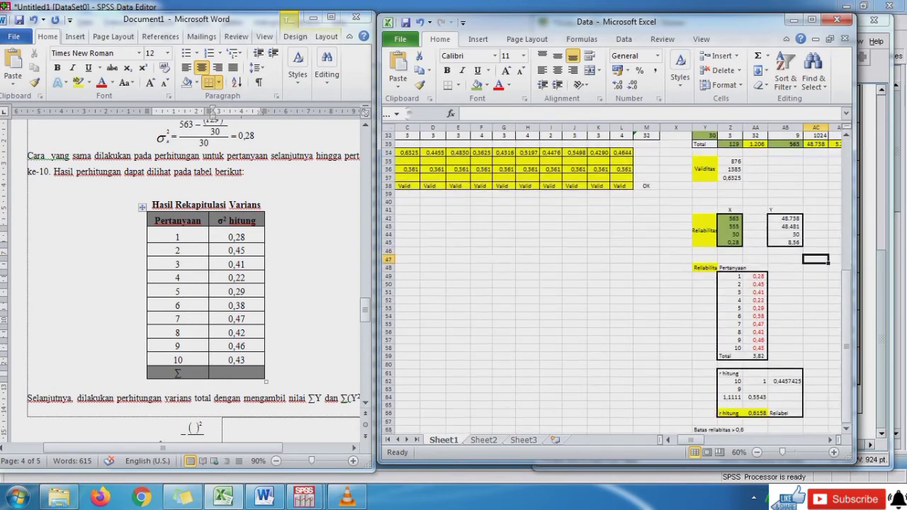
{"action": "left_click_drag", "start_coordinate": [755, 268], "coordinate": [766, 351]}
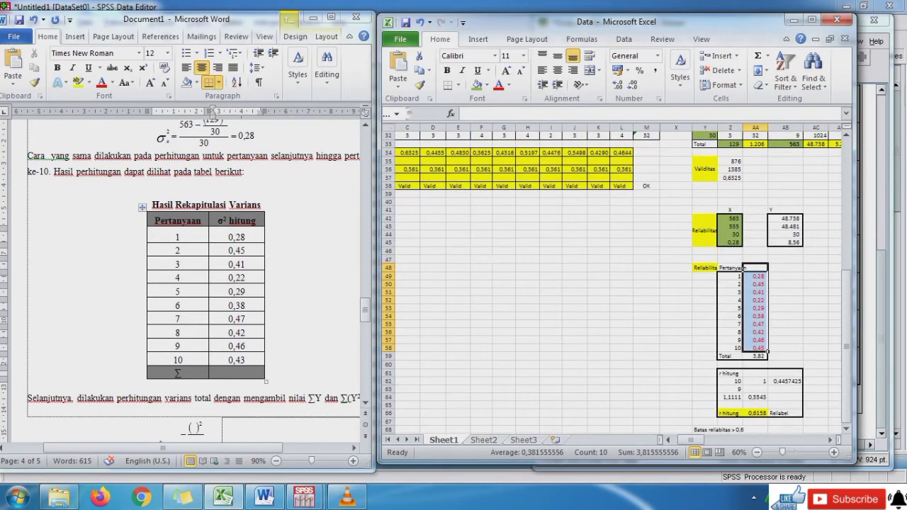
{"action": "left_click_drag", "start_coordinate": [755, 276], "coordinate": [757, 355]}
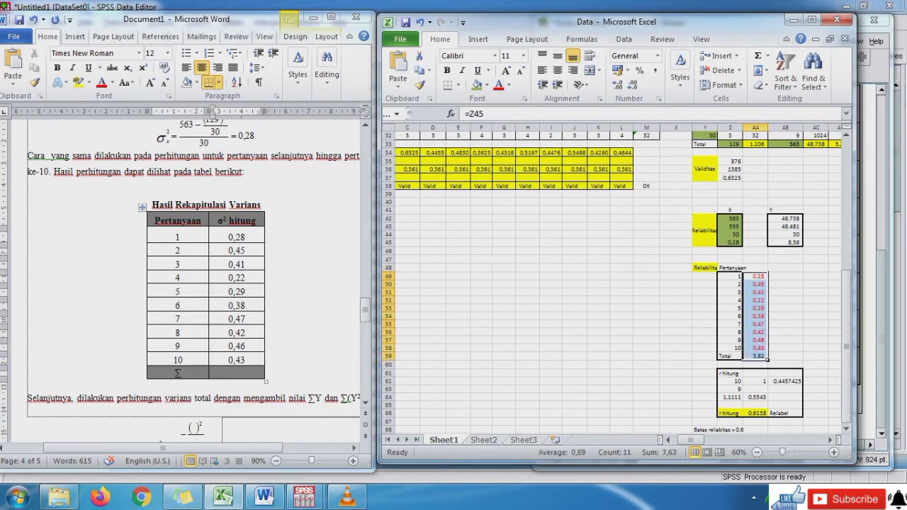
{"action": "left_click", "coordinate": [476, 84]}
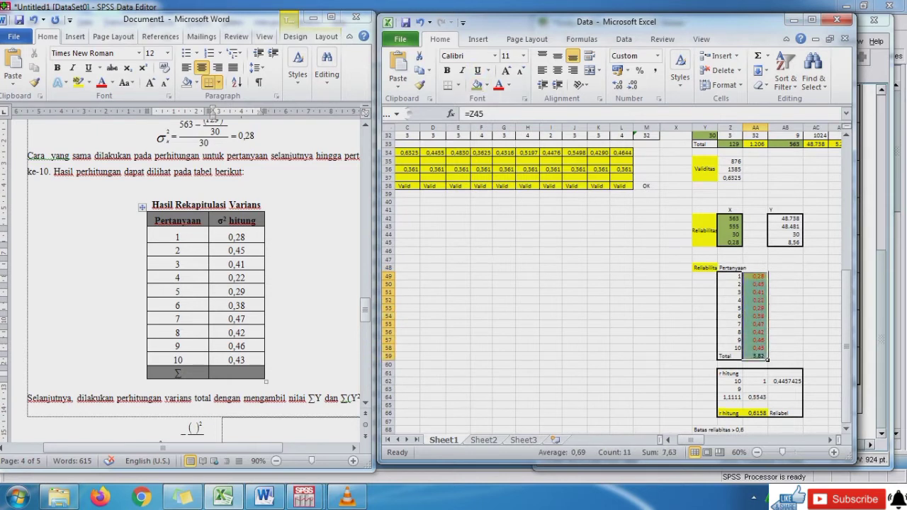
- Switch to Word and enter the total 3,82 in the ∑ row of the variance recap table
{"action": "left_click", "coordinate": [246, 360]}
{"action": "left_click", "coordinate": [236, 373]}
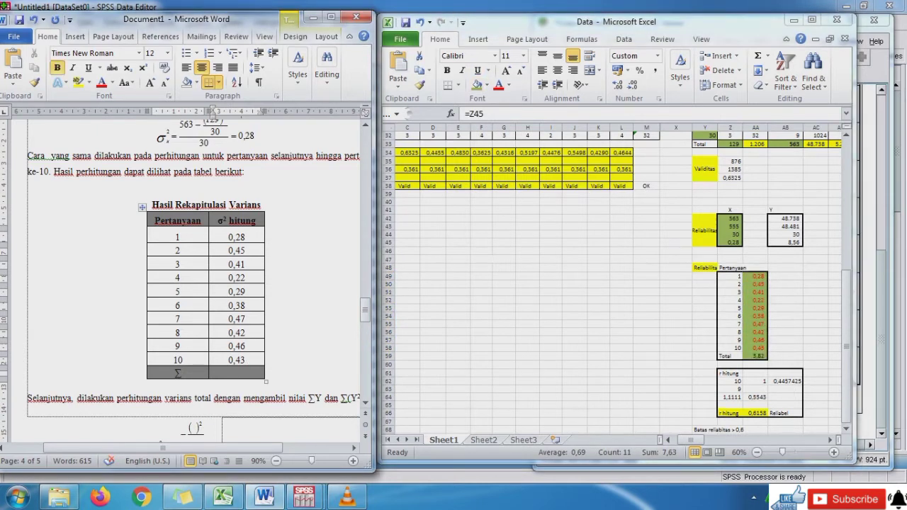
{"action": "type", "text": "3,82"}
{"action": "key", "text": "alt+Tab"}
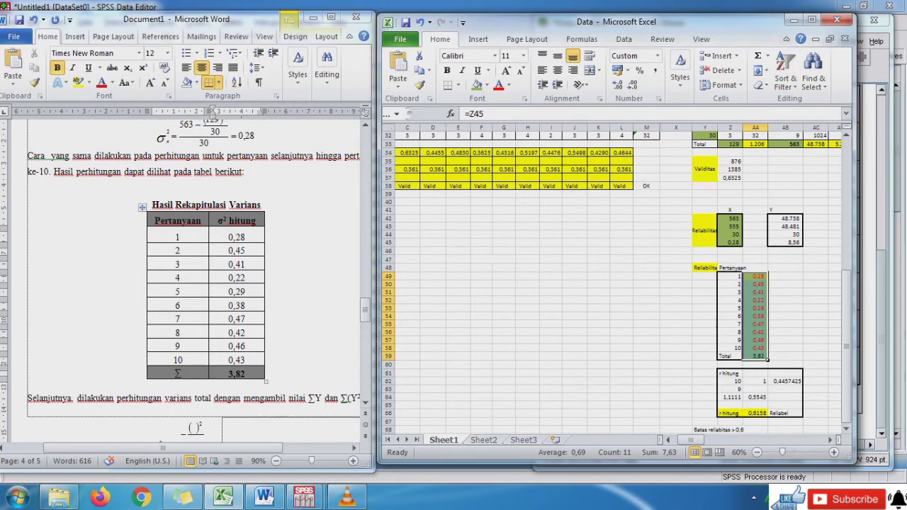
- Enter 48738, the total from AC33 in Excel, as the first numerator term of Word's σ² total equation
{"action": "left_click_drag", "start_coordinate": [365, 309], "coordinate": [365, 320]}
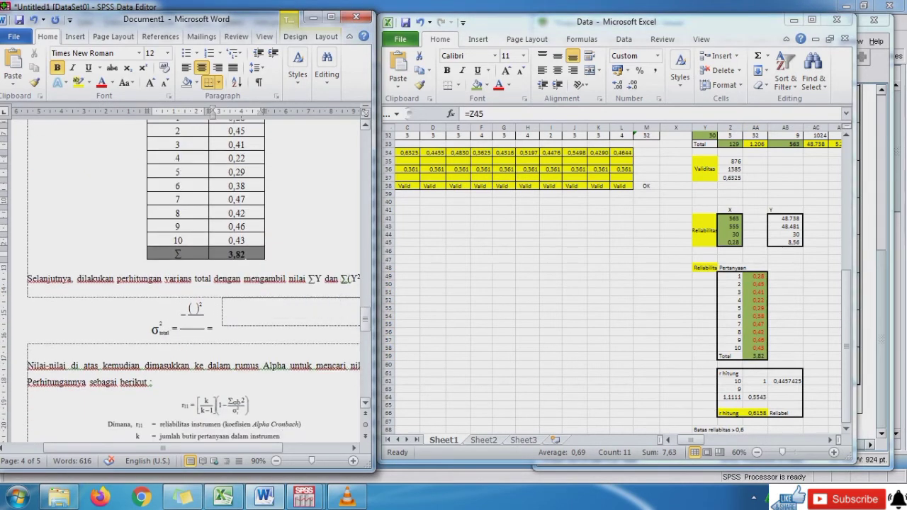
{"action": "left_click_drag", "start_coordinate": [163, 447], "coordinate": [178, 448]}
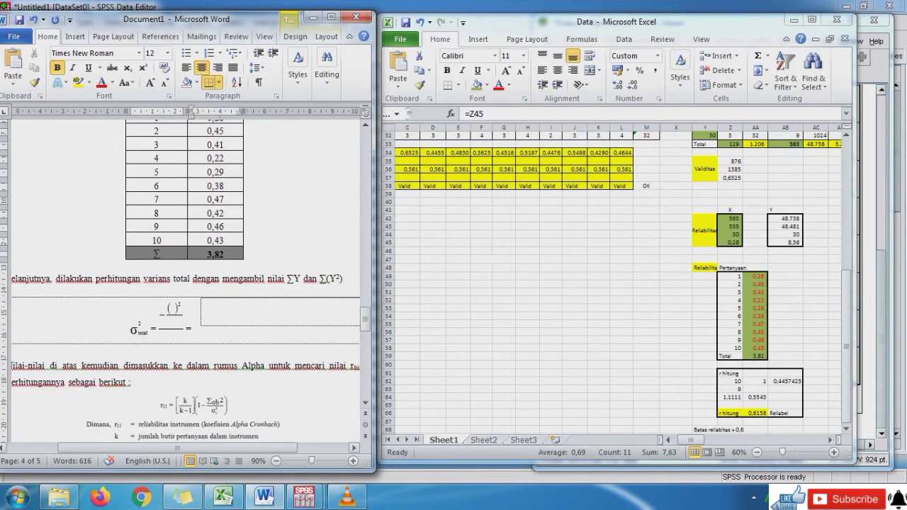
{"action": "left_click", "coordinate": [301, 278]}
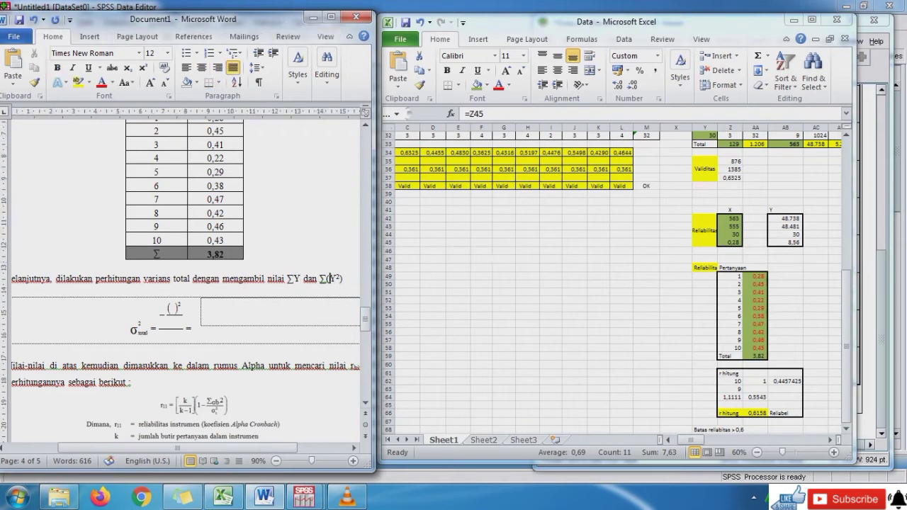
{"action": "double_click", "coordinate": [165, 319]}
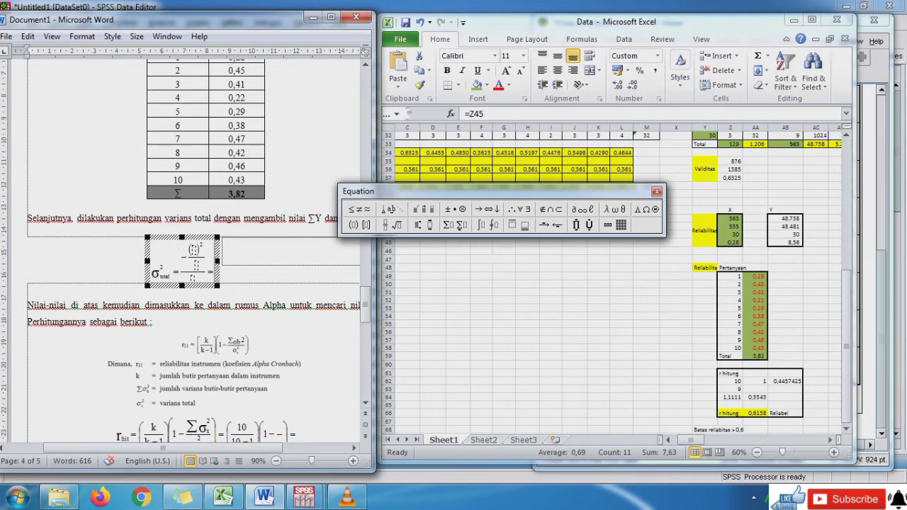
{"action": "key", "text": "alt+Tab"}
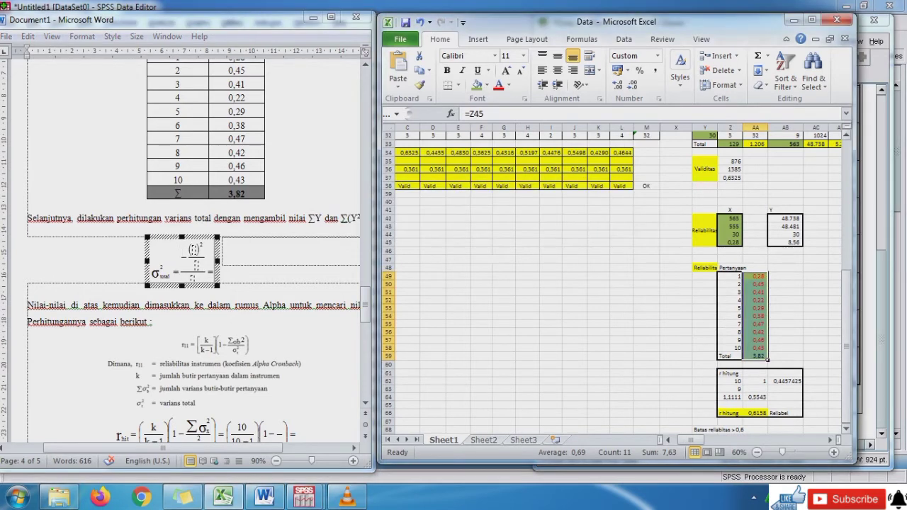
{"action": "scroll", "coordinate": [616, 284], "scroll_direction": "up", "scroll_amount": 3}
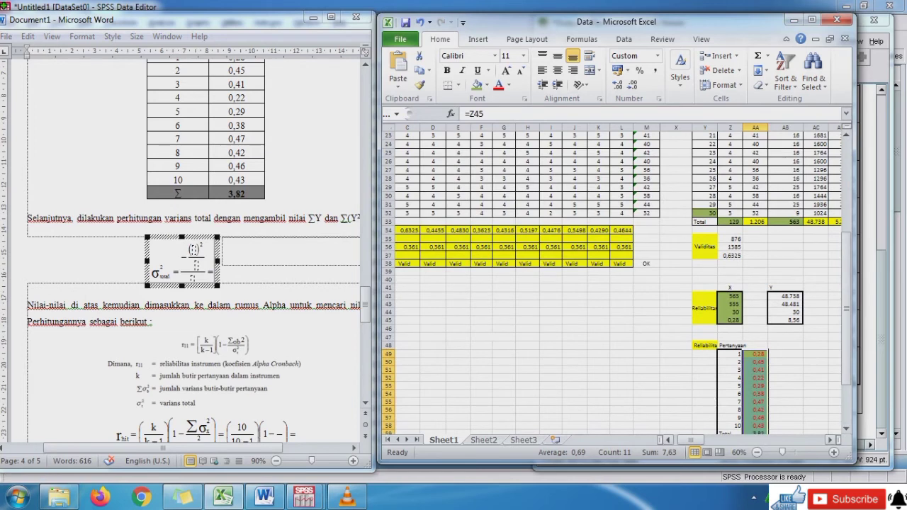
{"action": "left_click_drag", "start_coordinate": [691, 440], "coordinate": [700, 440]}
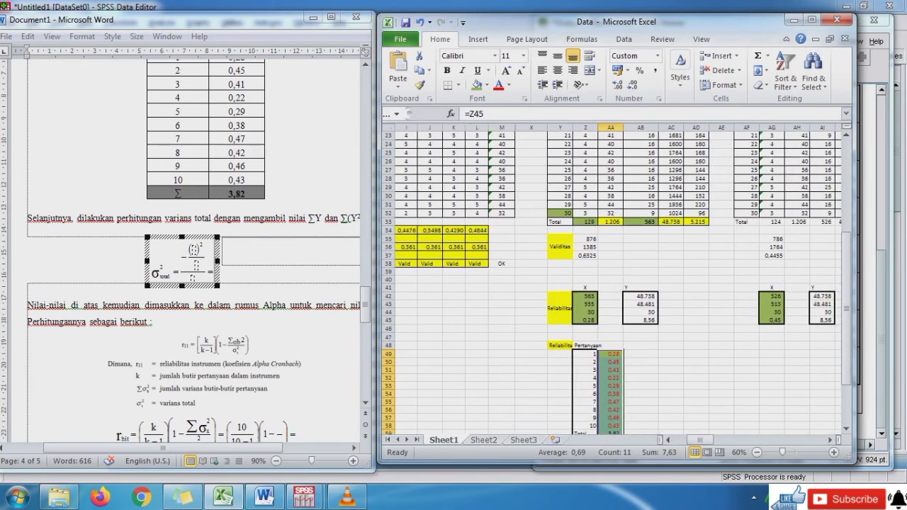
{"action": "left_click", "coordinate": [675, 221]}
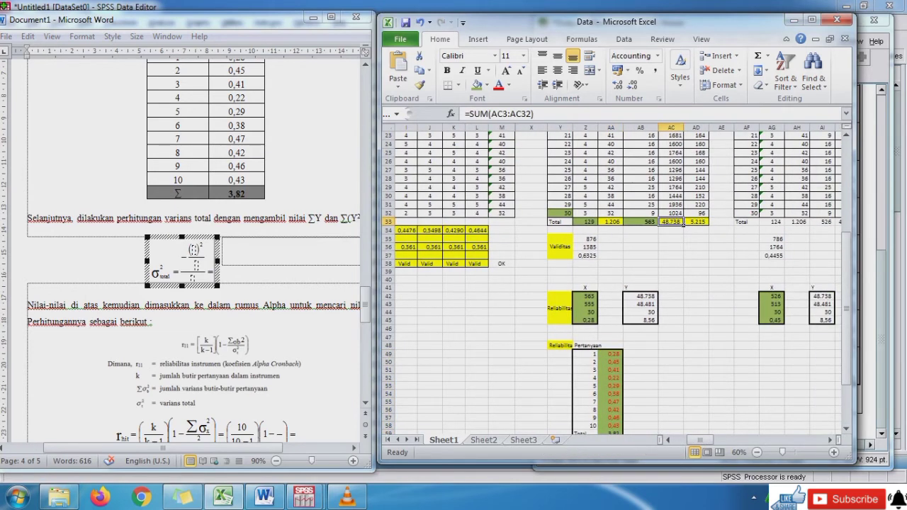
{"action": "left_click", "coordinate": [680, 230]}
{"action": "left_click", "coordinate": [644, 296]}
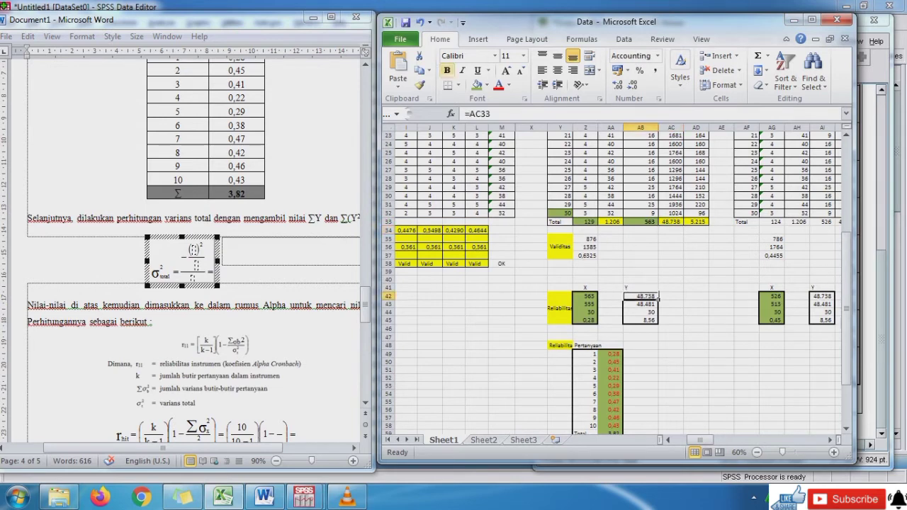
{"action": "left_click", "coordinate": [196, 265]}
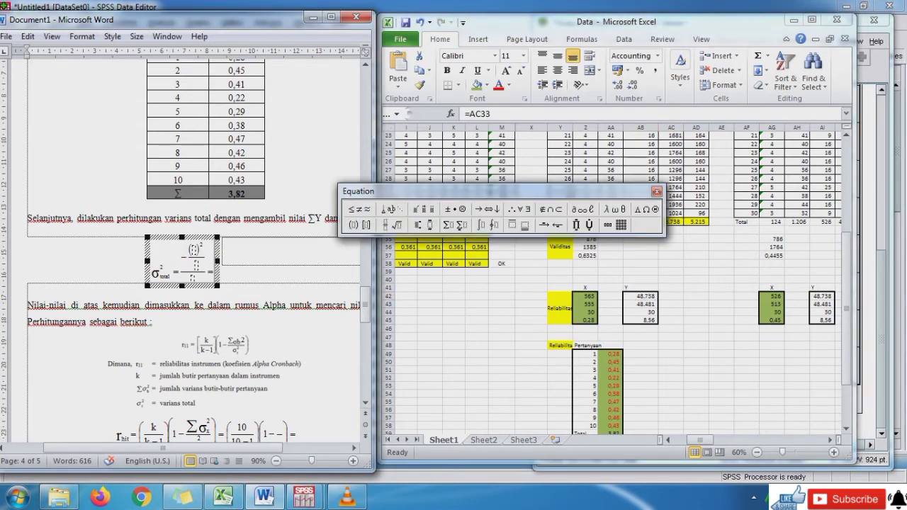
{"action": "type", "text": "48"}
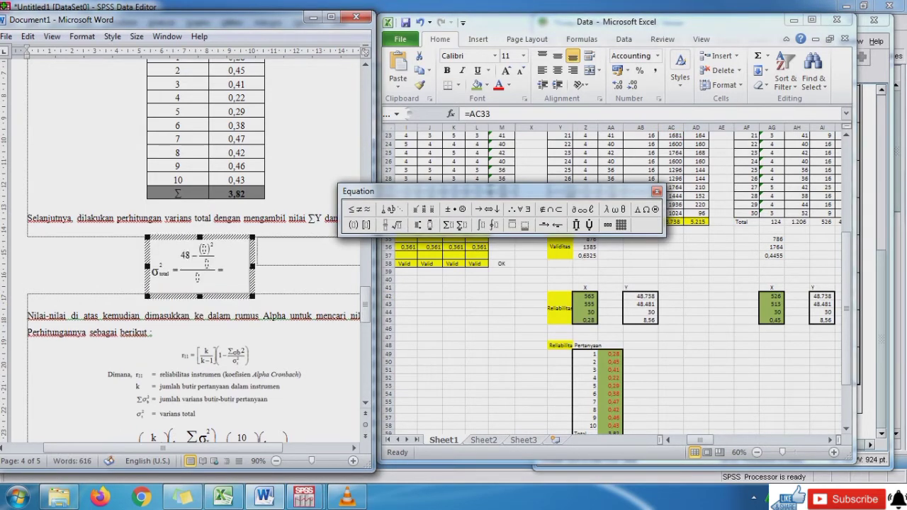
{"action": "type", "text": "7"}
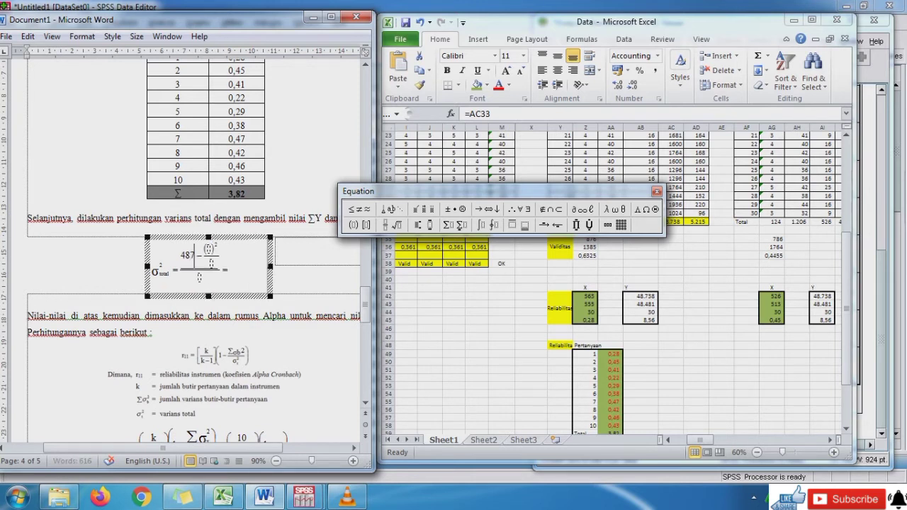
{"action": "type", "text": "38"}
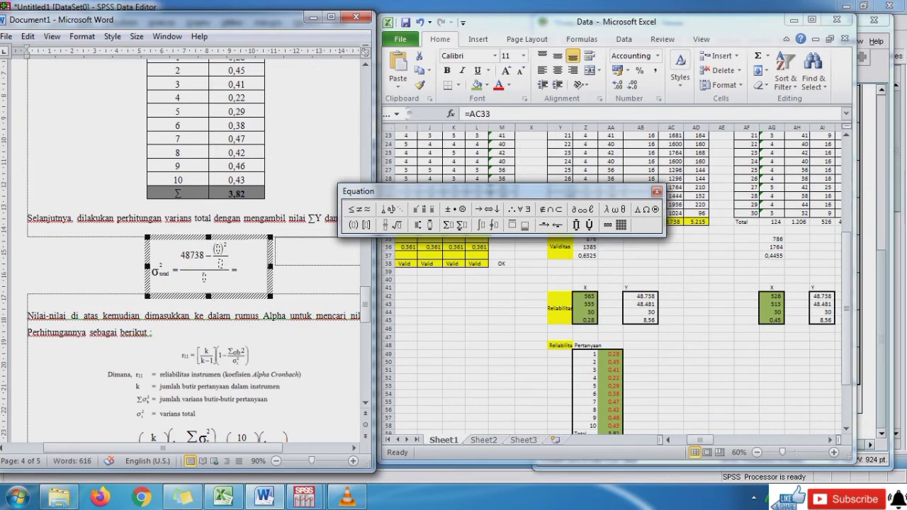
{"action": "left_click", "coordinate": [657, 191]}
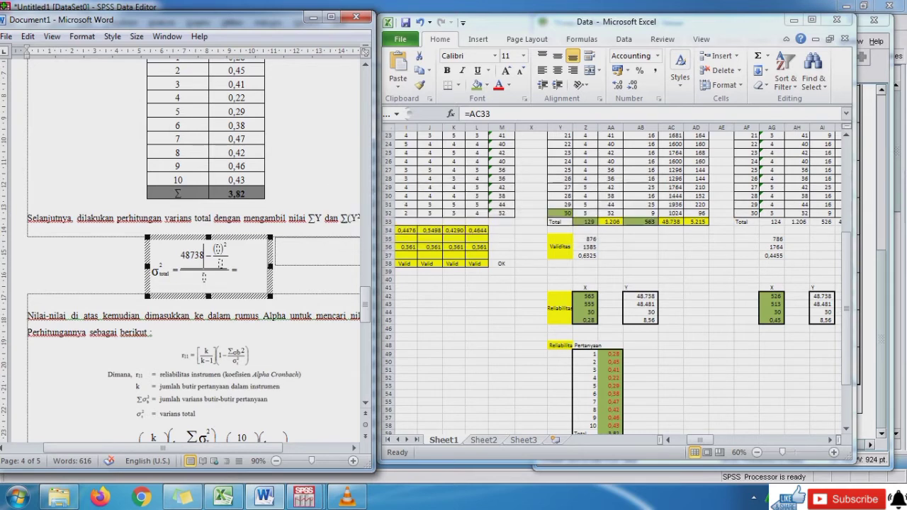
- Switch to Excel and fill the question 1 totals in AC33 and AA33 with olive green
{"action": "left_click", "coordinate": [677, 221]}
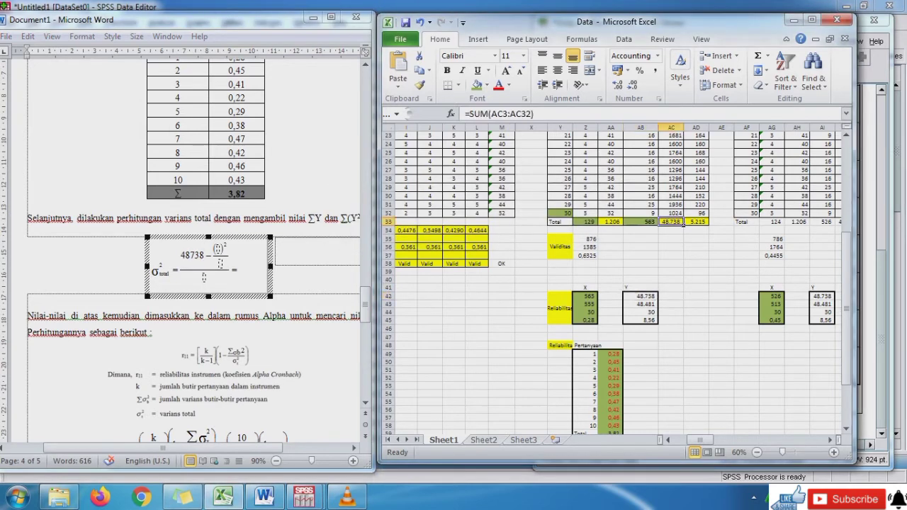
{"action": "left_click", "coordinate": [477, 85]}
{"action": "left_click", "coordinate": [656, 305]}
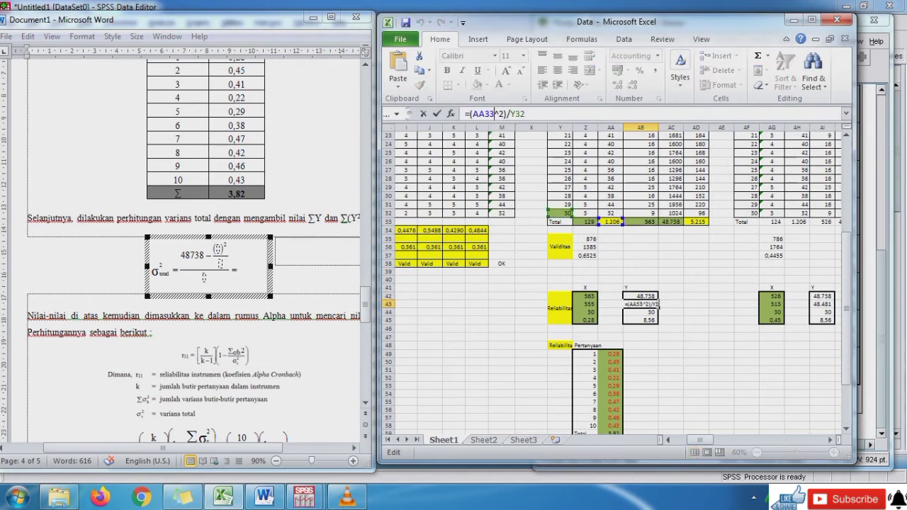
{"action": "left_click", "coordinate": [611, 222]}
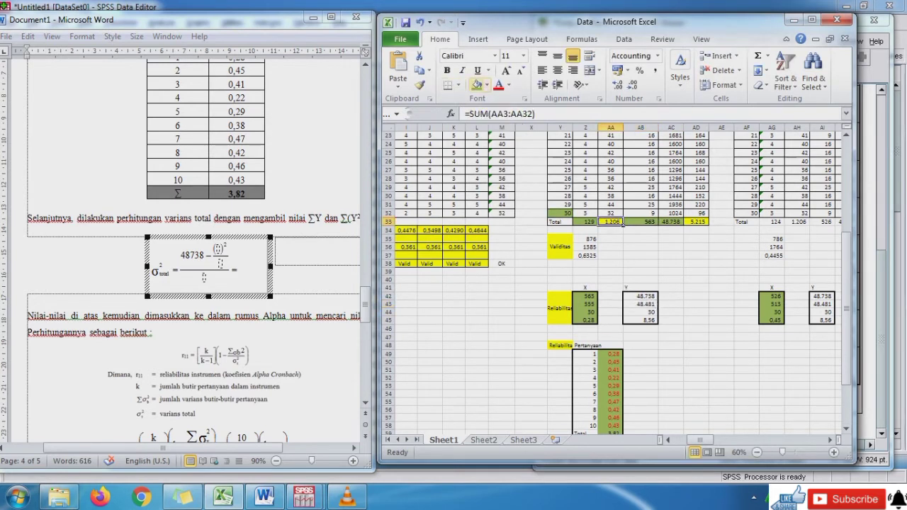
{"action": "left_click", "coordinate": [476, 85]}
- Switch to Word and complete the total variance fraction with 1206 squared over 30 and the main denominator 30
{"action": "key", "text": "alt+Tab"}
{"action": "type", "text": "12"}
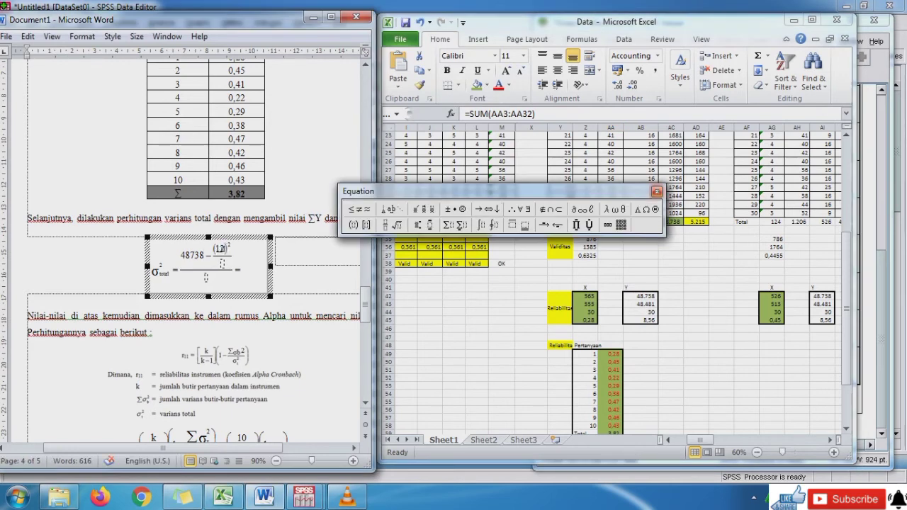
{"action": "left_click", "coordinate": [656, 191]}
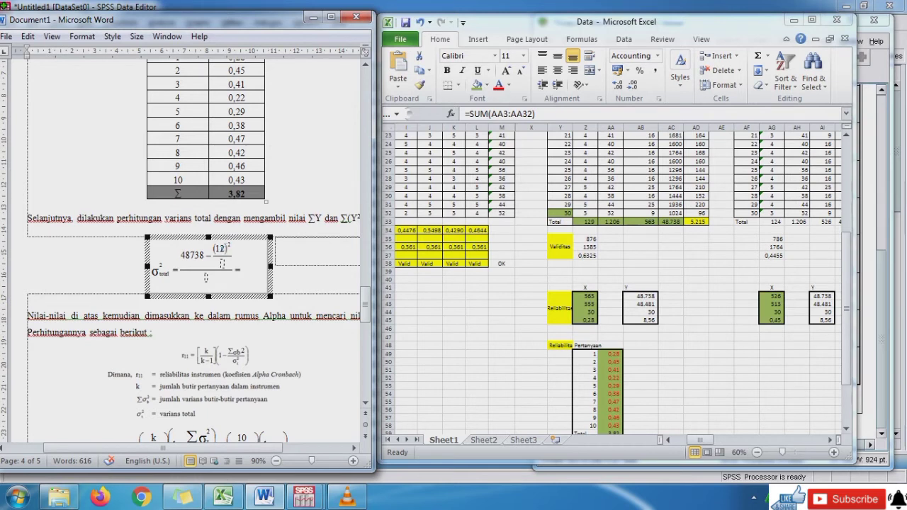
{"action": "type", "text": "06)²/30 / "}
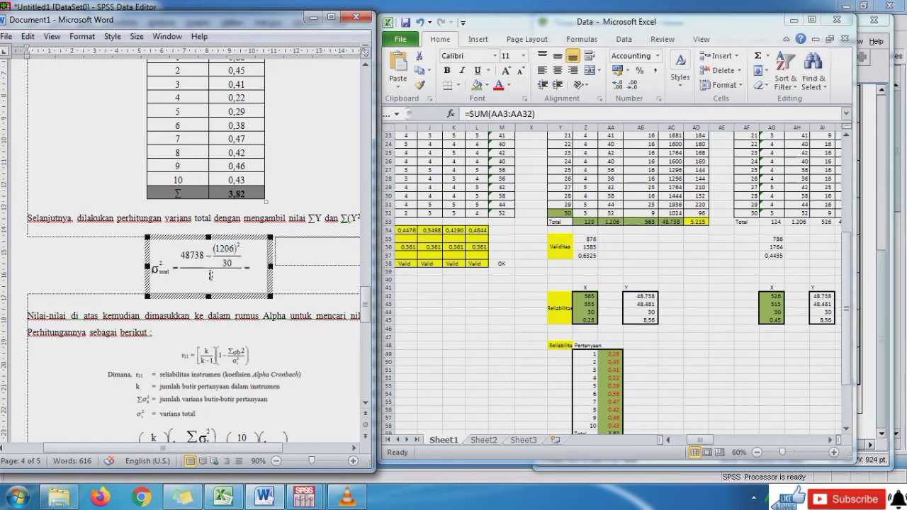
{"action": "type", "text": "30"}
- Fill question 1's Y reliability block AB42:AB45 with olive green in Excel and enter 8,56 as the total variance result in Word's equation
{"action": "left_click_drag", "start_coordinate": [641, 296], "coordinate": [642, 321]}
{"action": "left_click", "coordinate": [476, 85]}
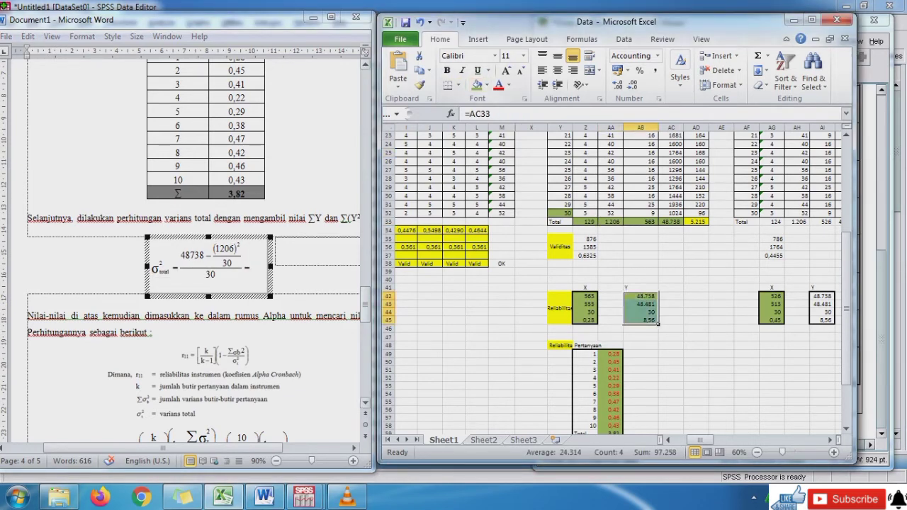
{"action": "left_click", "coordinate": [252, 268]}
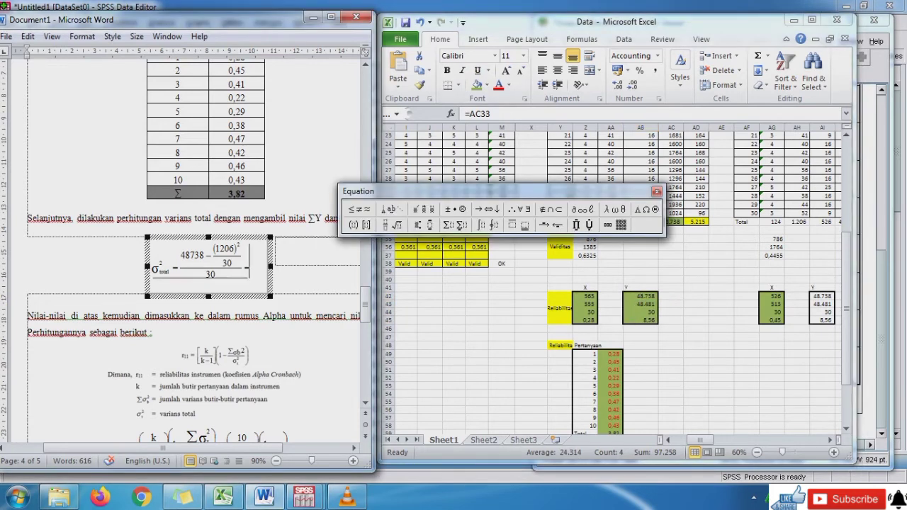
{"action": "type", "text": "8,56"}
{"action": "left_click", "coordinate": [225, 376]}
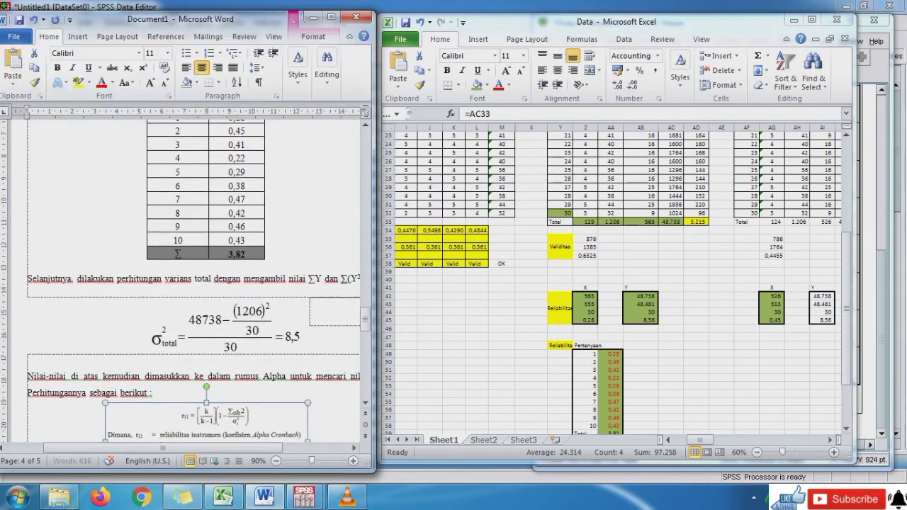
- Switch to Excel and fill question 2's Y reliability block AI42:AI45 with olive green
{"action": "left_click_drag", "start_coordinate": [365, 319], "coordinate": [365, 325]}
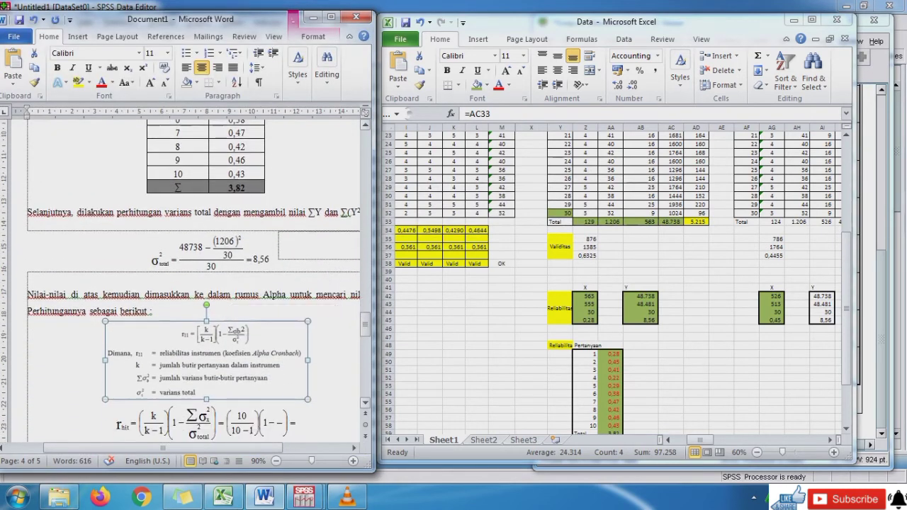
{"action": "key", "text": "alt+Tab"}
{"action": "left_click_drag", "start_coordinate": [823, 296], "coordinate": [822, 320]}
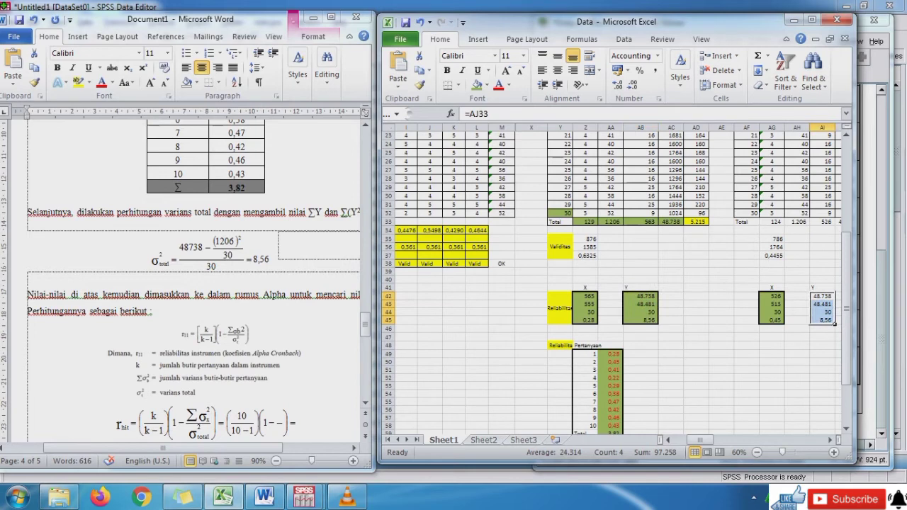
{"action": "left_click", "coordinate": [477, 85]}
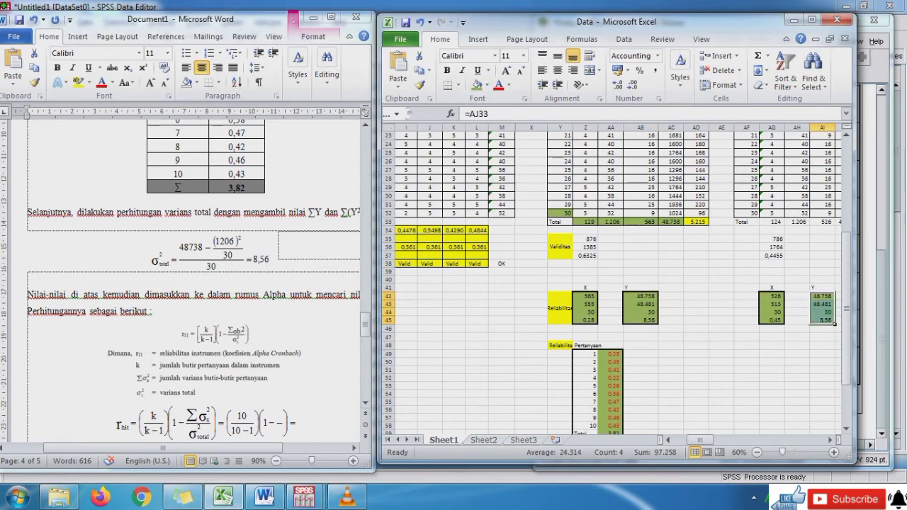
- Switch to Word and complete the empty fraction in the r hit equation with 3,82 over 8,56
{"action": "scroll", "coordinate": [814, 297], "scroll_direction": "down", "scroll_amount": 3}
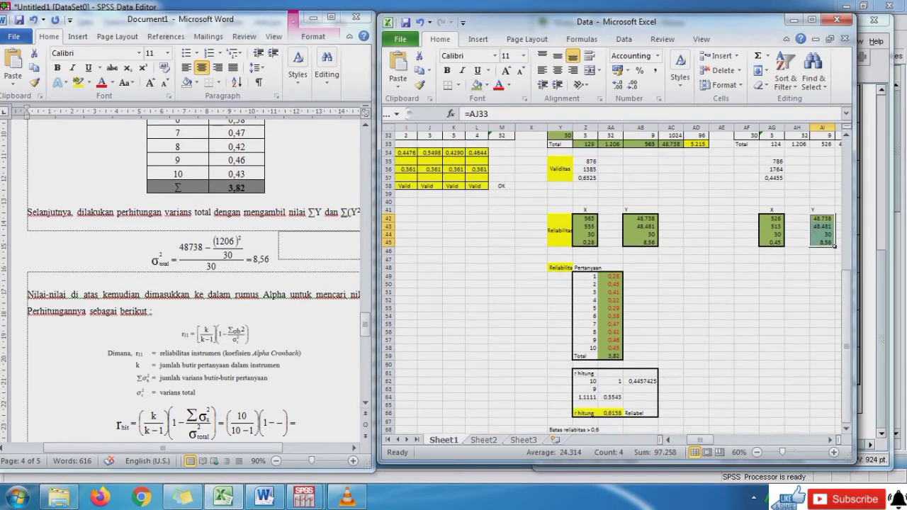
{"action": "left_click", "coordinate": [206, 360]}
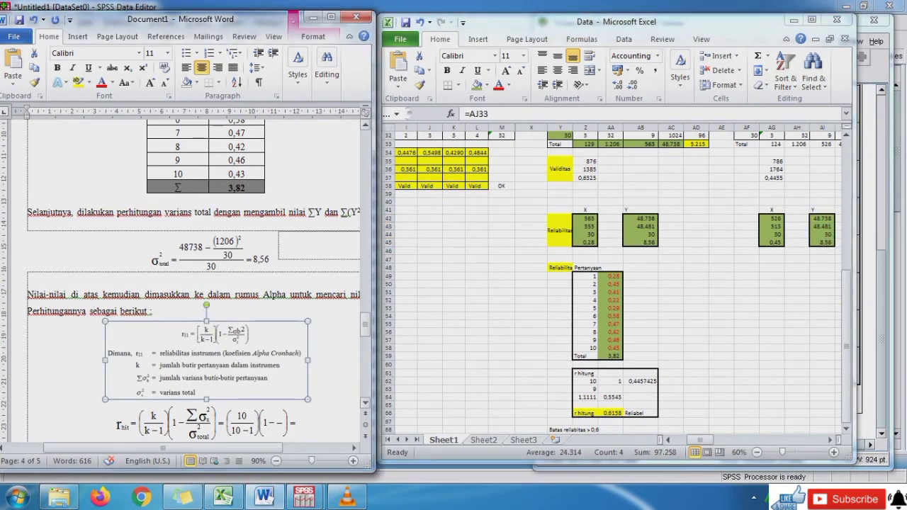
{"action": "left_click_drag", "start_coordinate": [366, 325], "coordinate": [366, 338]}
{"action": "left_click", "coordinate": [118, 264]}
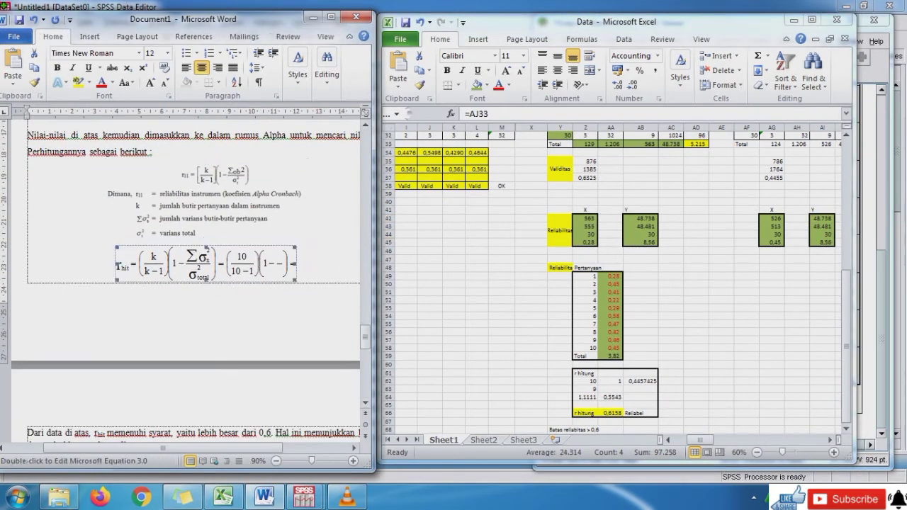
{"action": "double_click", "coordinate": [117, 265]}
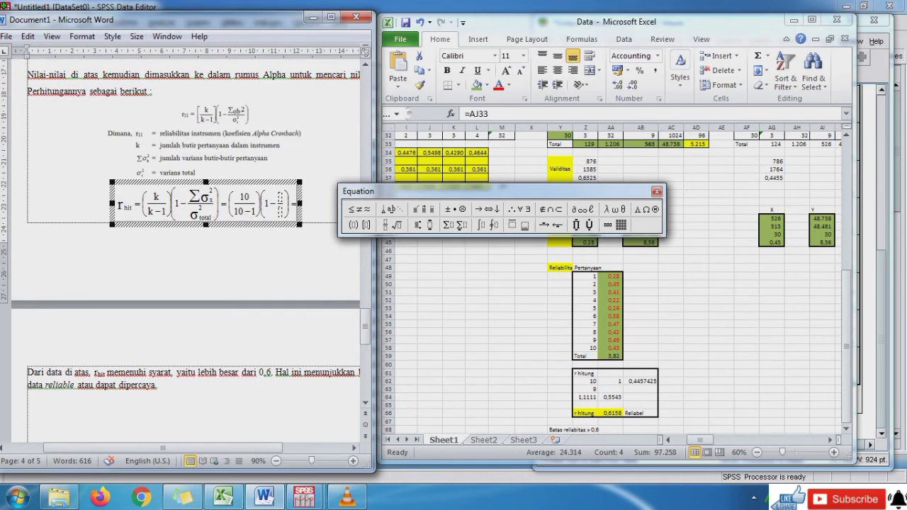
{"action": "left_click", "coordinate": [656, 191]}
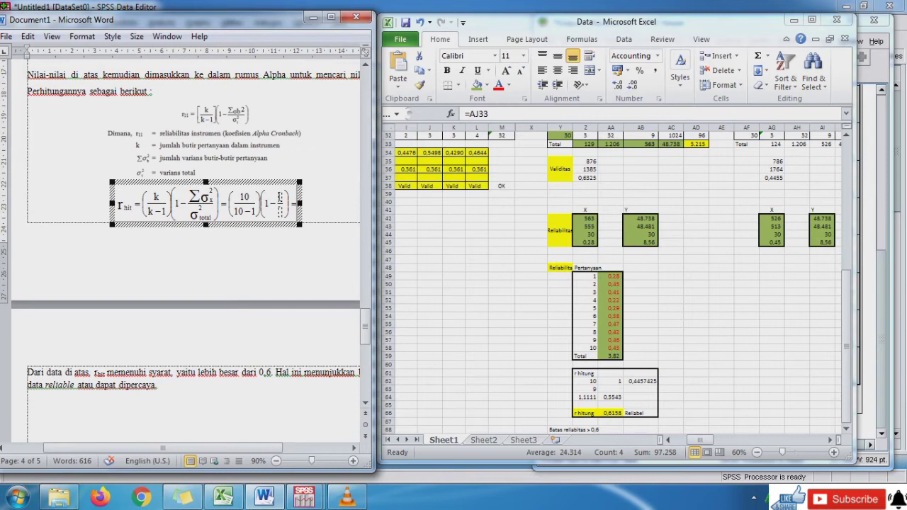
{"action": "type", "text": "0"}
{"action": "type", "text": ","}
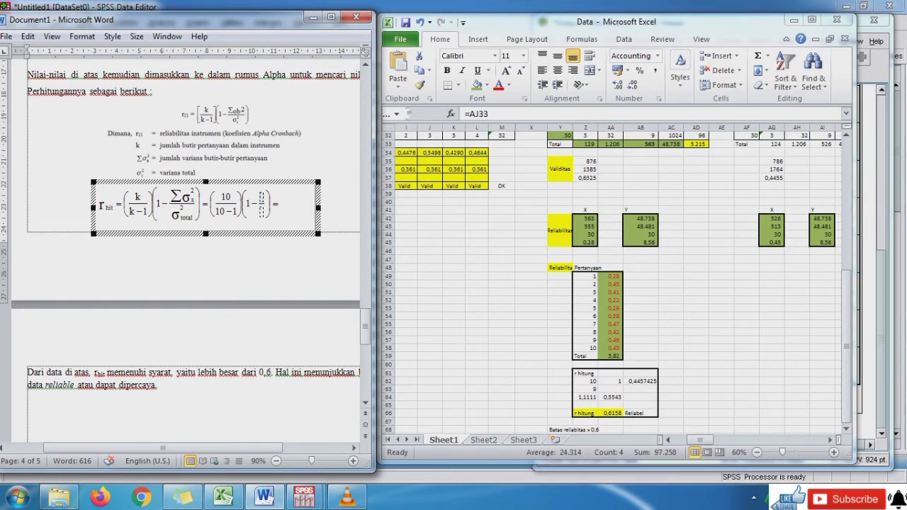
{"action": "type", "text": "3,82"}
{"action": "type", "text": "8,56"}
- Switch to Excel and examine the r hitung block's formulas in AB62, Z64, AA64 and AA66
{"action": "left_click", "coordinate": [654, 381]}
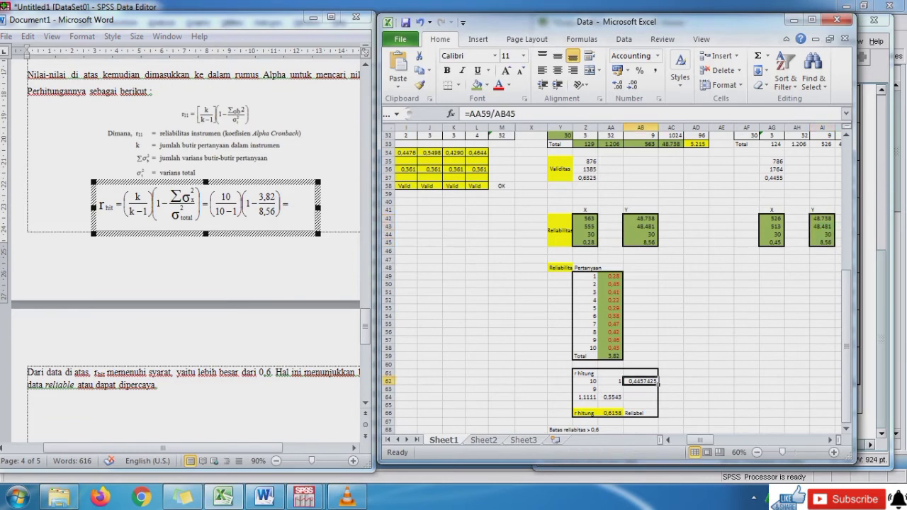
{"action": "double_click", "coordinate": [656, 382]}
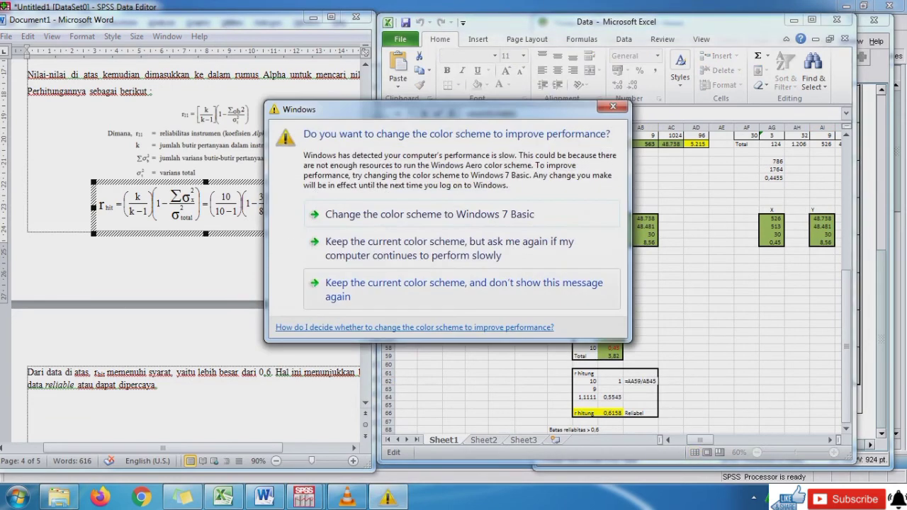
{"action": "key", "text": "Escape"}
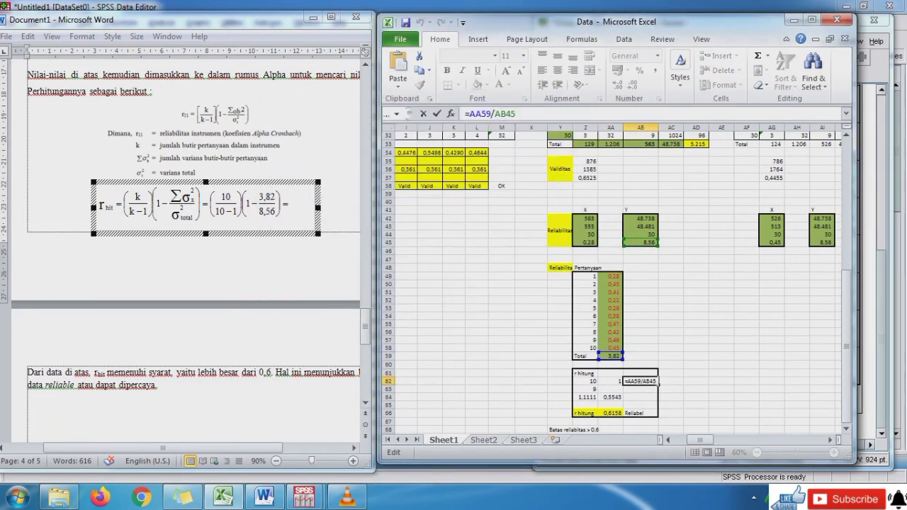
{"action": "key", "text": "Escape"}
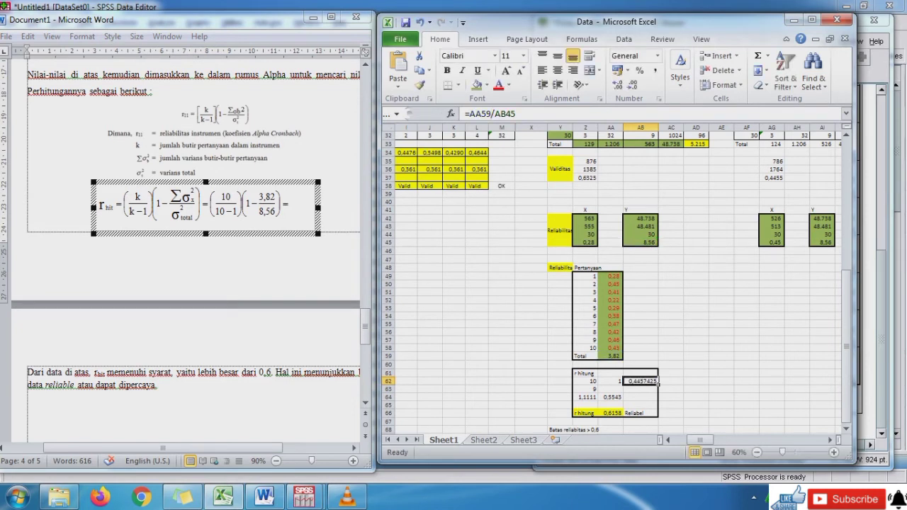
{"action": "left_click", "coordinate": [622, 397]}
{"action": "left_click", "coordinate": [586, 381]}
{"action": "left_click", "coordinate": [586, 397]}
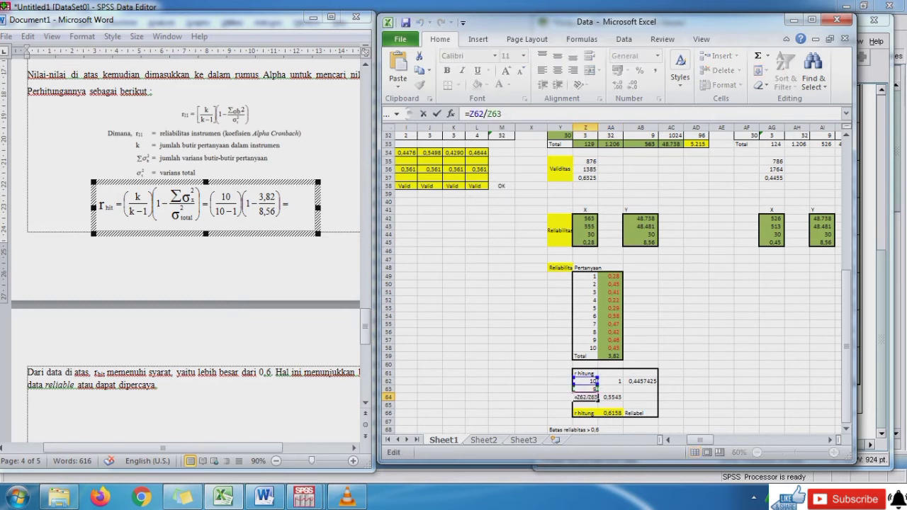
{"action": "left_click", "coordinate": [612, 398]}
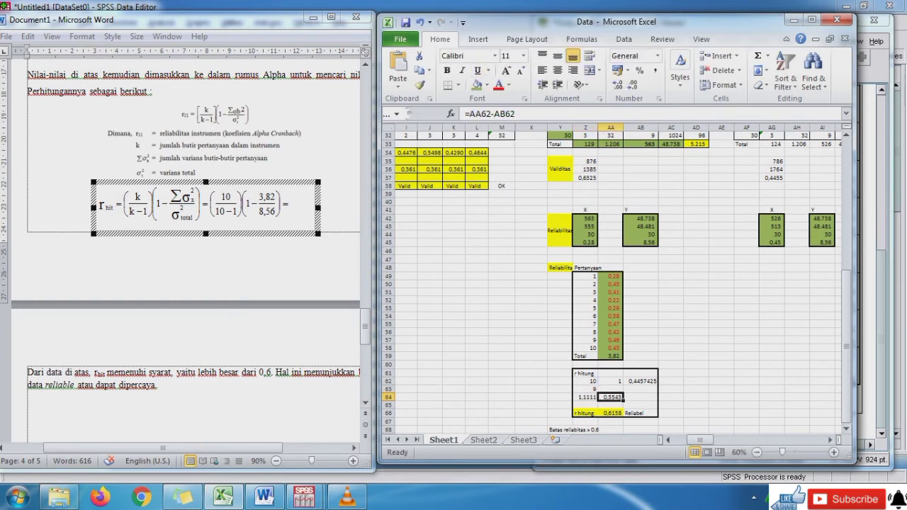
{"action": "left_click", "coordinate": [494, 114]}
{"action": "key", "text": "Escape"}
{"action": "left_click", "coordinate": [612, 413]}
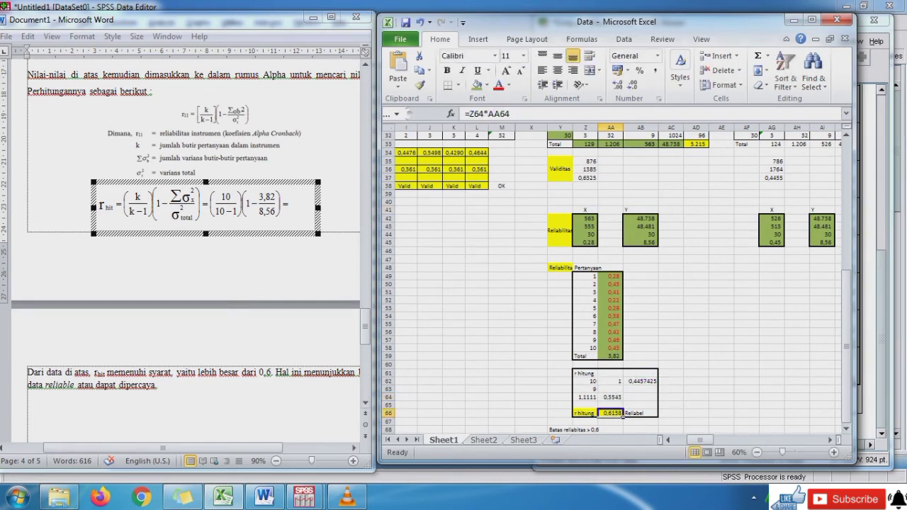
- Switch to Word, enter 0,6158 as the r hit equation's result and widen the window to show the full reliability conclusion
{"action": "left_click", "coordinate": [287, 205]}
{"action": "left_click", "coordinate": [287, 205]}
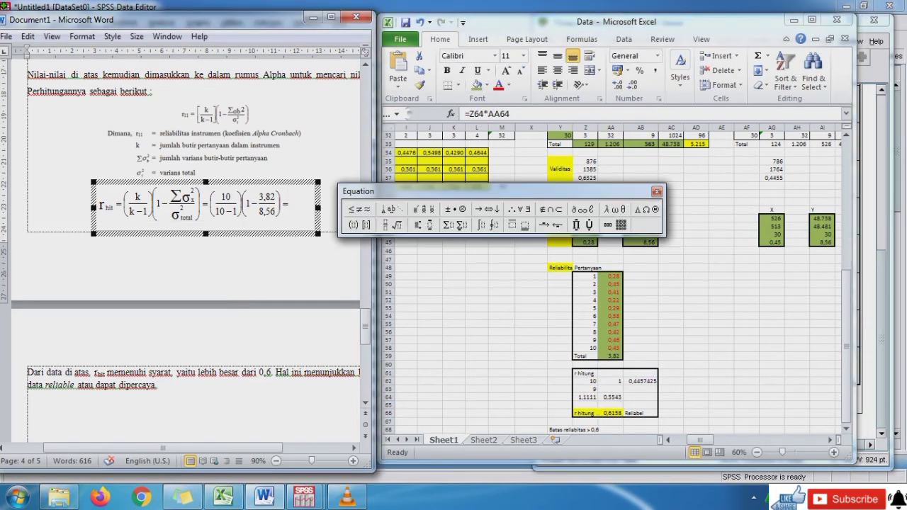
{"action": "type", "text": "0,6158"}
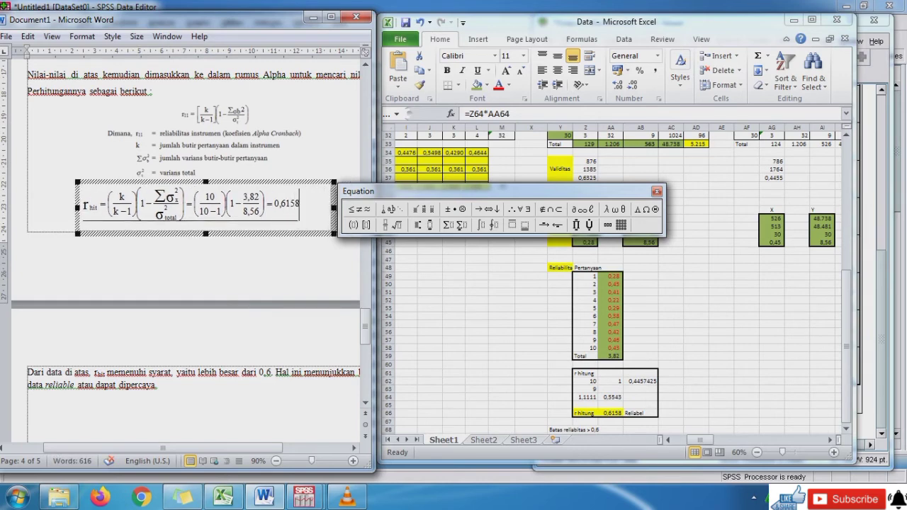
{"action": "key", "text": "Escape"}
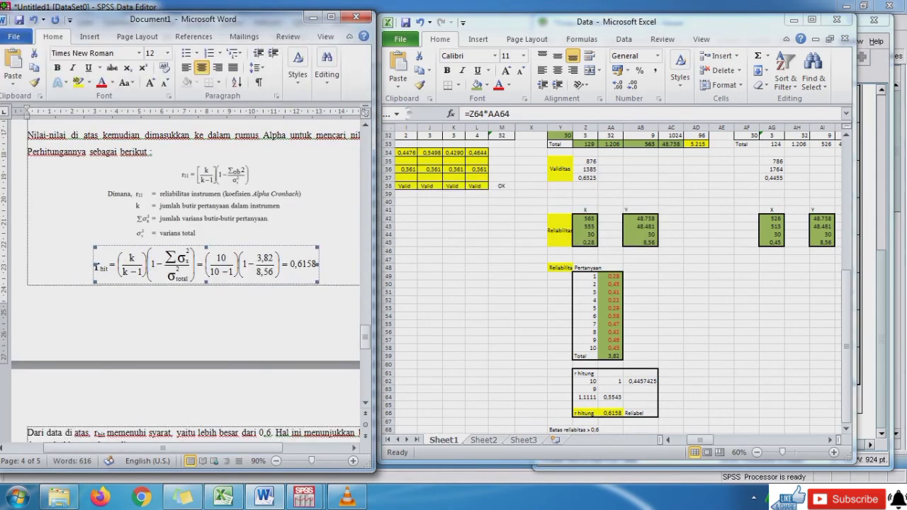
{"action": "left_click_drag", "start_coordinate": [365, 337], "coordinate": [401, 343]}
{"action": "left_click", "coordinate": [158, 379]}
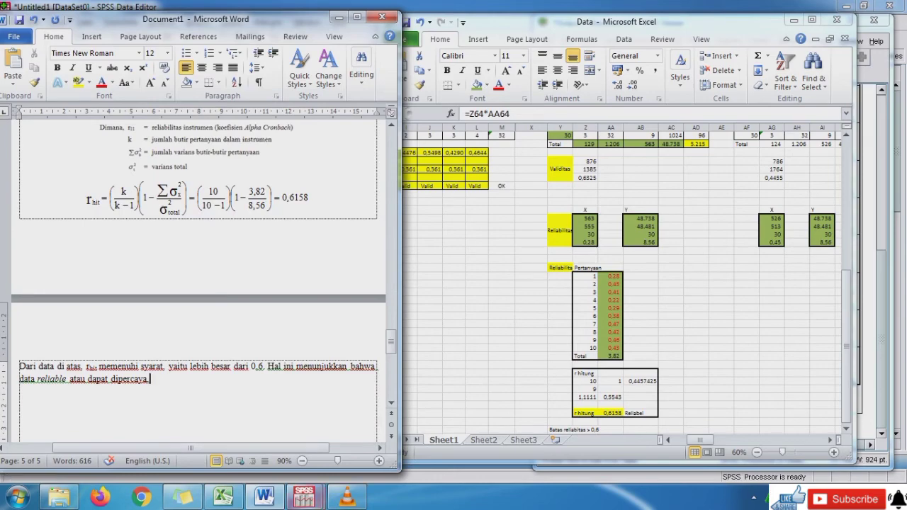
- Switch to the SPSS Data Editor and open the Reliability Analysis dialog
{"action": "left_click", "coordinate": [304, 498]}
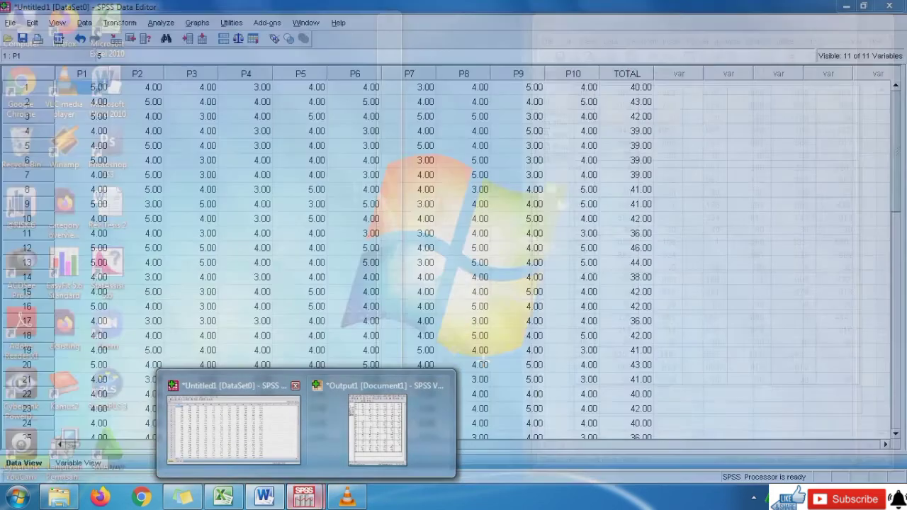
{"action": "left_click", "coordinate": [234, 425]}
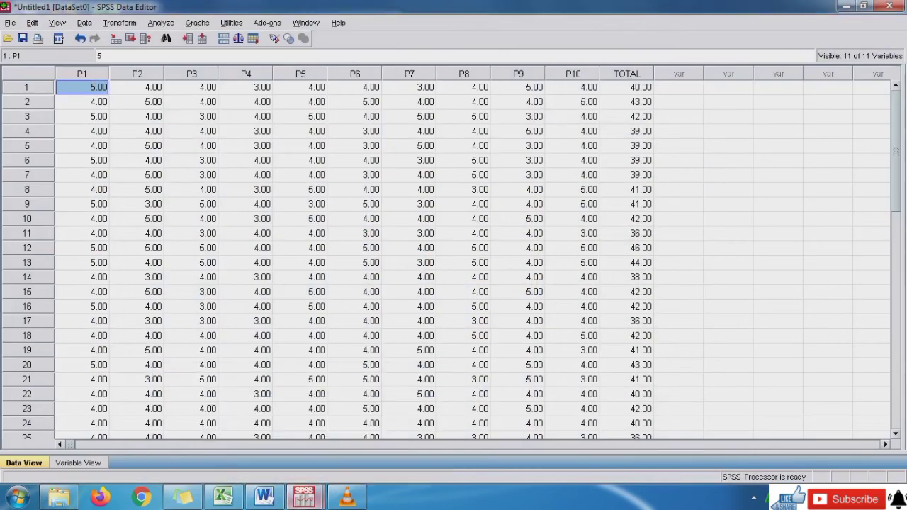
{"action": "left_click", "coordinate": [161, 23]}
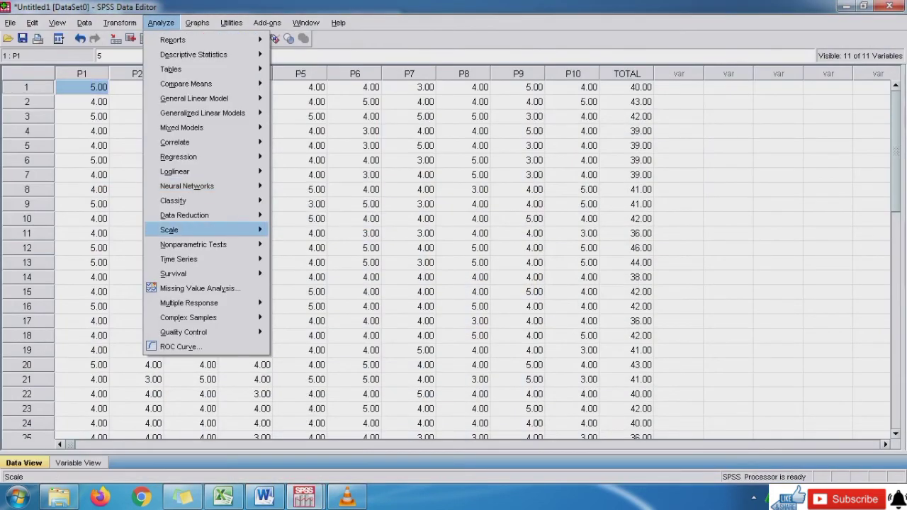
{"action": "mouse_move", "coordinate": [213, 230]}
{"action": "left_click", "coordinate": [315, 230]}
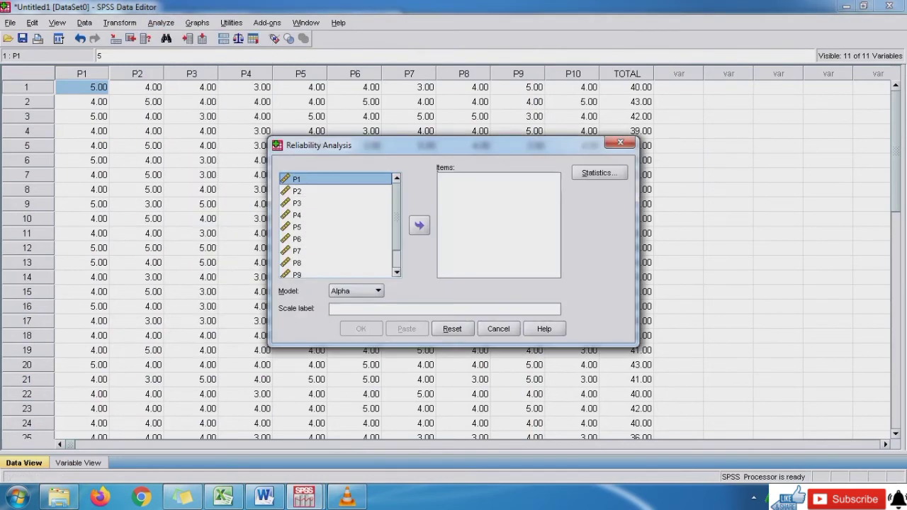
- Add P1 through P10 as the reliability items, leaving out TOTAL, and run the analysis with the Alpha model
{"action": "key", "text": "shift+Down"}
{"action": "key", "text": "shift+Down"}
{"action": "key", "text": "shift+Down"}
{"action": "key", "text": "shift+Down"}
{"action": "key", "text": "shift+Down"}
{"action": "key", "text": "shift+Down"}
{"action": "key", "text": "shift+Down"}
{"action": "key", "text": "shift+Down"}
{"action": "key", "text": "shift+Down"}
{"action": "key", "text": "shift+Down"}
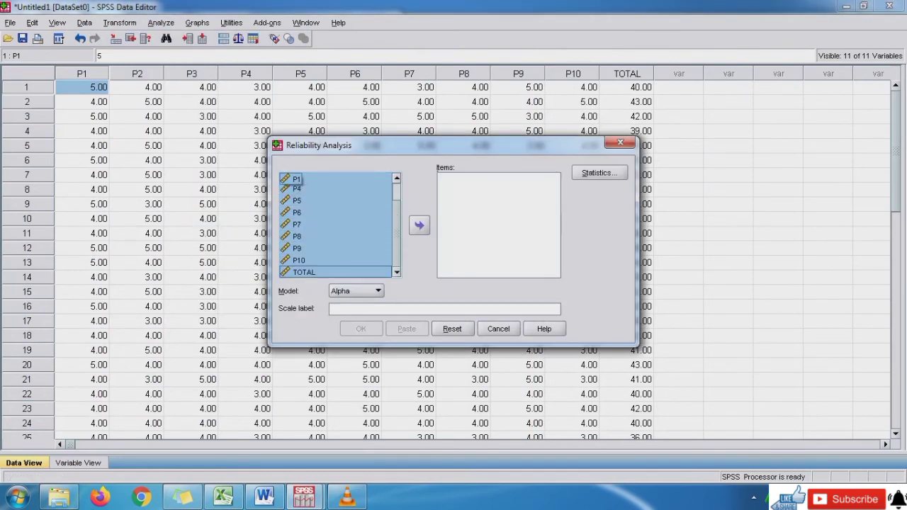
{"action": "key", "text": "shift+Up"}
{"action": "left_click", "coordinate": [419, 225]}
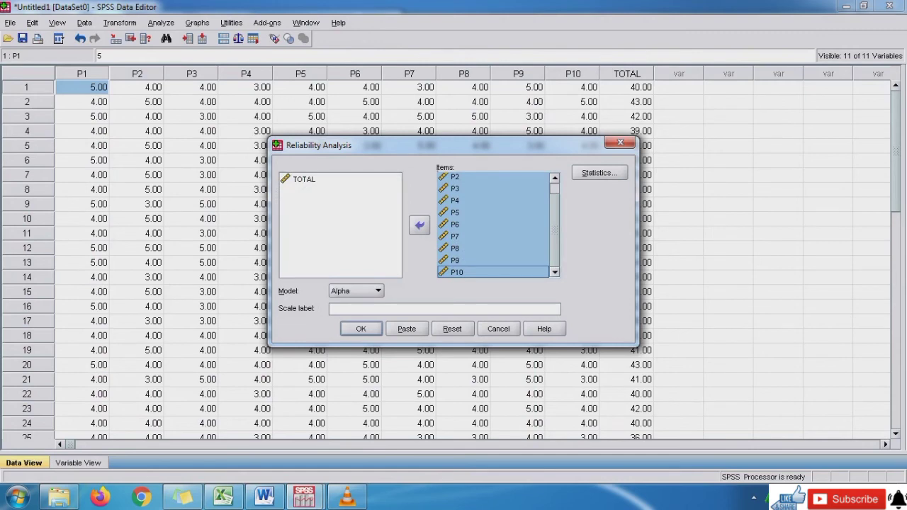
{"action": "key", "text": "Return"}
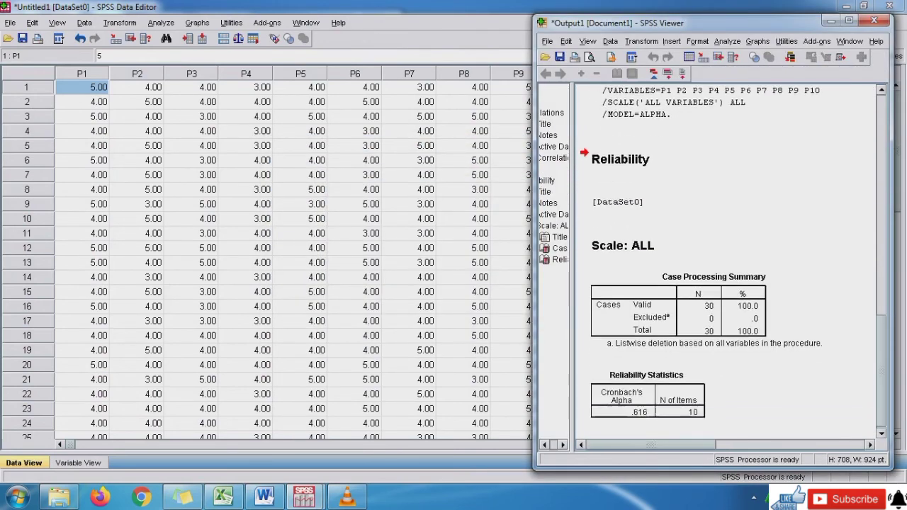
- Resize the SPSS output and Word windows to show the Reliability Statistics table beside the complete r hit equation
{"action": "left_click_drag", "start_coordinate": [535, 283], "coordinate": [446, 283]}
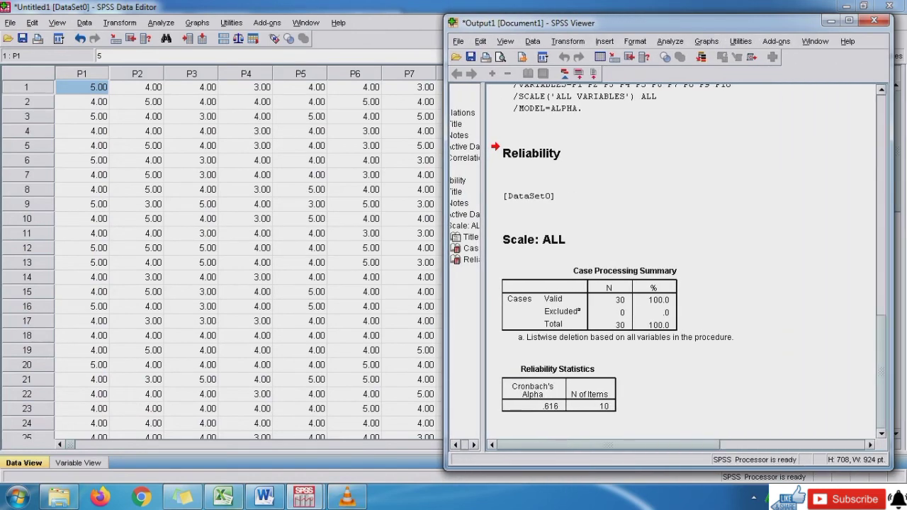
{"action": "left_click", "coordinate": [269, 496]}
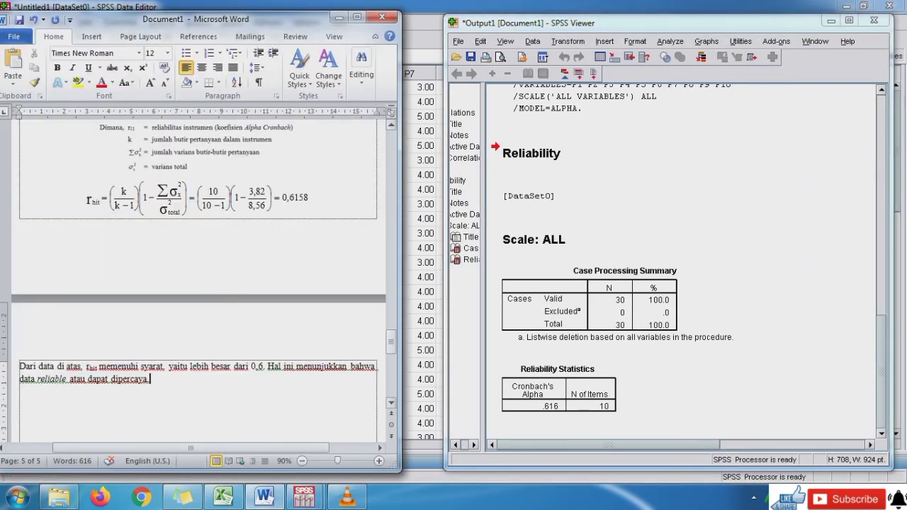
{"action": "left_click_drag", "start_coordinate": [391, 342], "coordinate": [390, 336]}
{"action": "left_click_drag", "start_coordinate": [445, 244], "coordinate": [591, 245]}
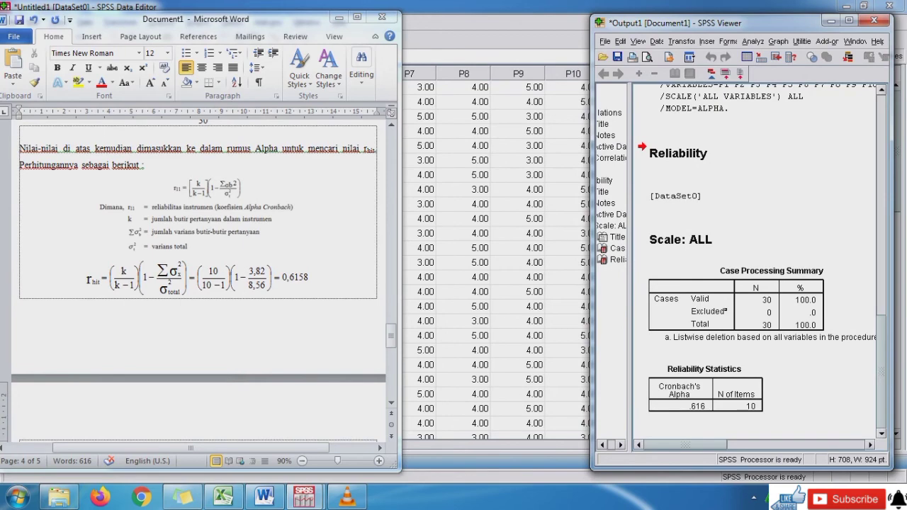
{"action": "left_click_drag", "start_coordinate": [401, 283], "coordinate": [287, 283]}
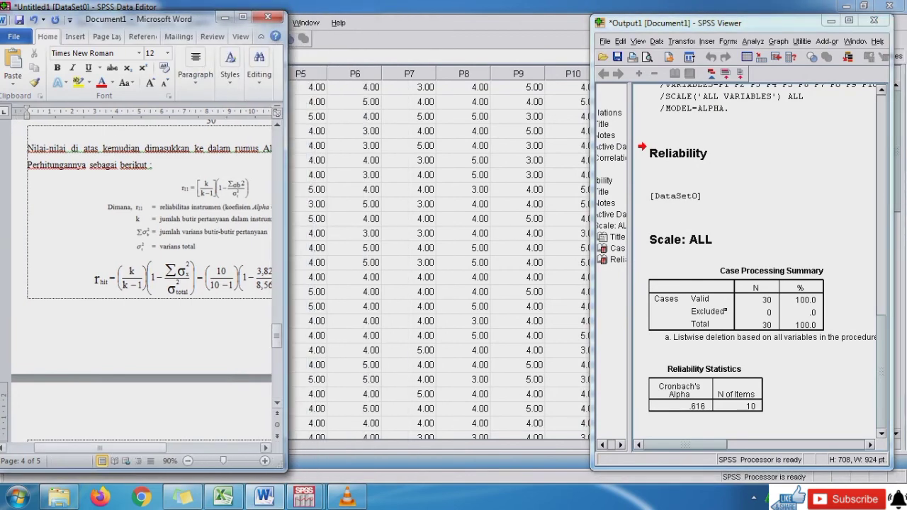
{"action": "left_click_drag", "start_coordinate": [99, 448], "coordinate": [133, 447]}
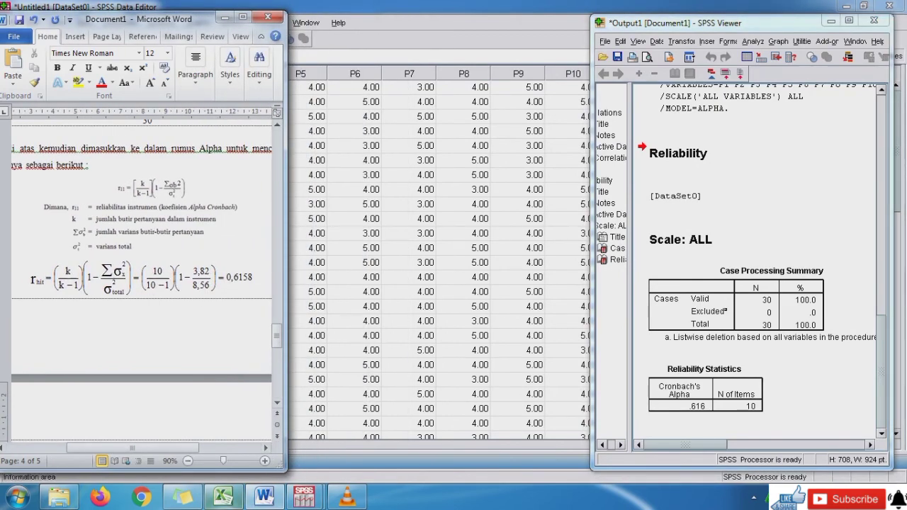
- Switch to Excel and fit its window between Word and the SPSS output, keeping the r hitung result in view
{"action": "left_click", "coordinate": [223, 498]}
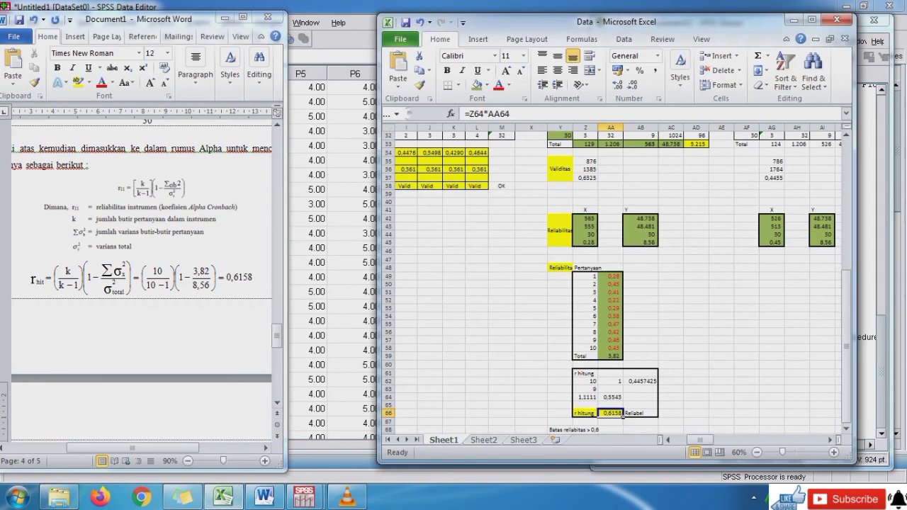
{"action": "left_click_drag", "start_coordinate": [553, 22], "coordinate": [467, 24]}
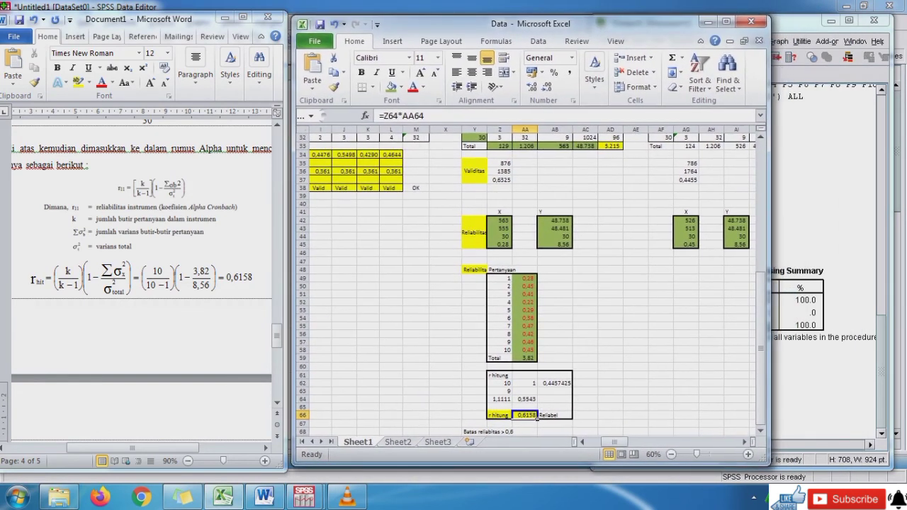
{"action": "left_click_drag", "start_coordinate": [769, 248], "coordinate": [571, 248]}
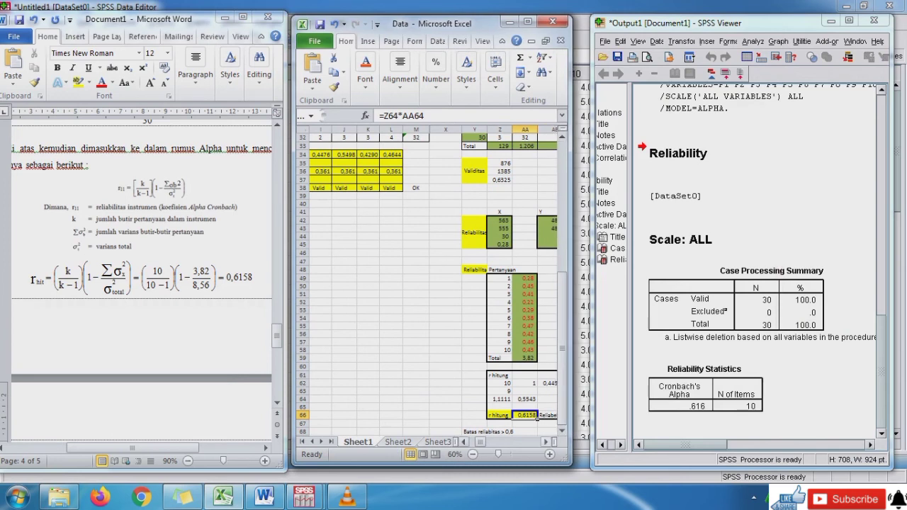
- Line up the Excel r hitung block and the Word r hit equation beside the SPSS Reliability Statistics table for comparison
{"action": "left_click", "coordinate": [545, 443]}
{"action": "left_click", "coordinate": [545, 442]}
{"action": "left_click", "coordinate": [545, 442]}
{"action": "left_click", "coordinate": [546, 442]}
{"action": "left_click", "coordinate": [545, 442]}
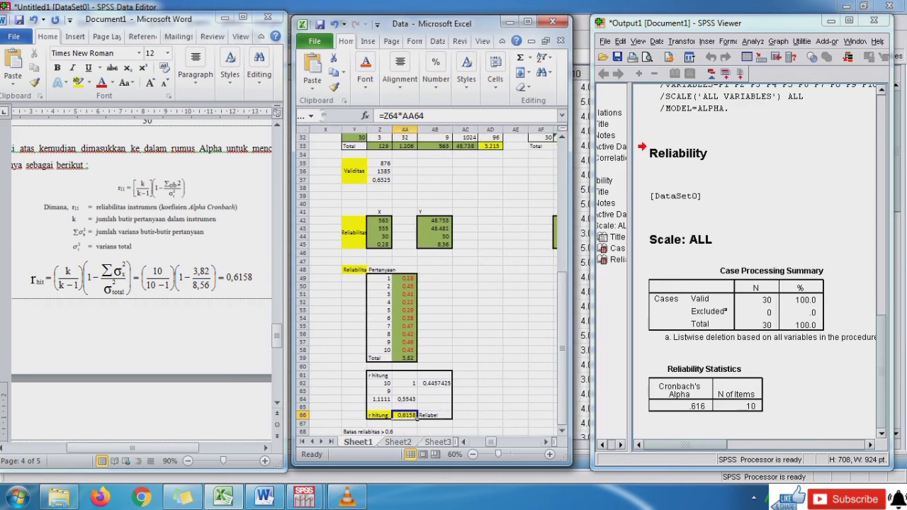
{"action": "left_click", "coordinate": [464, 442]}
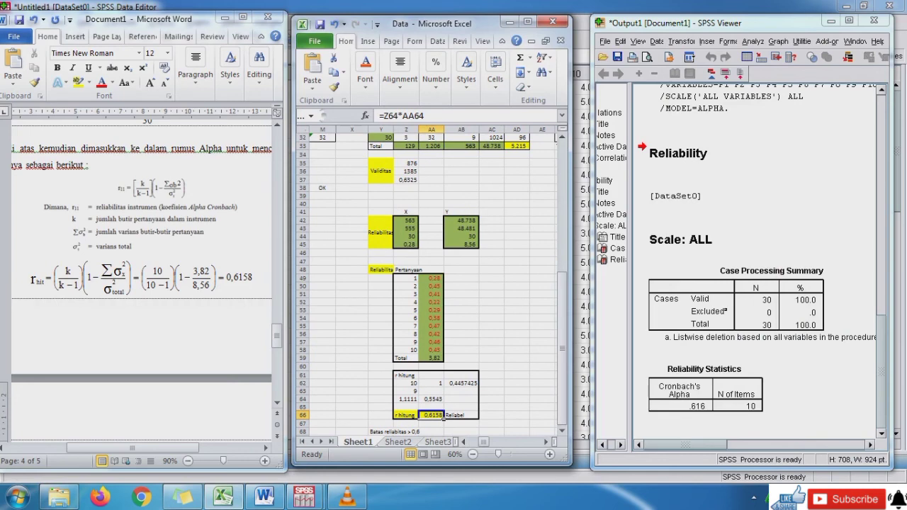
{"action": "left_click", "coordinate": [562, 431]}
{"action": "left_click", "coordinate": [562, 430]}
{"action": "left_click", "coordinate": [562, 431]}
{"action": "left_click", "coordinate": [562, 430]}
{"action": "left_click", "coordinate": [562, 431]}
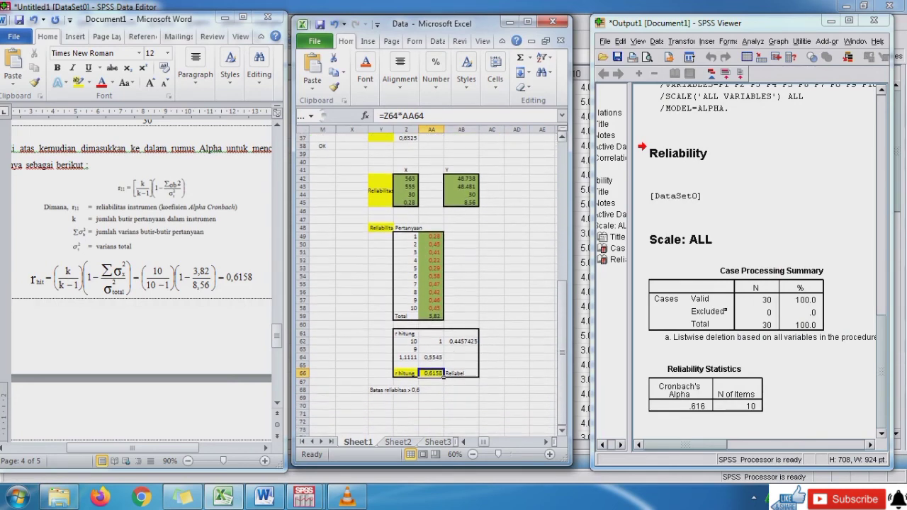
{"action": "left_click", "coordinate": [561, 431]}
{"action": "left_click", "coordinate": [562, 430]}
{"action": "left_click_drag", "start_coordinate": [277, 334], "coordinate": [277, 329]}
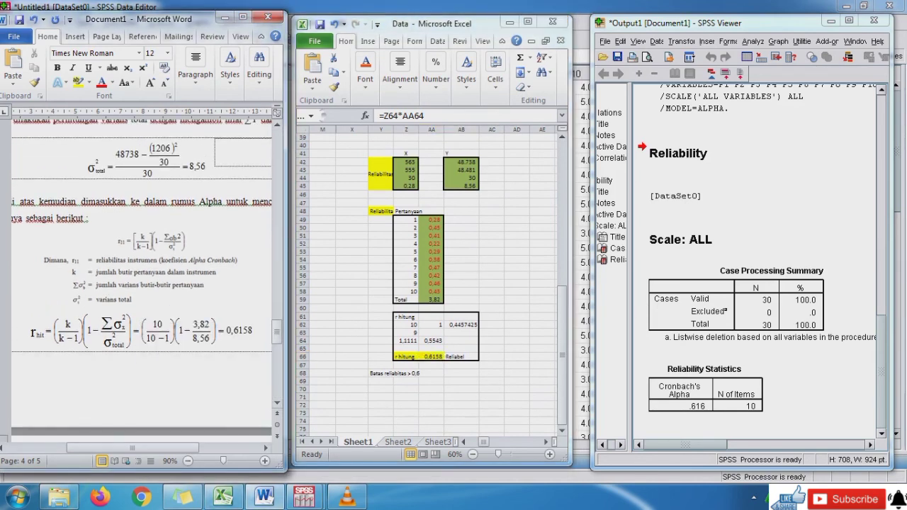
{"action": "left_click", "coordinate": [881, 433]}
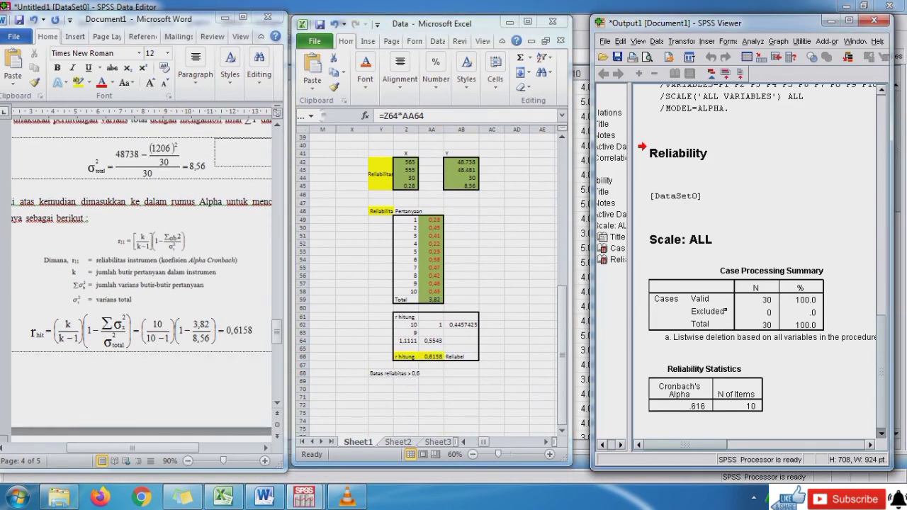
- Compare Cronbach's Alpha in the SPSS table with Word's r hit equation and Excel's r hitung cell, widening the Excel window to meet the SPSS output
{"action": "left_click", "coordinate": [706, 397]}
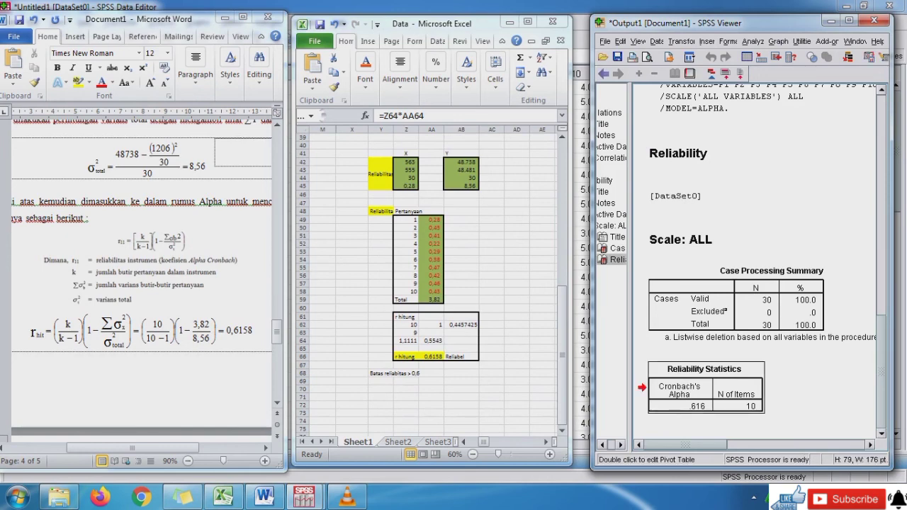
{"action": "left_click", "coordinate": [142, 331]}
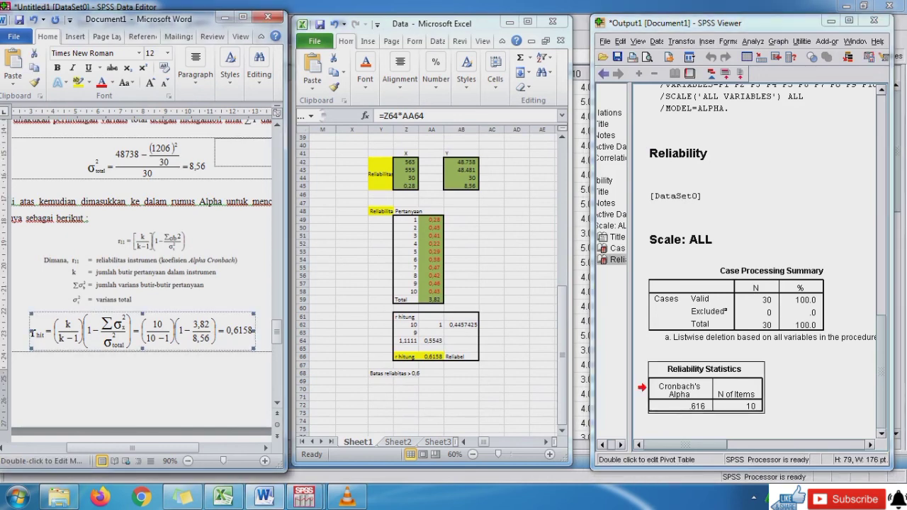
{"action": "left_click", "coordinate": [440, 357]}
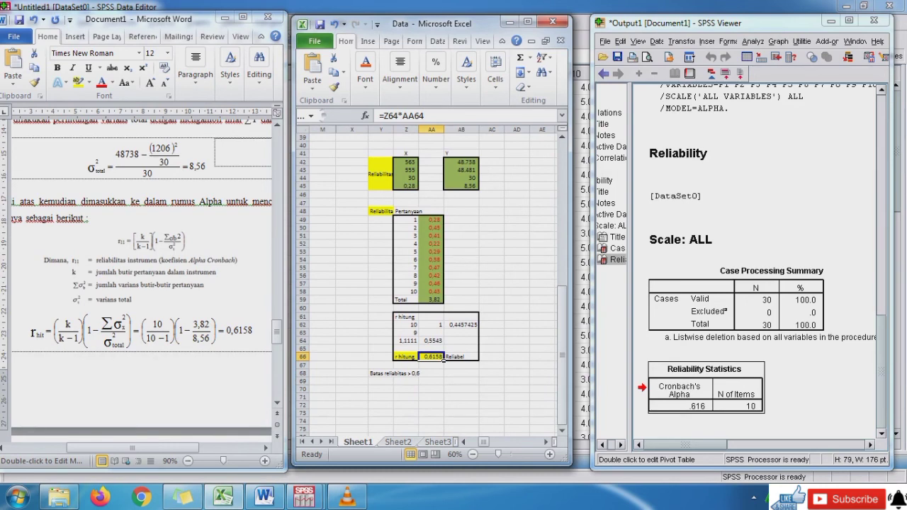
{"action": "left_click", "coordinate": [701, 406]}
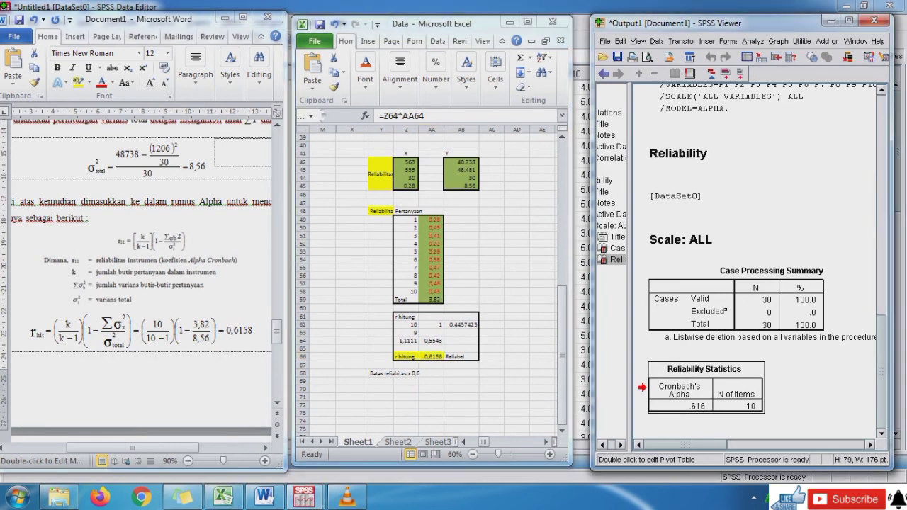
{"action": "left_click", "coordinate": [440, 357]}
{"action": "left_click_drag", "start_coordinate": [571, 333], "coordinate": [590, 333]}
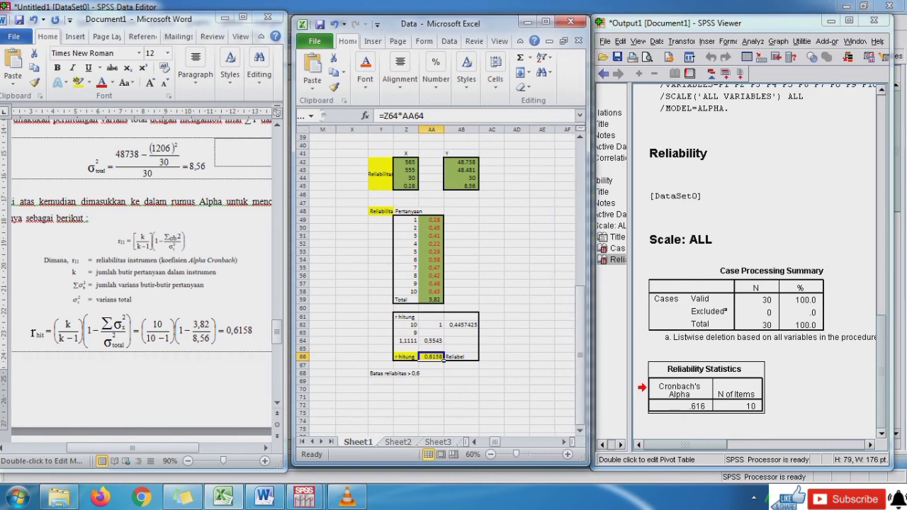